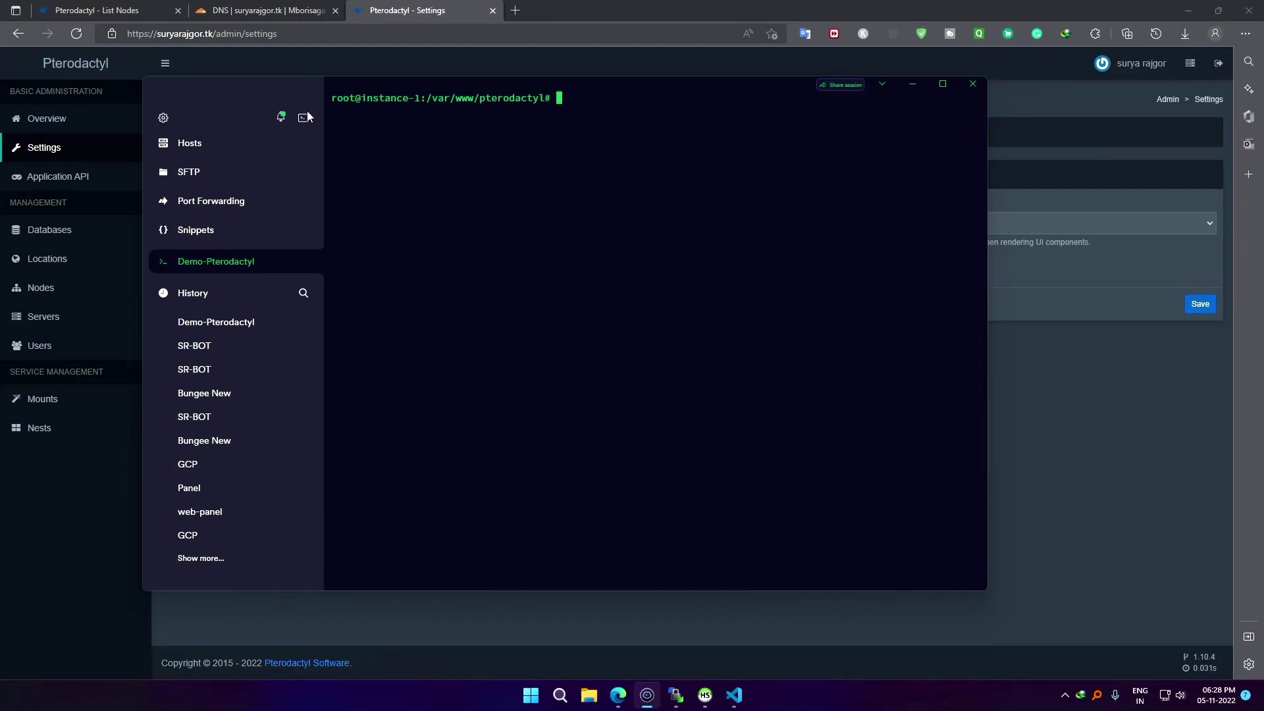
Run the get.docker.com stable-channel install script to install Docker Engine 20.10.21.
drag(330, 98, 634, 98)
click(634, 284)
click(466, 340)
click(503, 193)
text(curl -sSL https://get.docker.com/ | CHANNEL=stable bash)
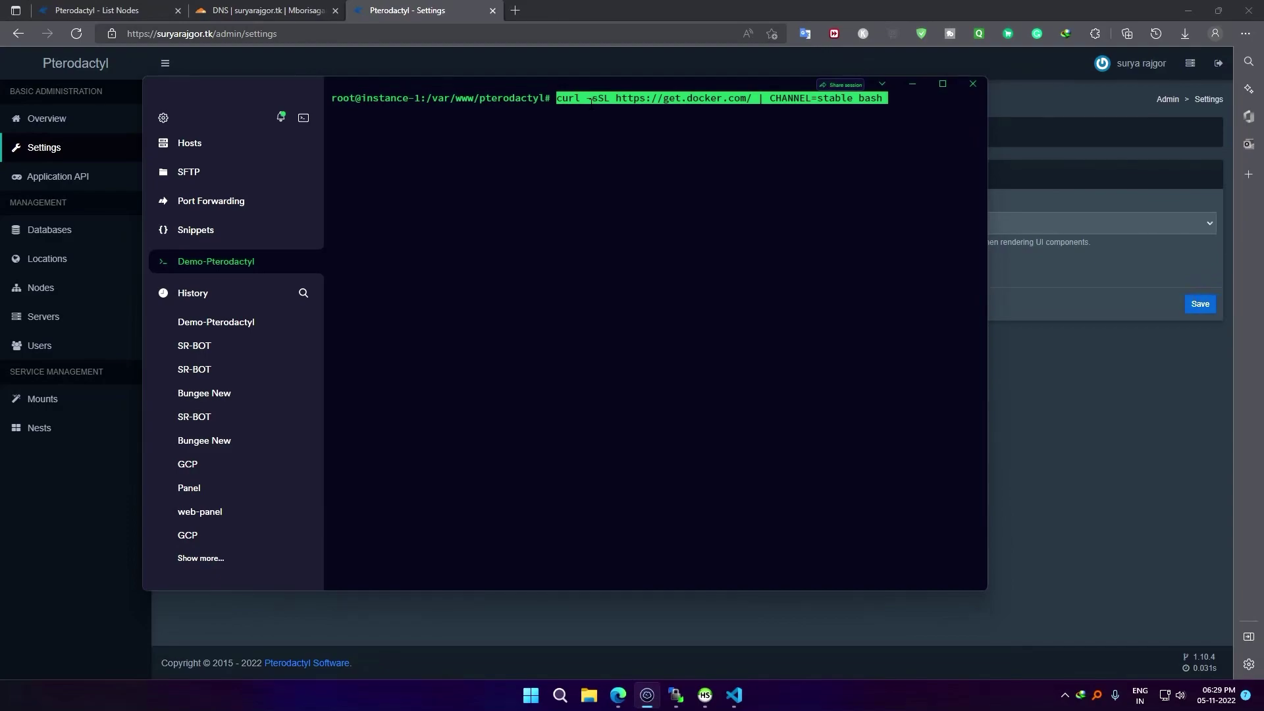
key(Return)
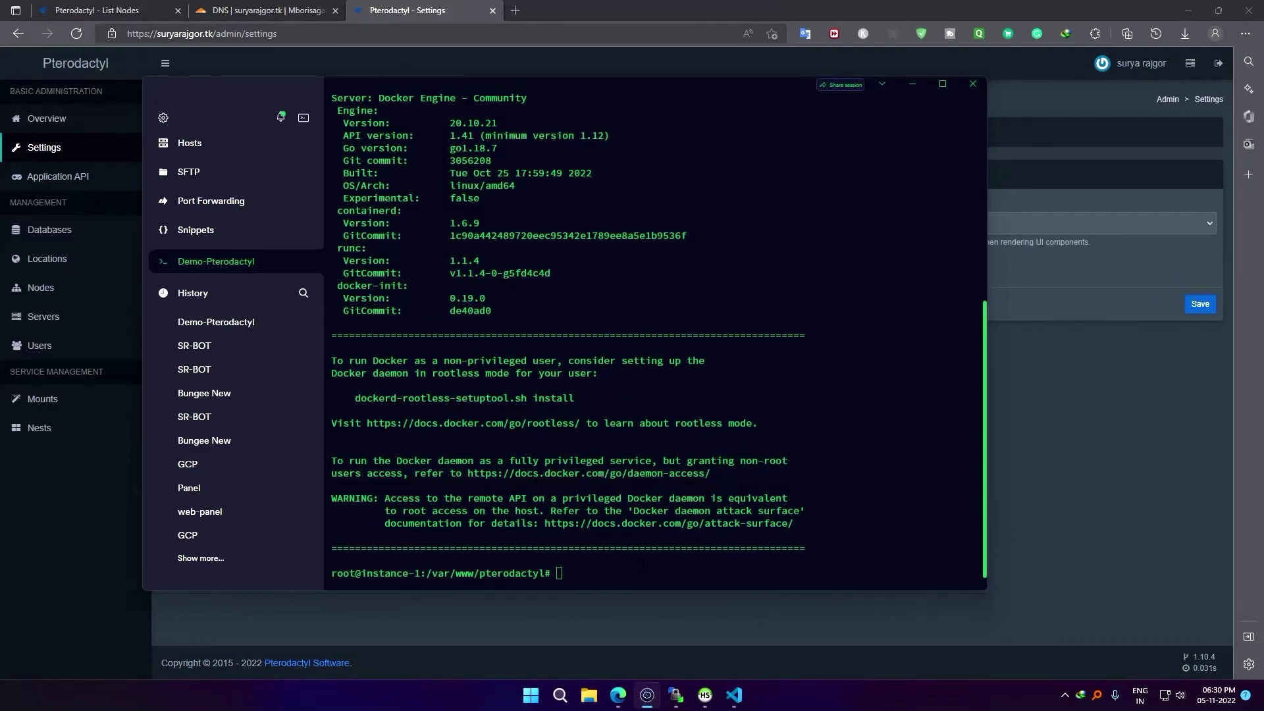
Enable and start Docker at boot with 'systemctl enable --now docker', then switch to WinSCP.
text(systemctl enable --now docker)
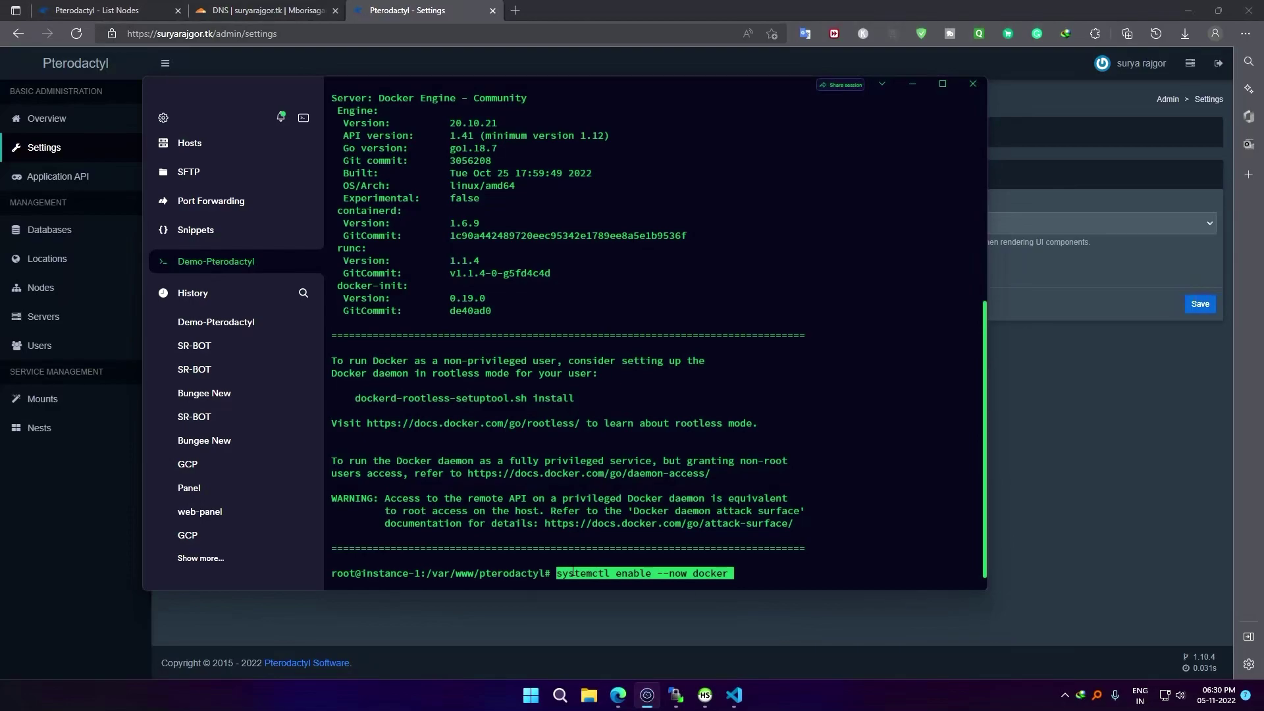
key(Return)
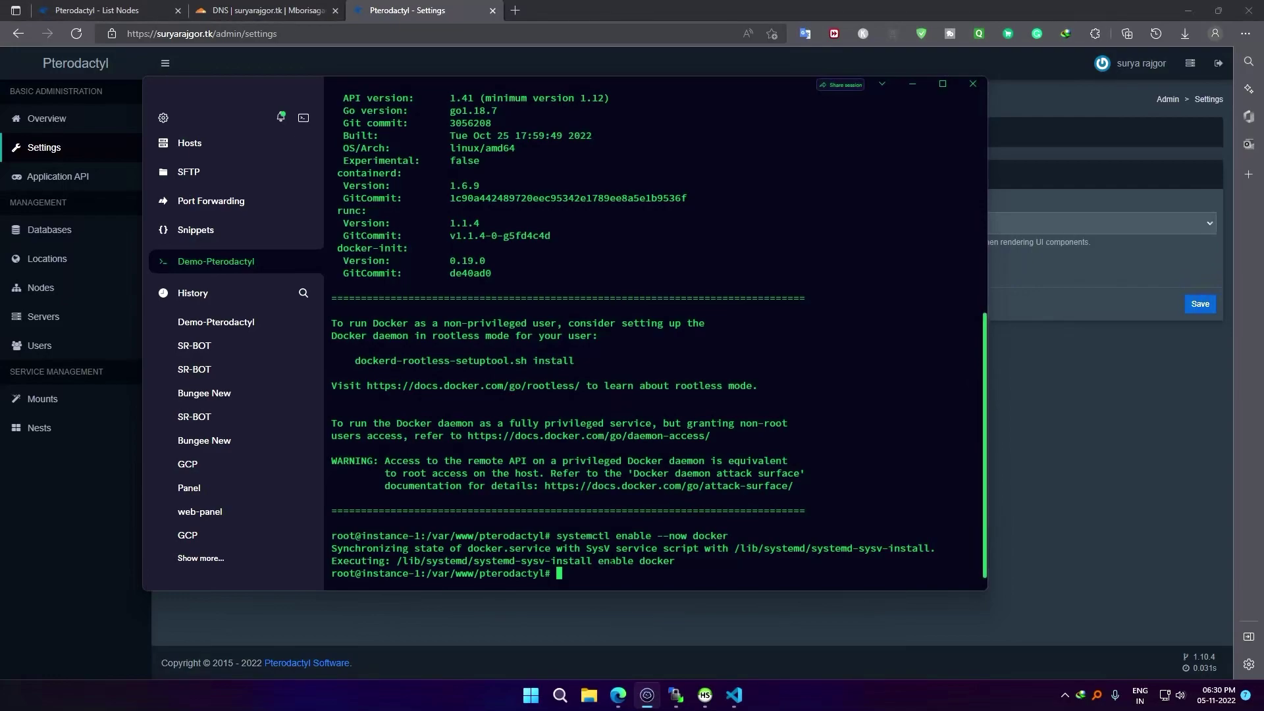
drag(610, 560, 734, 560)
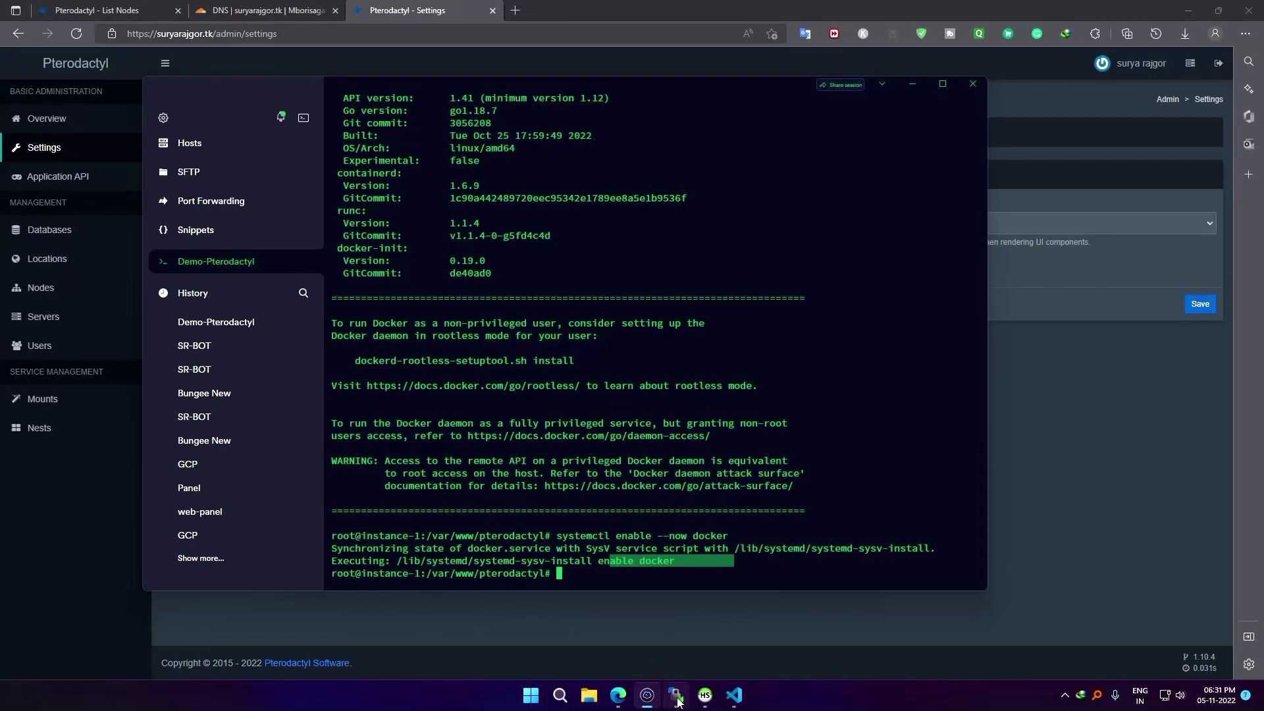
click(587, 588)
text(cd /)
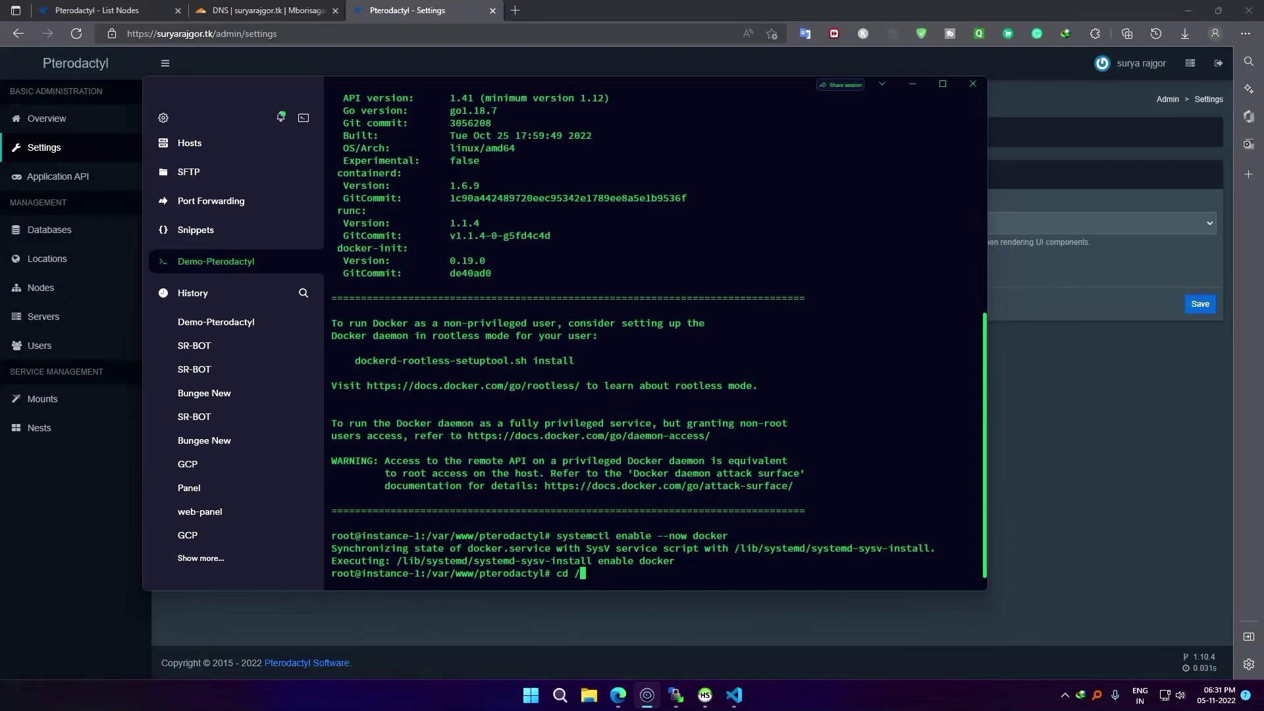
text(etc)
text(/dg)
key(Home)
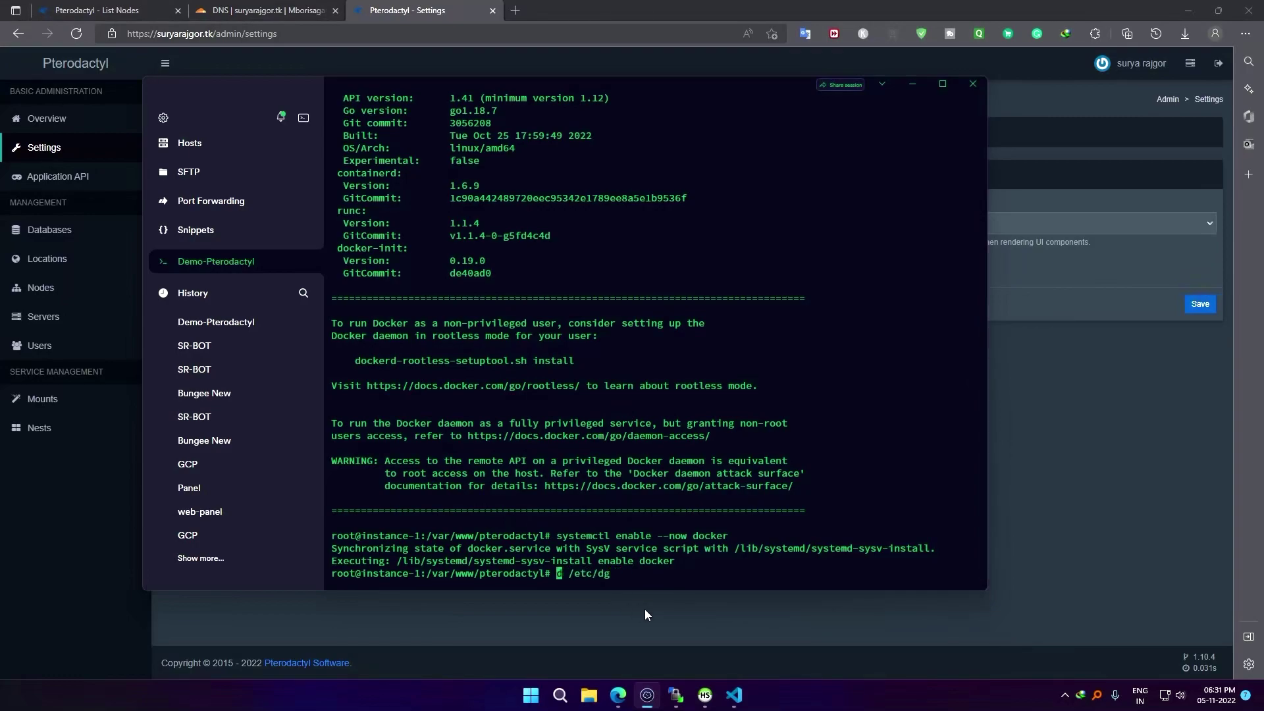
click(675, 694)
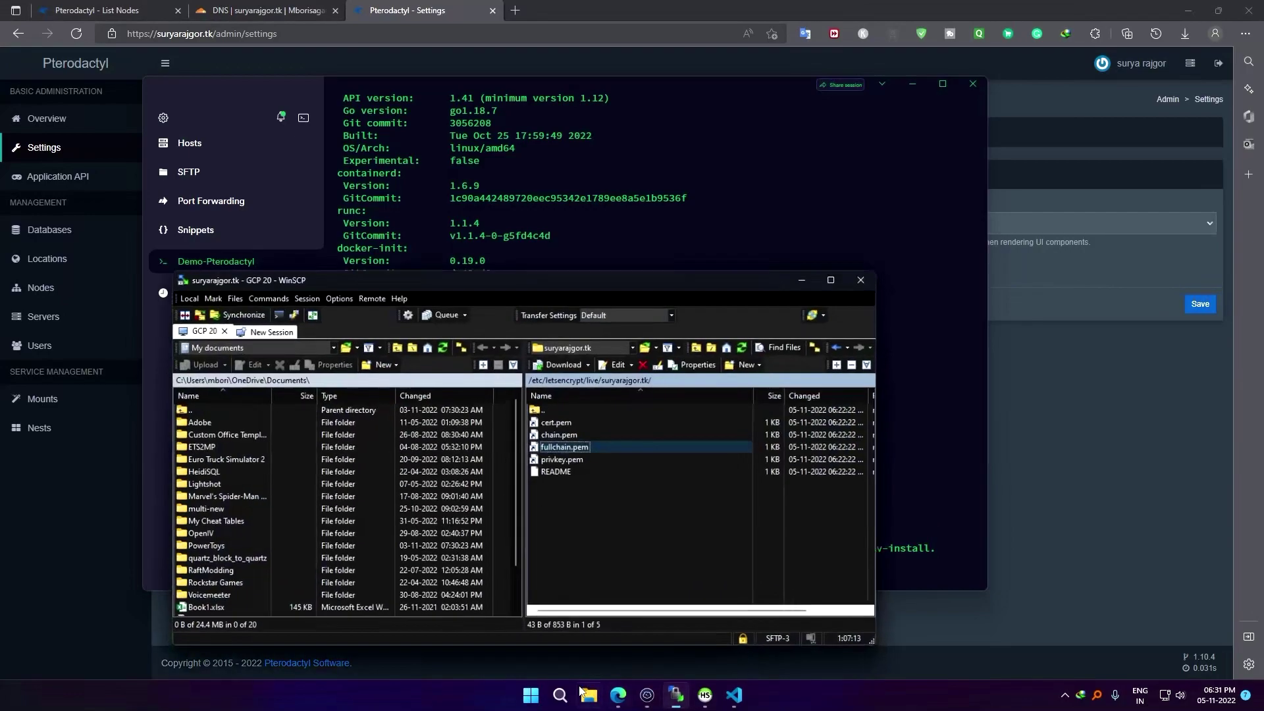
In WinSCP, go up to /etc, enter the default folder, and open grub for editing.
double_click(555, 404)
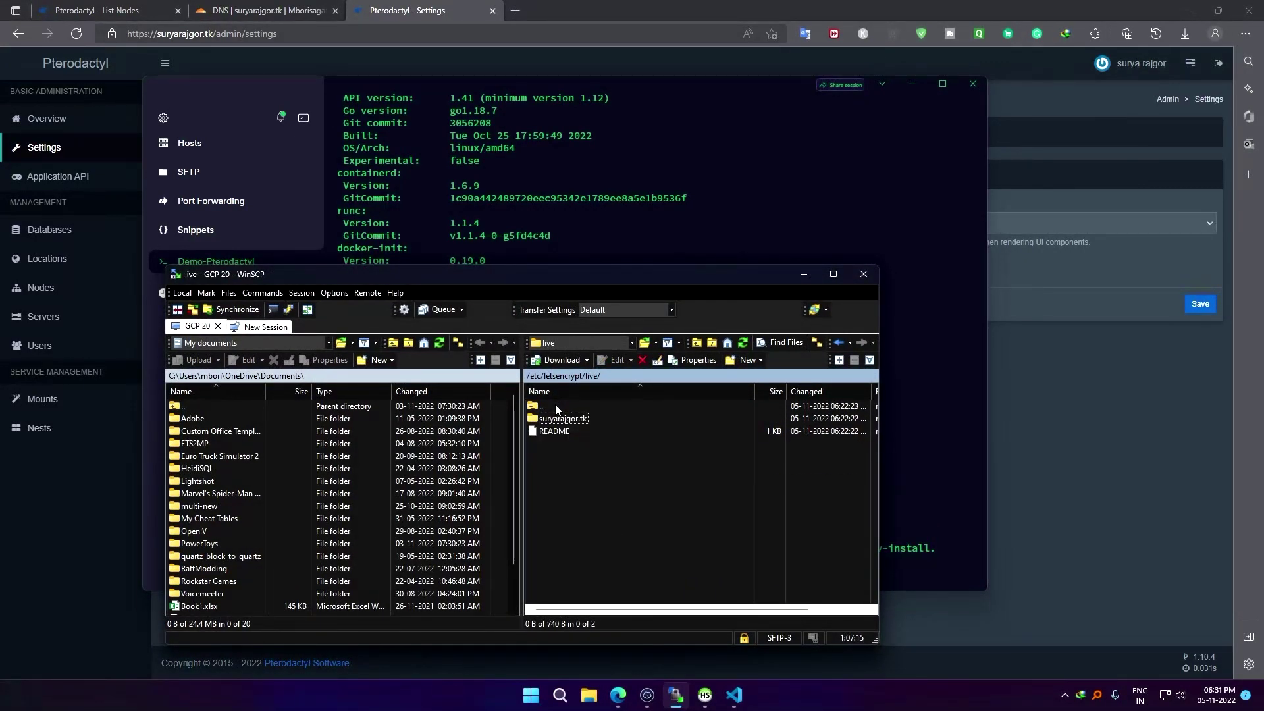
double_click(555, 404)
double_click(555, 404)
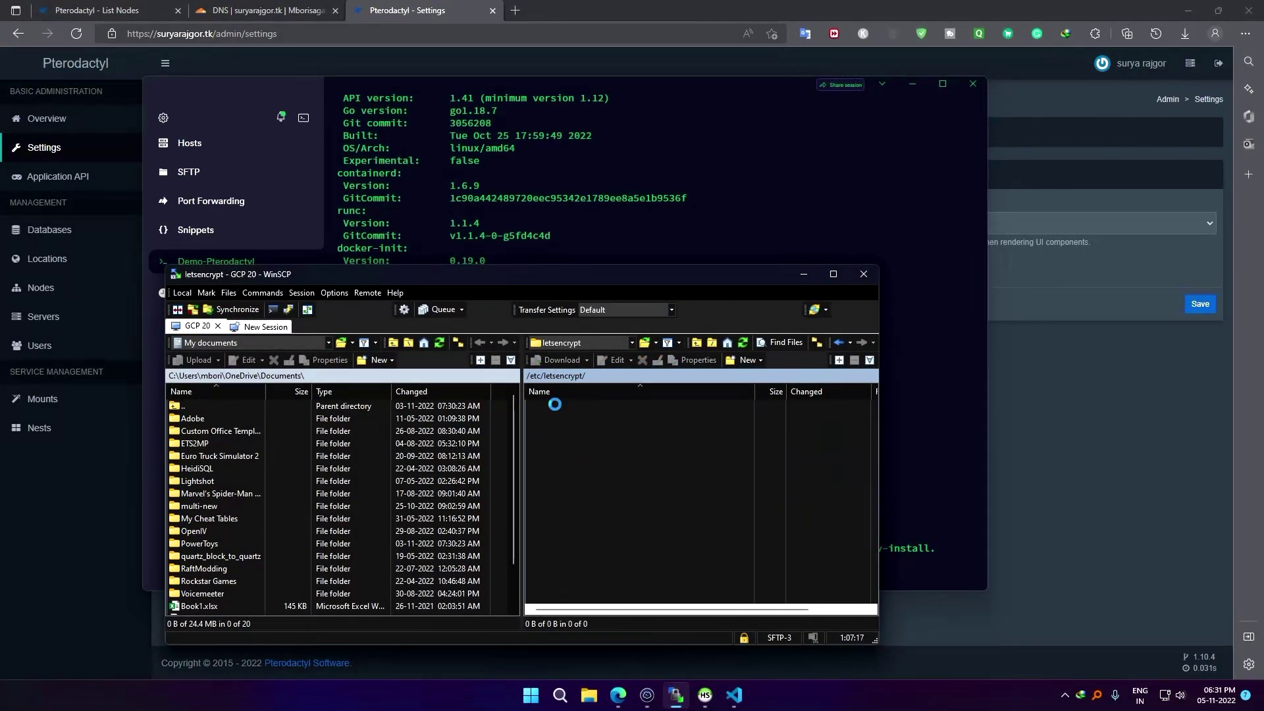
scroll(566, 471, up, 1)
scroll(566, 471, up, 1)
double_click(567, 471)
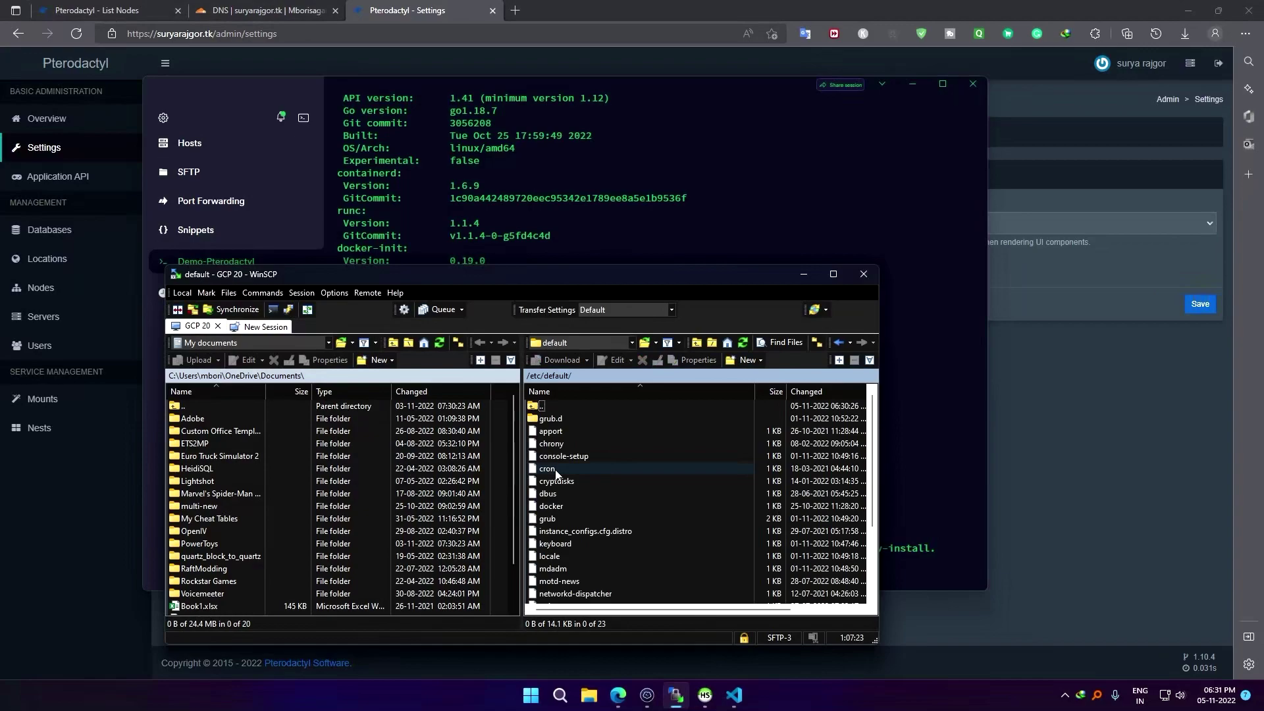
click(555, 520)
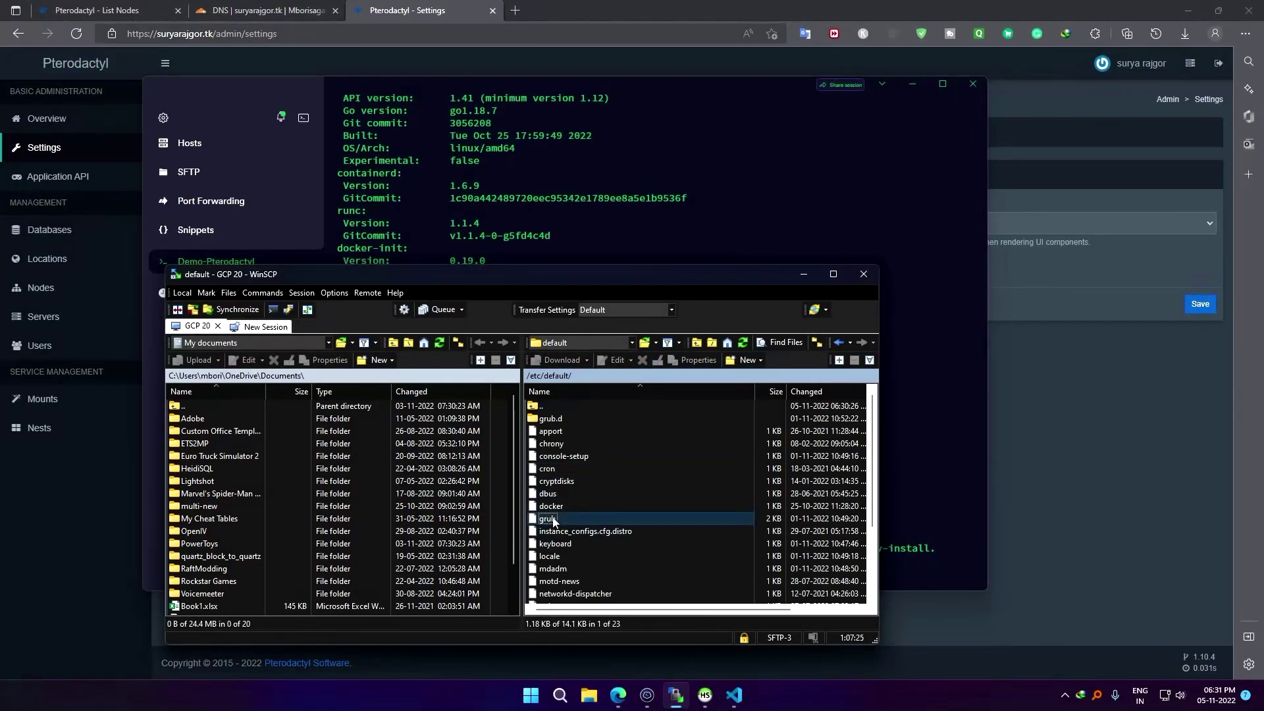
double_click(555, 520)
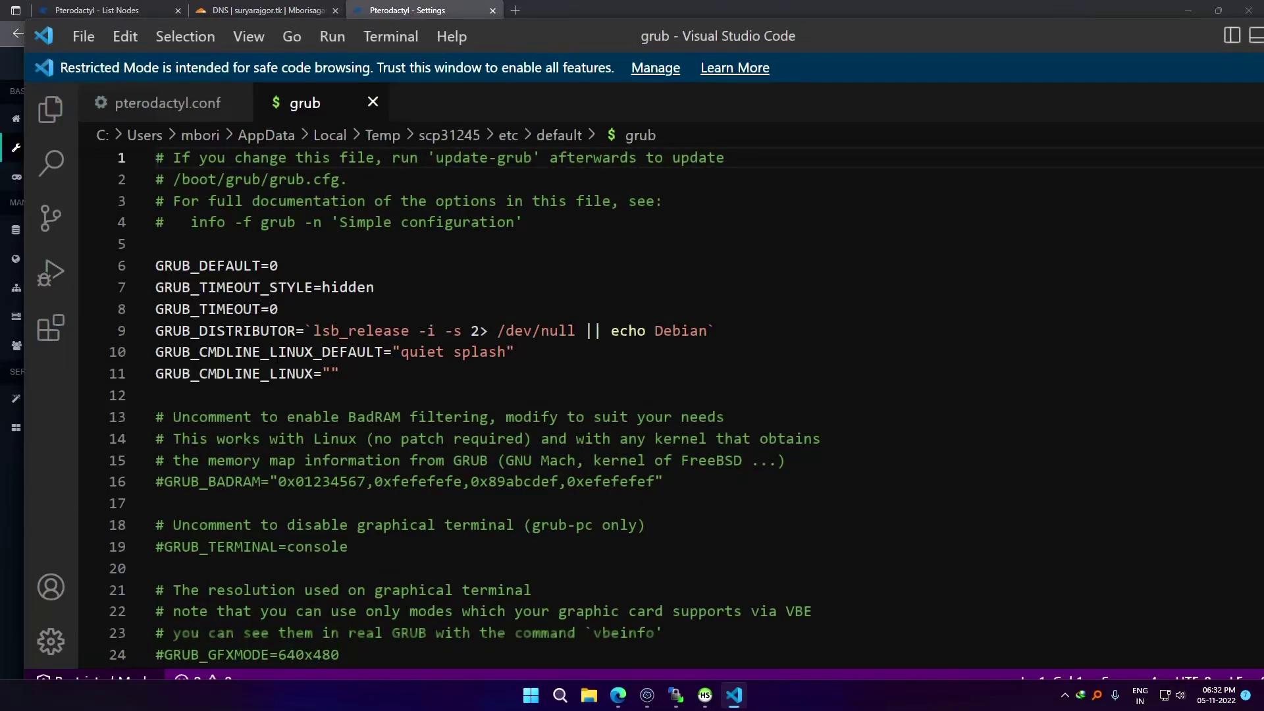
Replace 'quiet splash' on line 10 with swapaccount=1 and save the grub file.
click(647, 525)
drag(401, 352, 507, 352)
text(swapaccount=1)
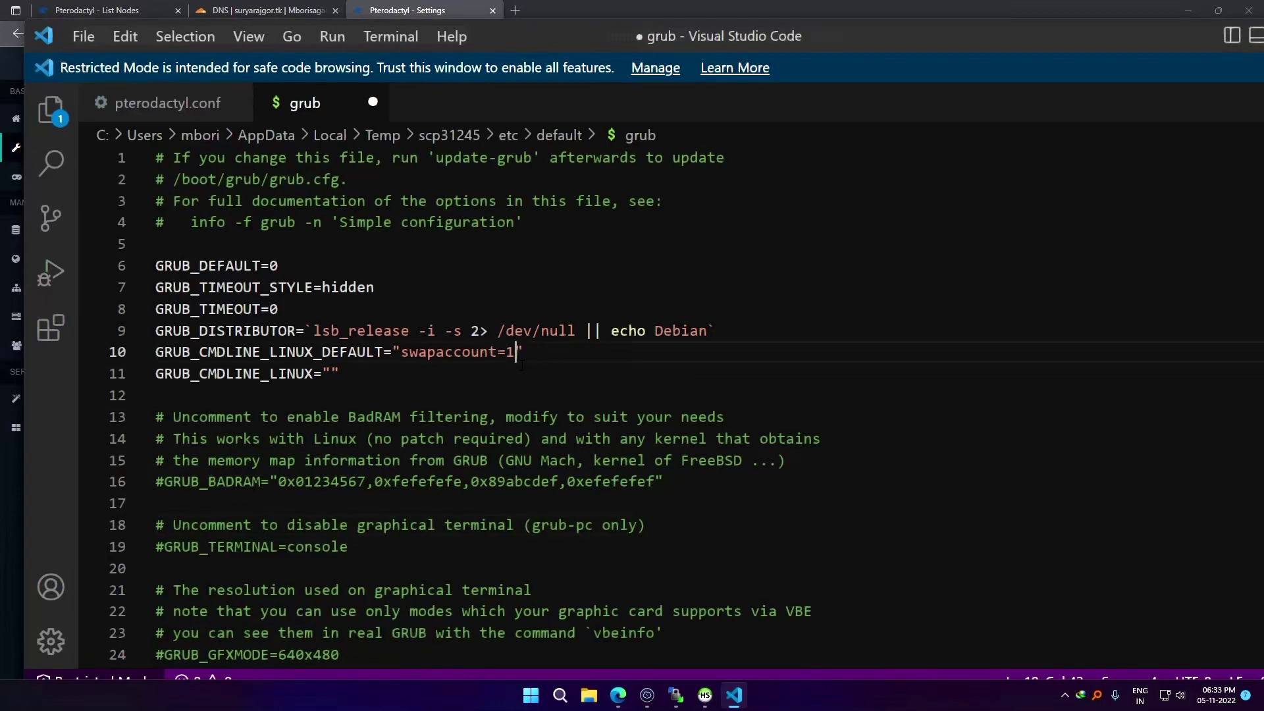
key(ctrl+s)
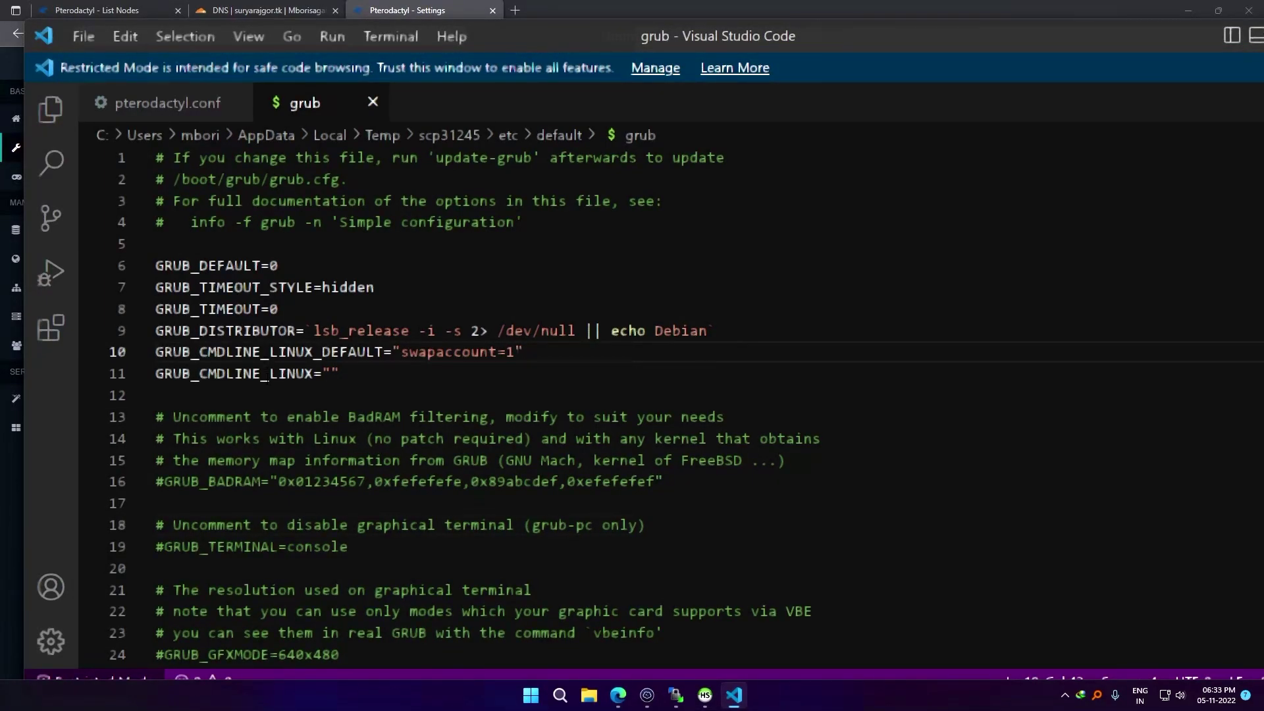
Review the edited GRUB line, then close Visual Studio Code.
drag(244, 352, 539, 359)
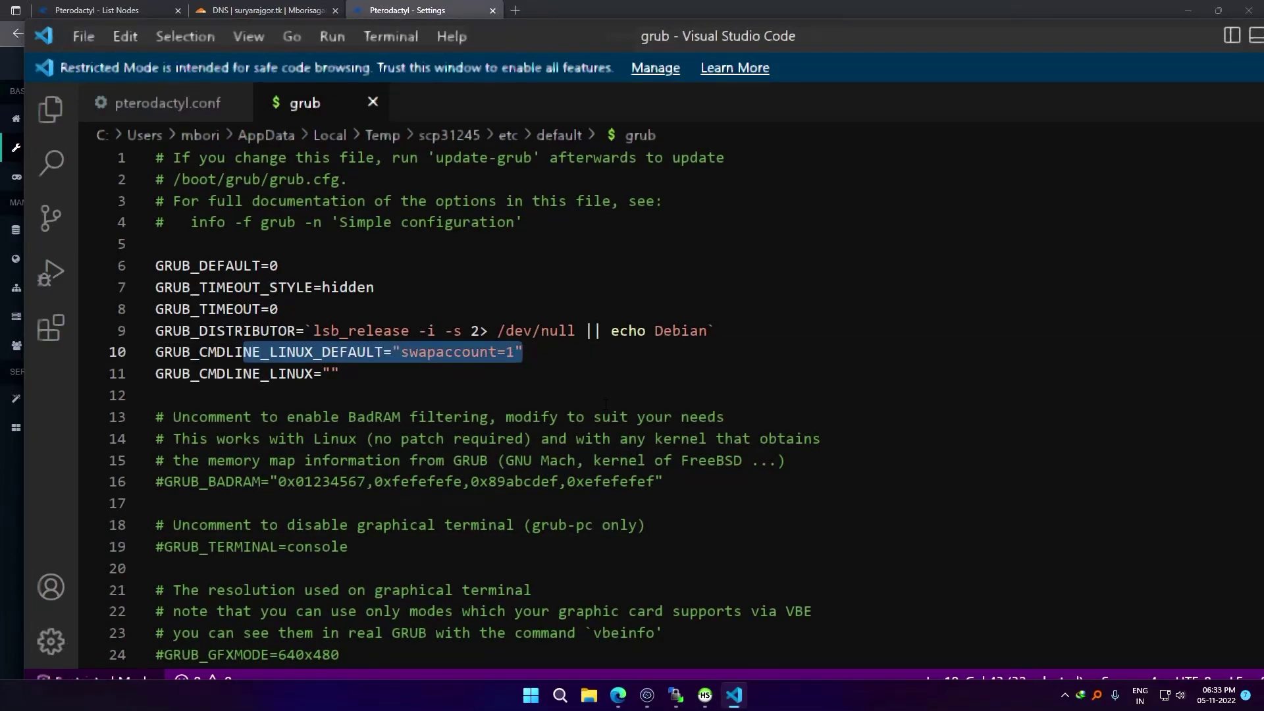
key(Down)
key(Down)
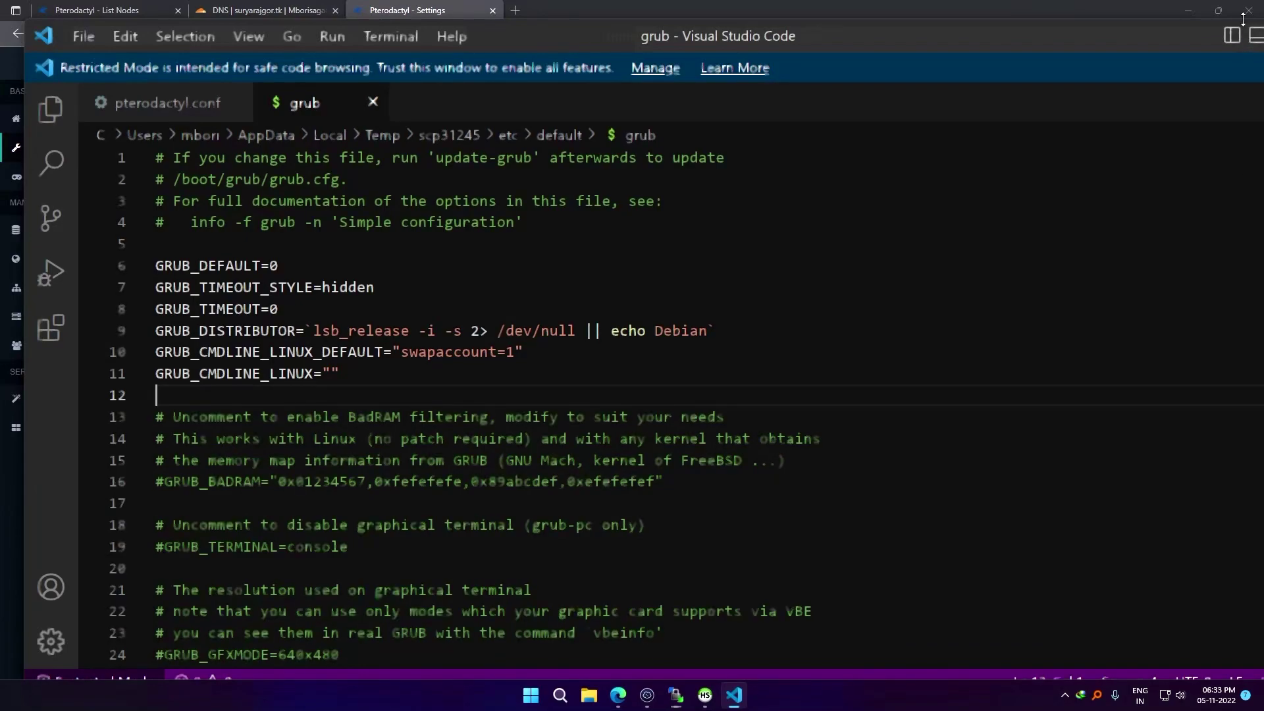
drag(1168, 40, 847, 50)
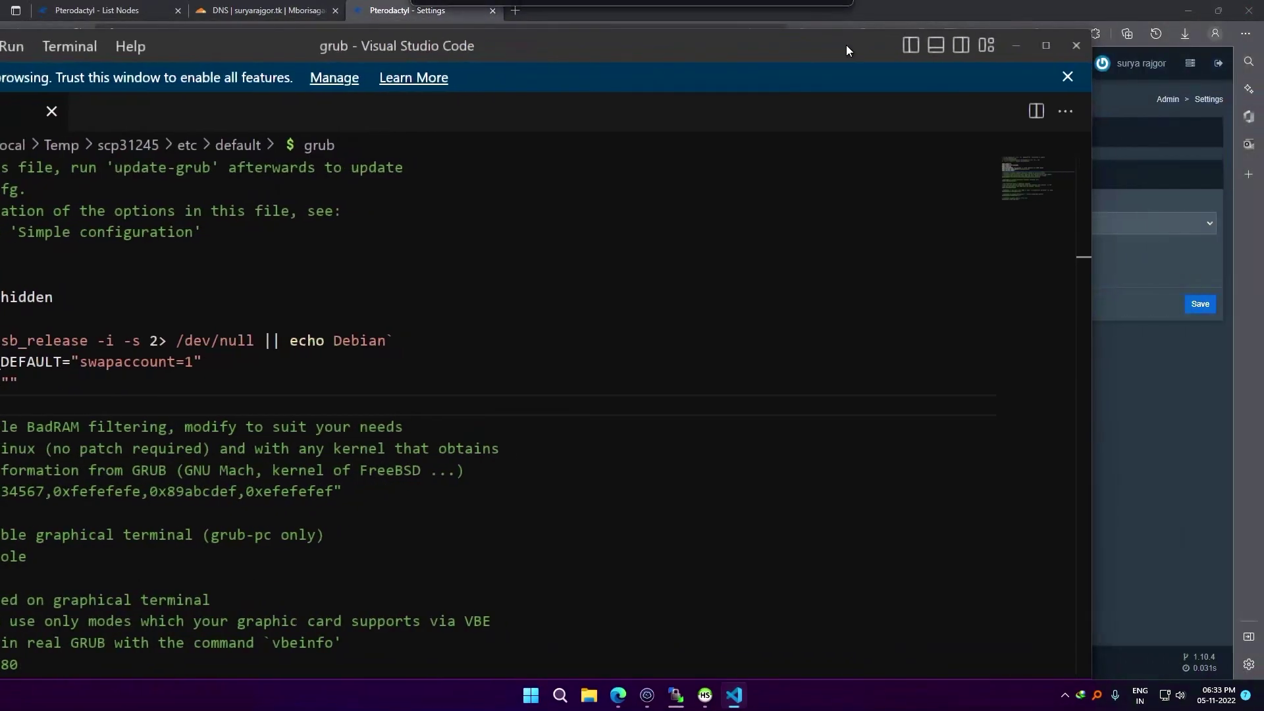
click(1077, 46)
Go up from /etc/default to the /etc listing in WinSCP, then return to Termius.
click(660, 693)
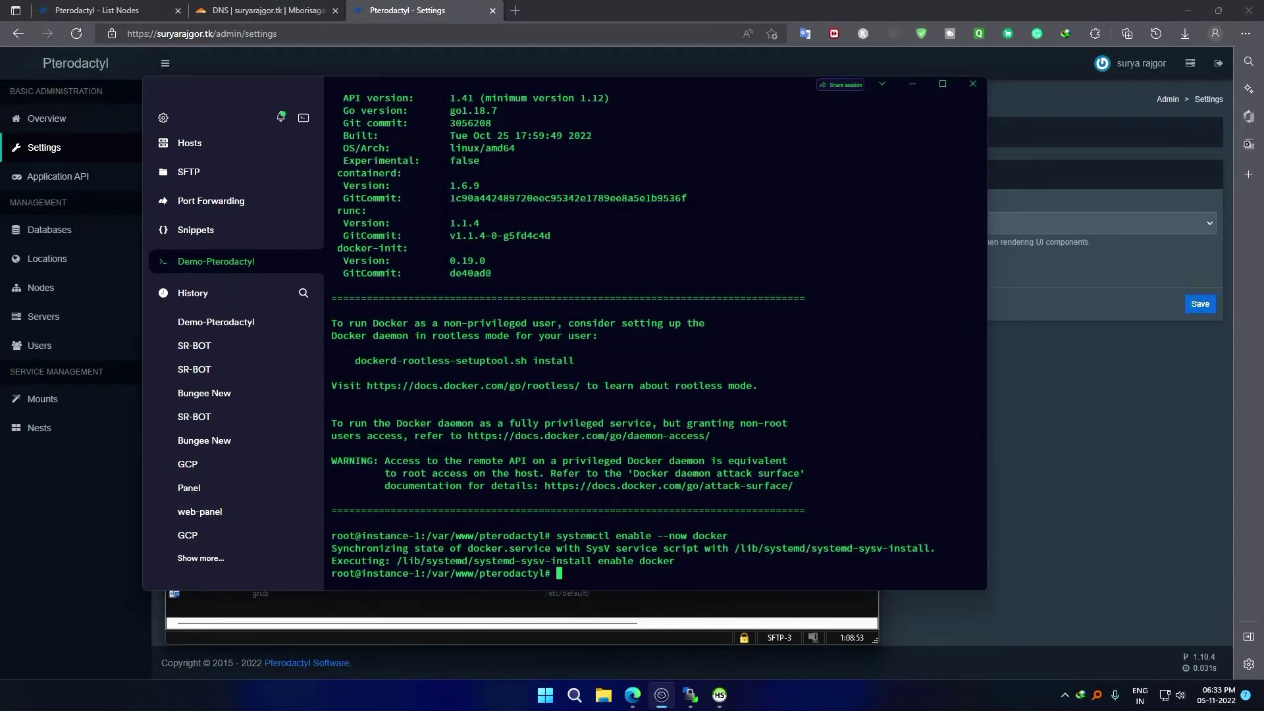
click(690, 694)
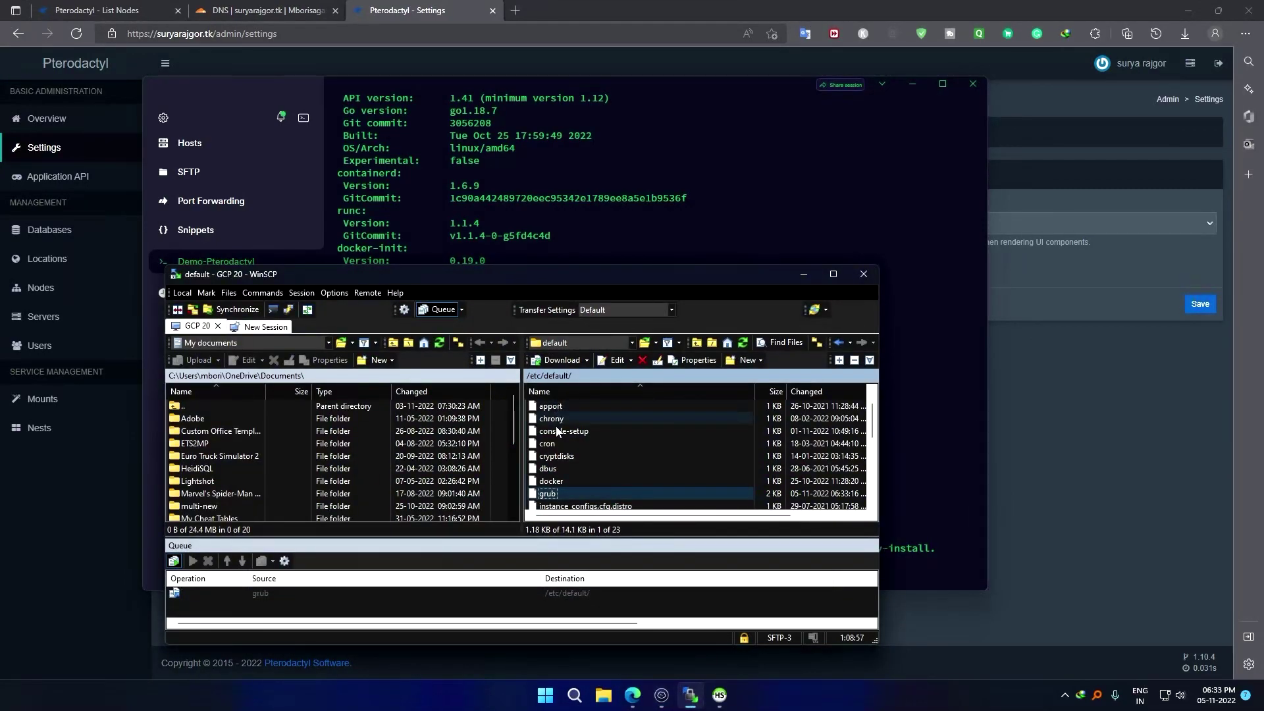
double_click(550, 406)
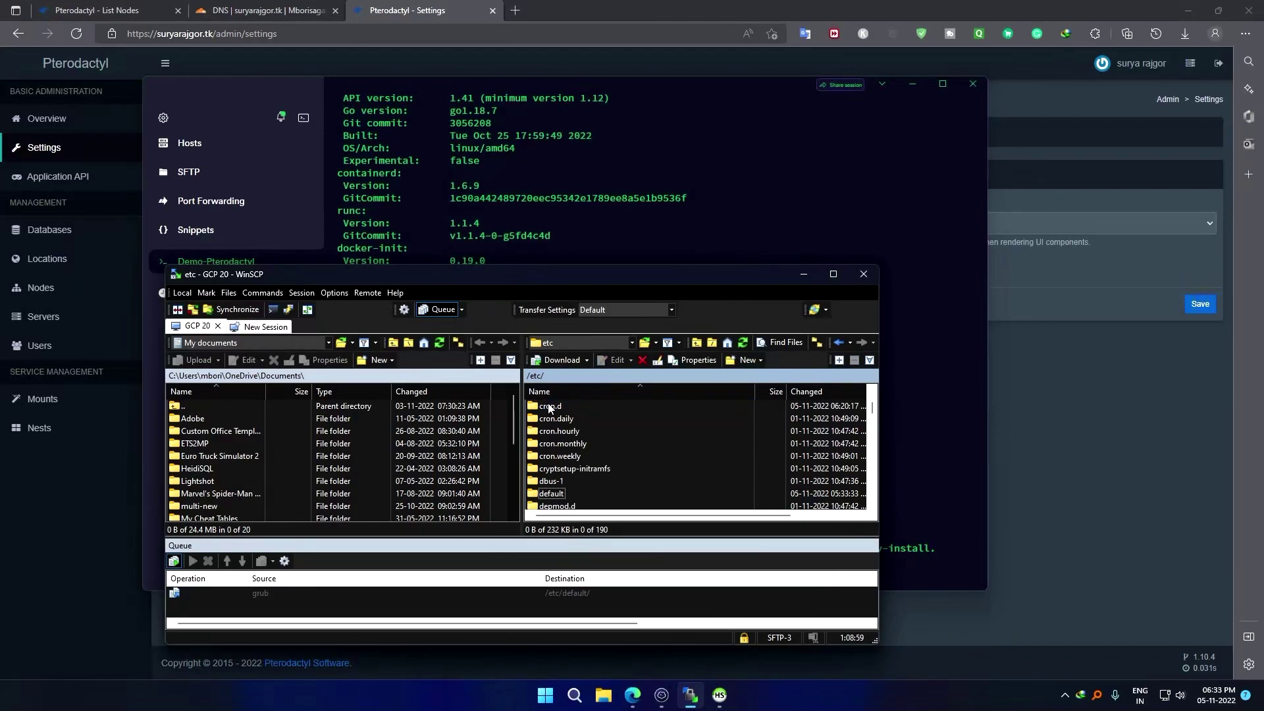
scroll(567, 436, down, 2)
scroll(568, 436, down, 2)
scroll(568, 437, down, 3)
scroll(569, 441, down, 3)
scroll(567, 436, down, 2)
scroll(567, 437, down, 2)
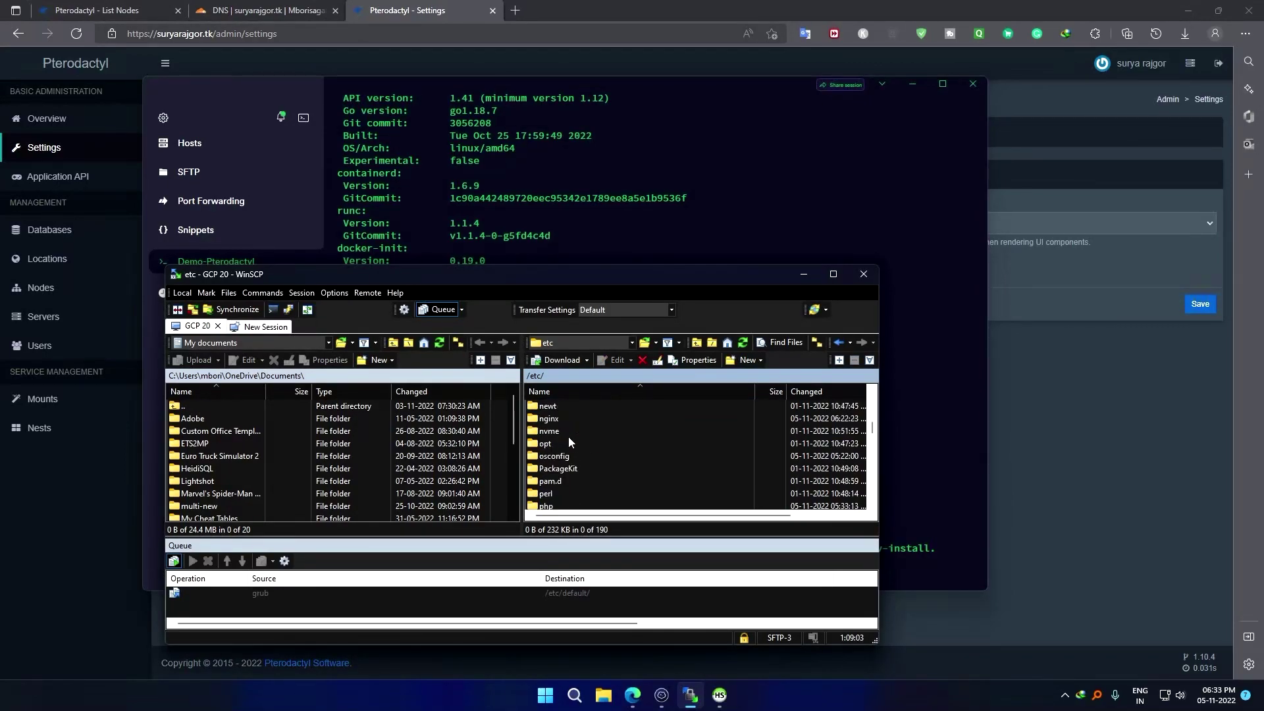
scroll(567, 484, down, 1)
scroll(567, 514, down, 3)
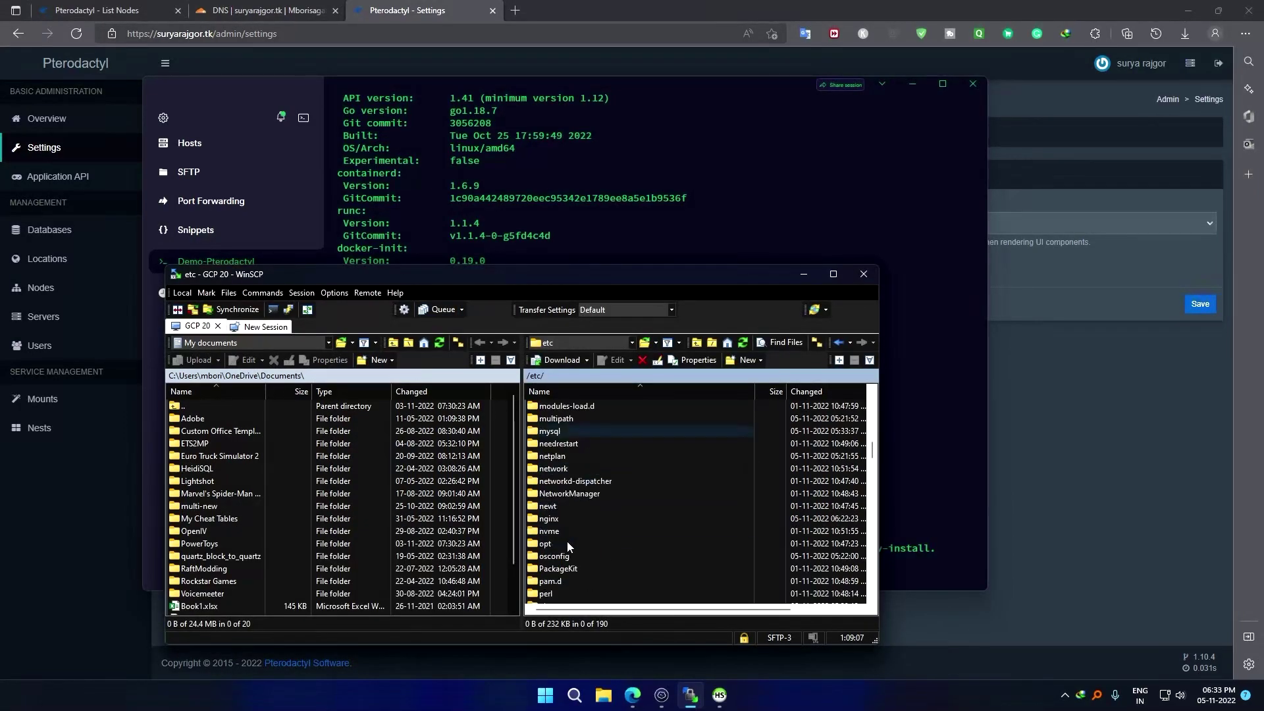
scroll(567, 542, down, 1)
scroll(567, 541, down, 3)
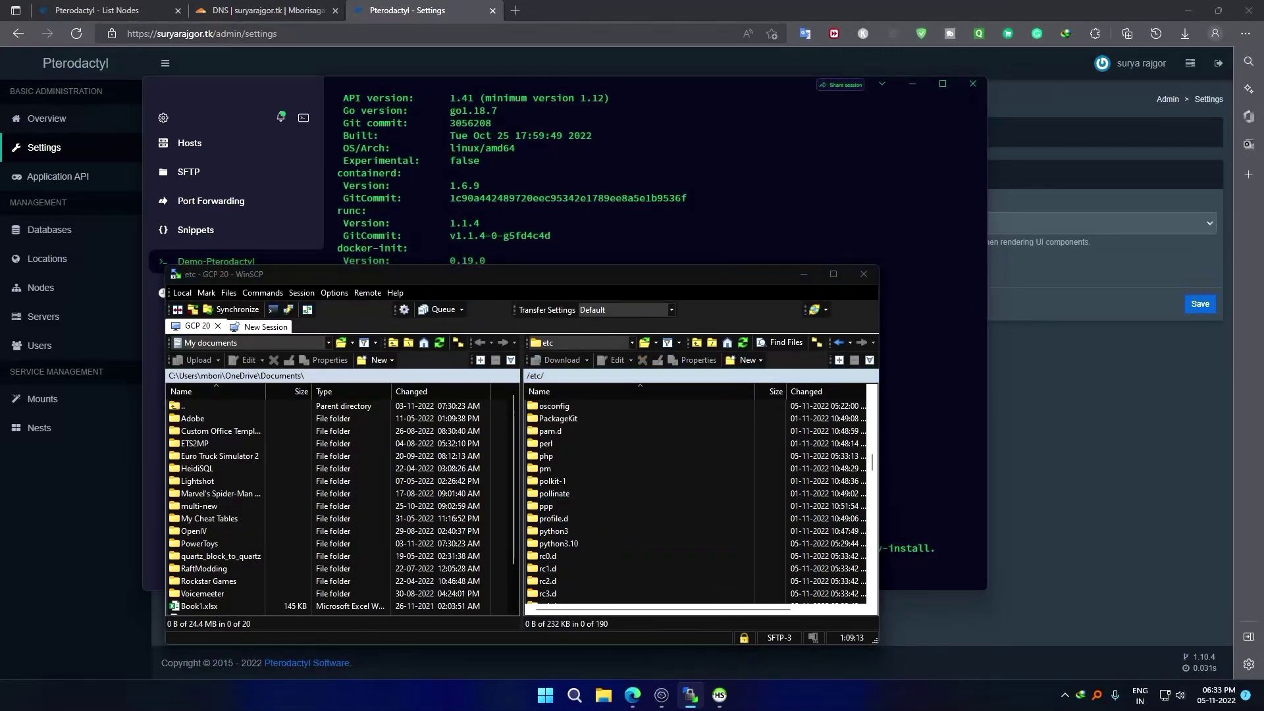
click(661, 695)
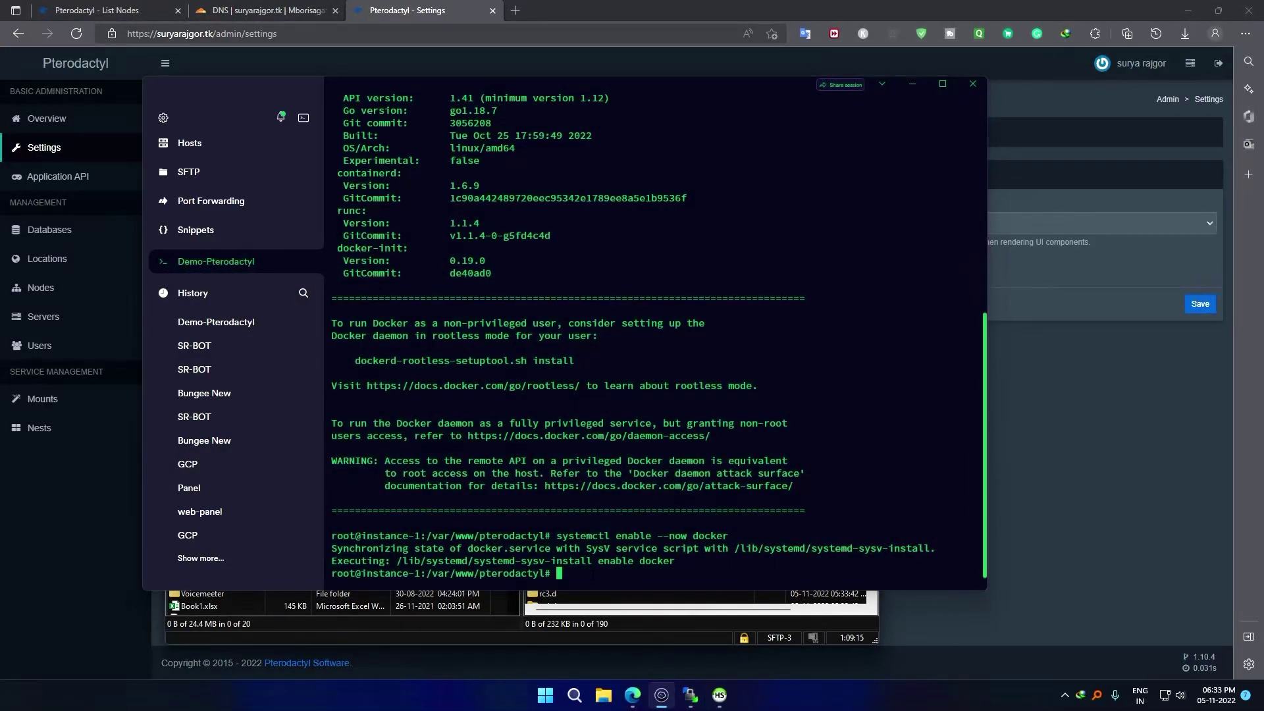
Create /etc/pterodactyl, download Wings to /usr/local/bin and make it executable, then close Termius.
text(mkdir -p /etc/pterodactyl)
key(Return)
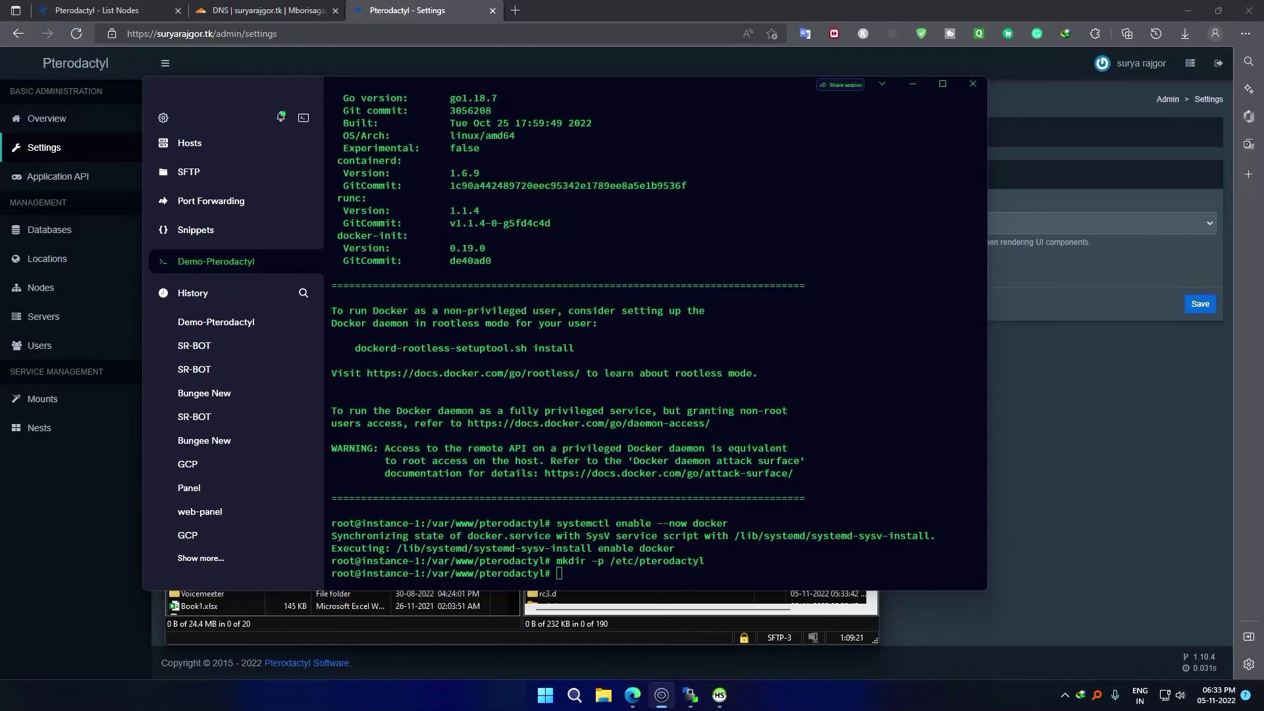
click(577, 587)
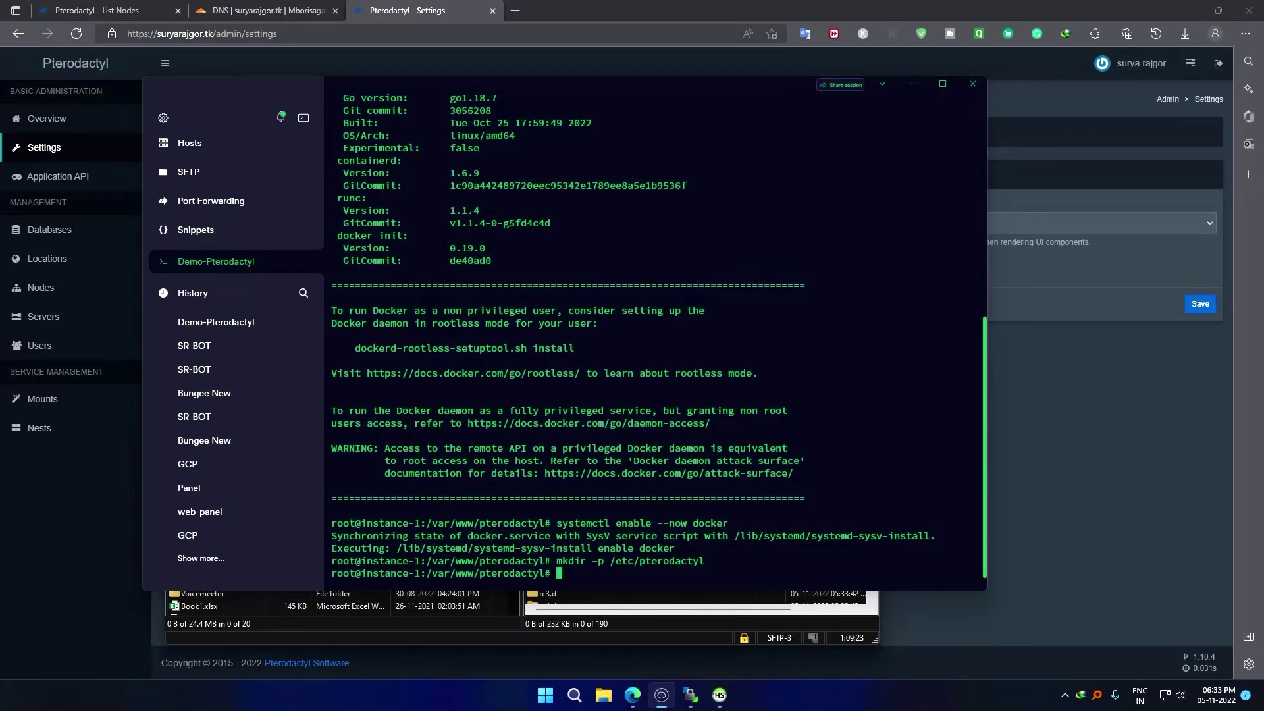
text(curl -L -o /usr/local/bin/wings "https://github.com/pterodactyl/wings/releases/latest/download/wings_linux_$([[ "$(uname -m)" == "x86_64" ]] && echo "amd64" || echo "arm64")" chmod u+x /usr/local/bin/wings)
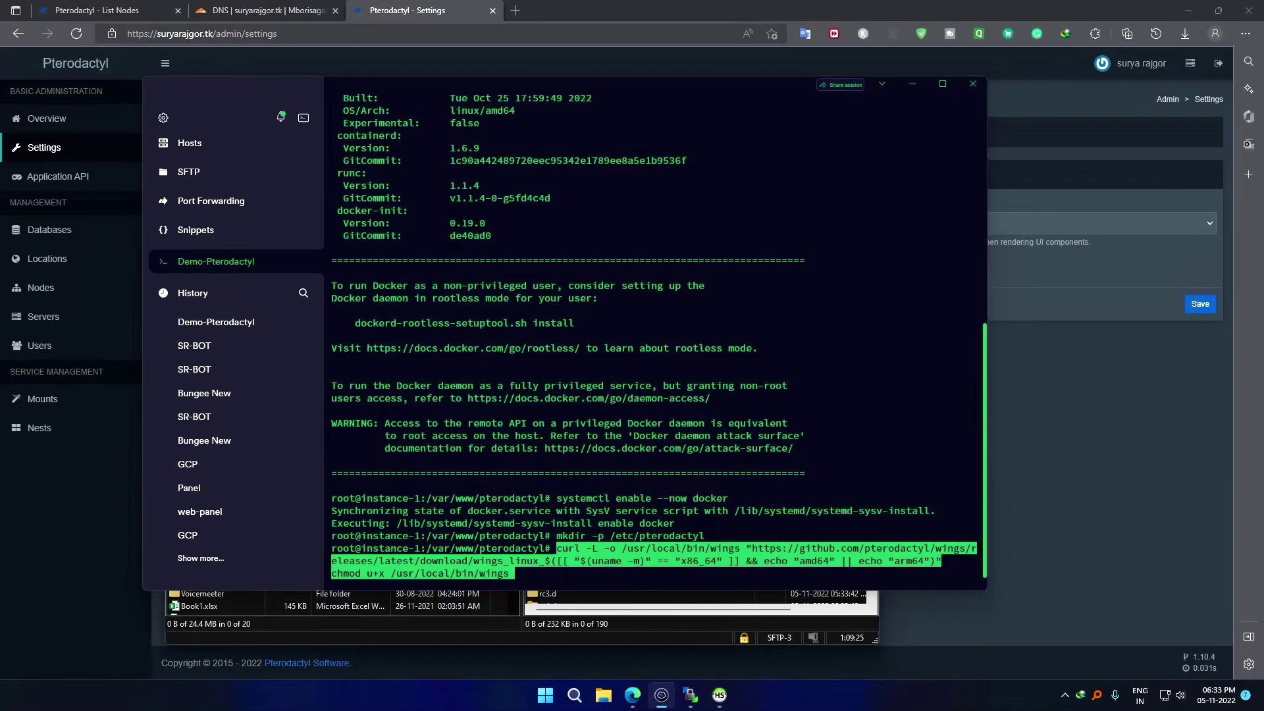
key(Return)
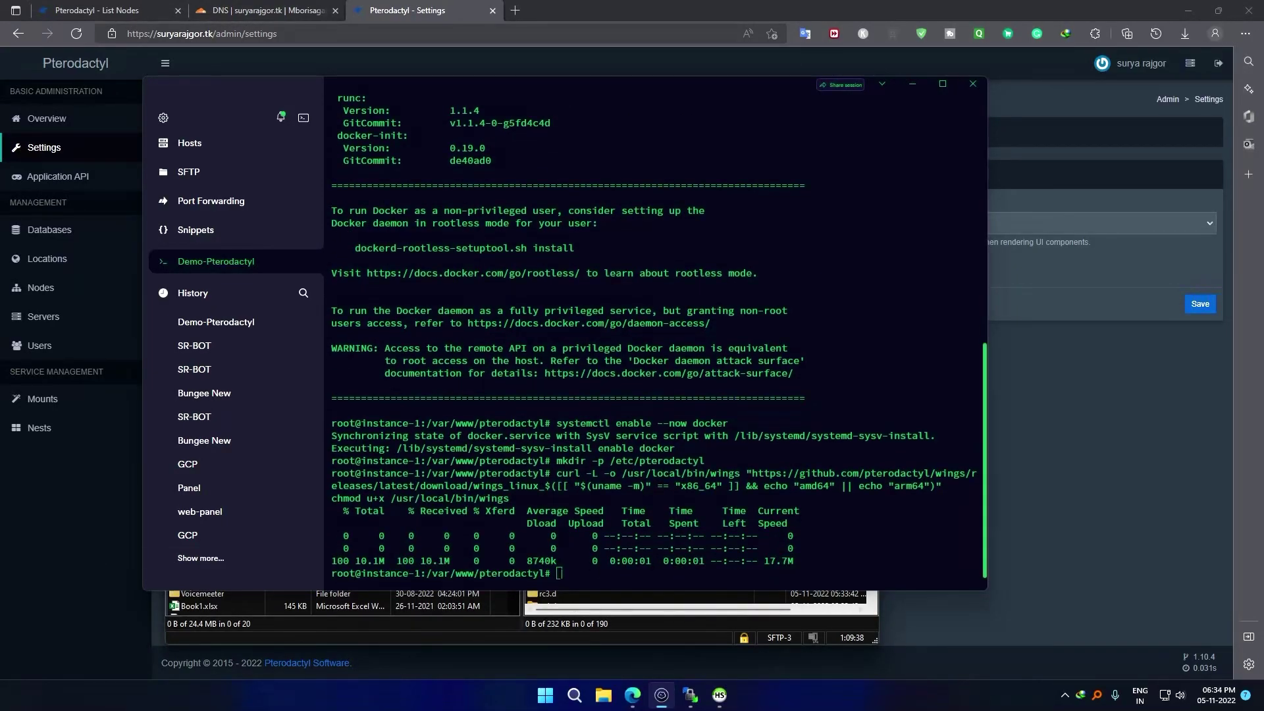
key(Return)
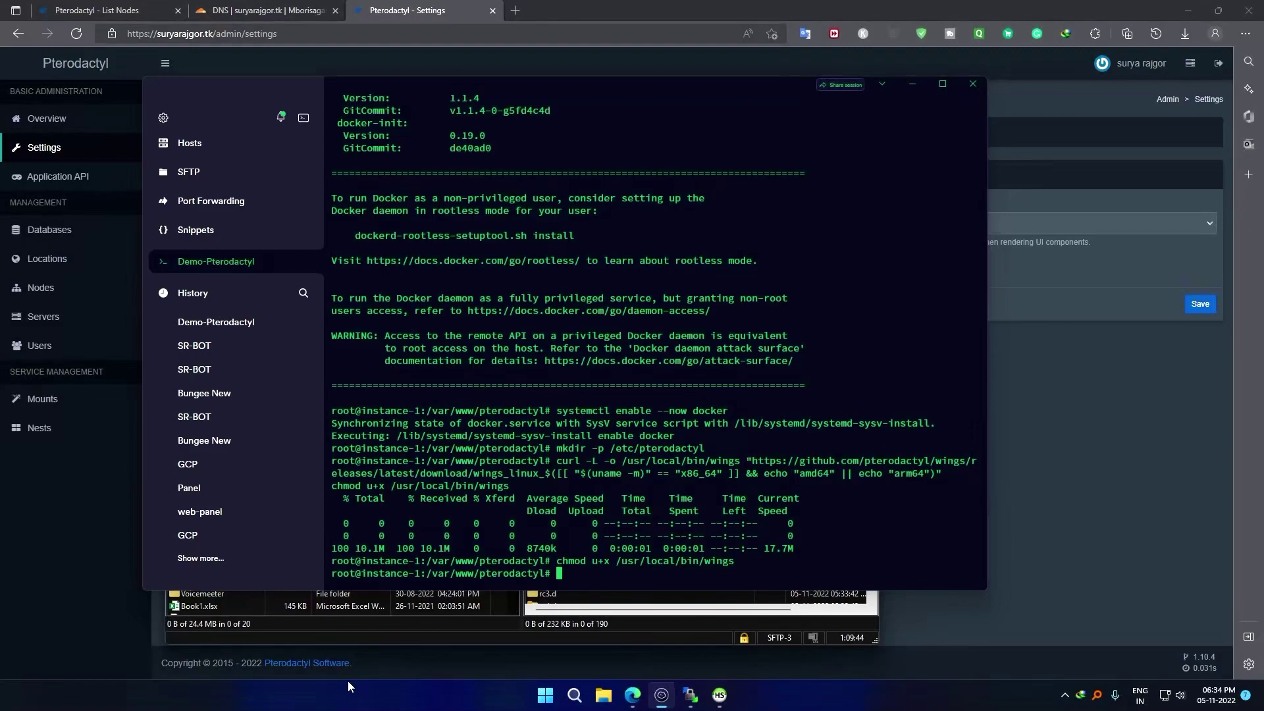
click(433, 9)
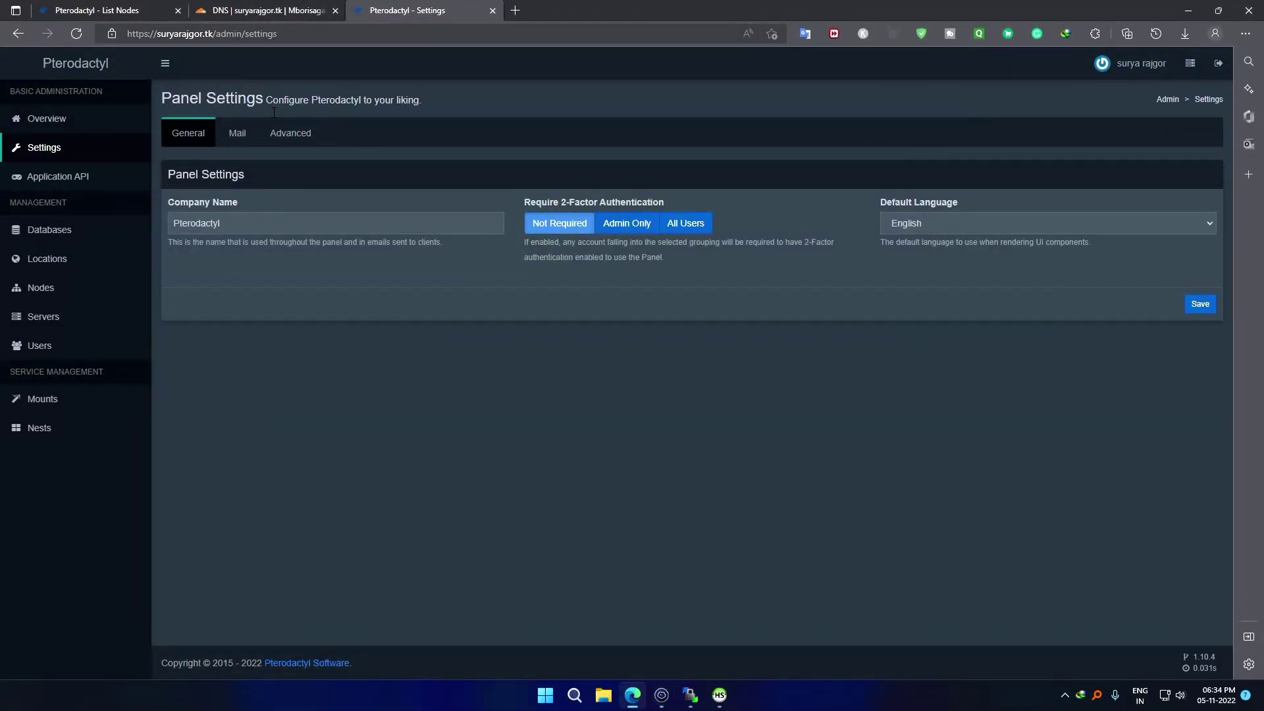
Create a location with short code IN and description 'india'.
click(41, 288)
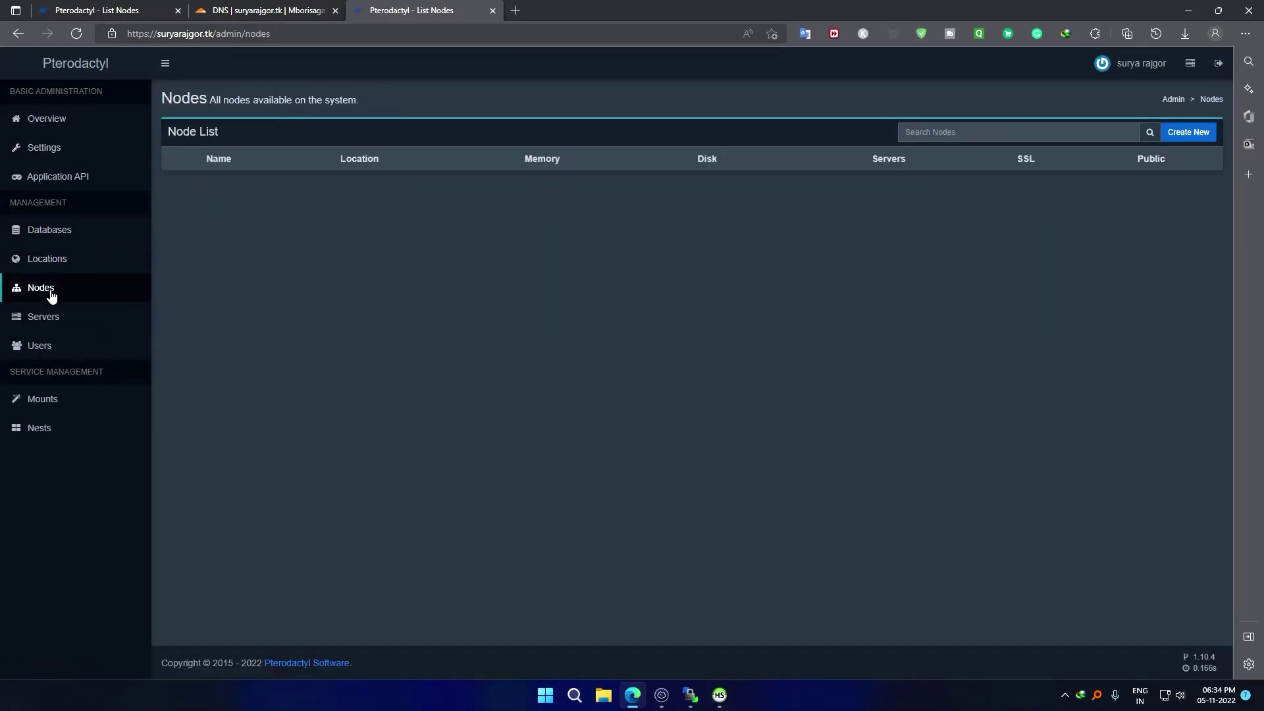
click(1189, 132)
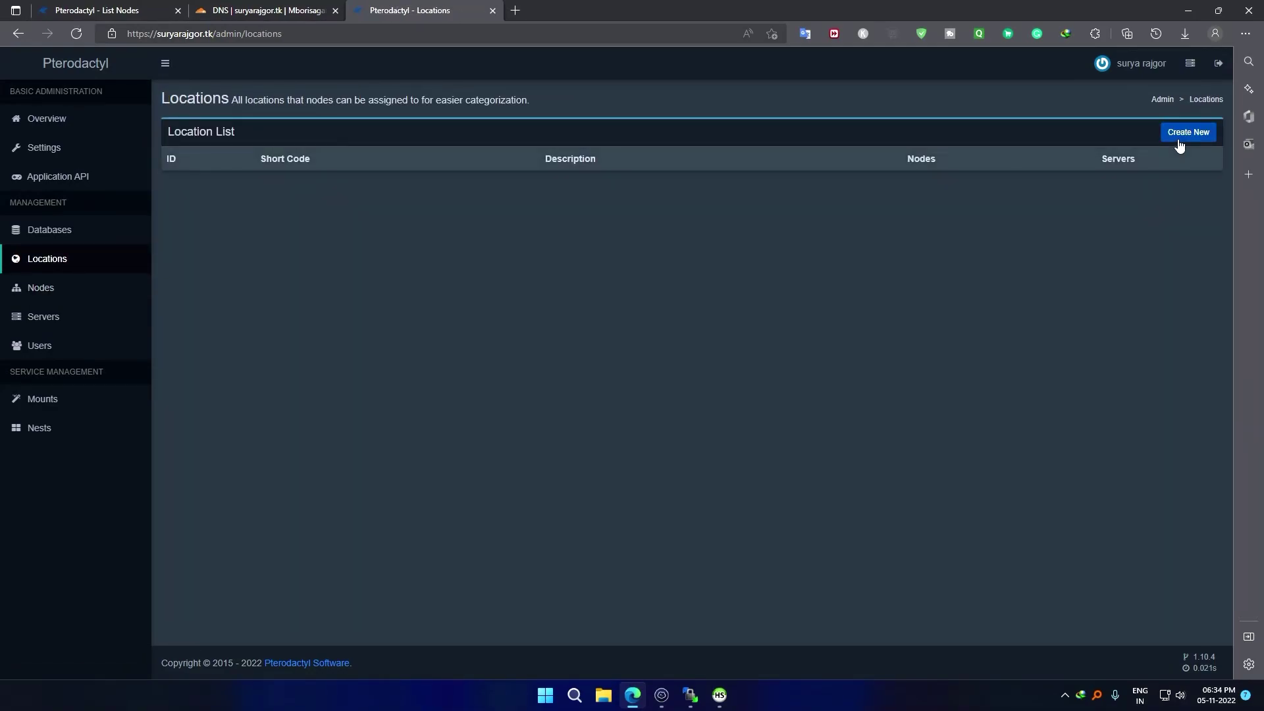
click(1186, 138)
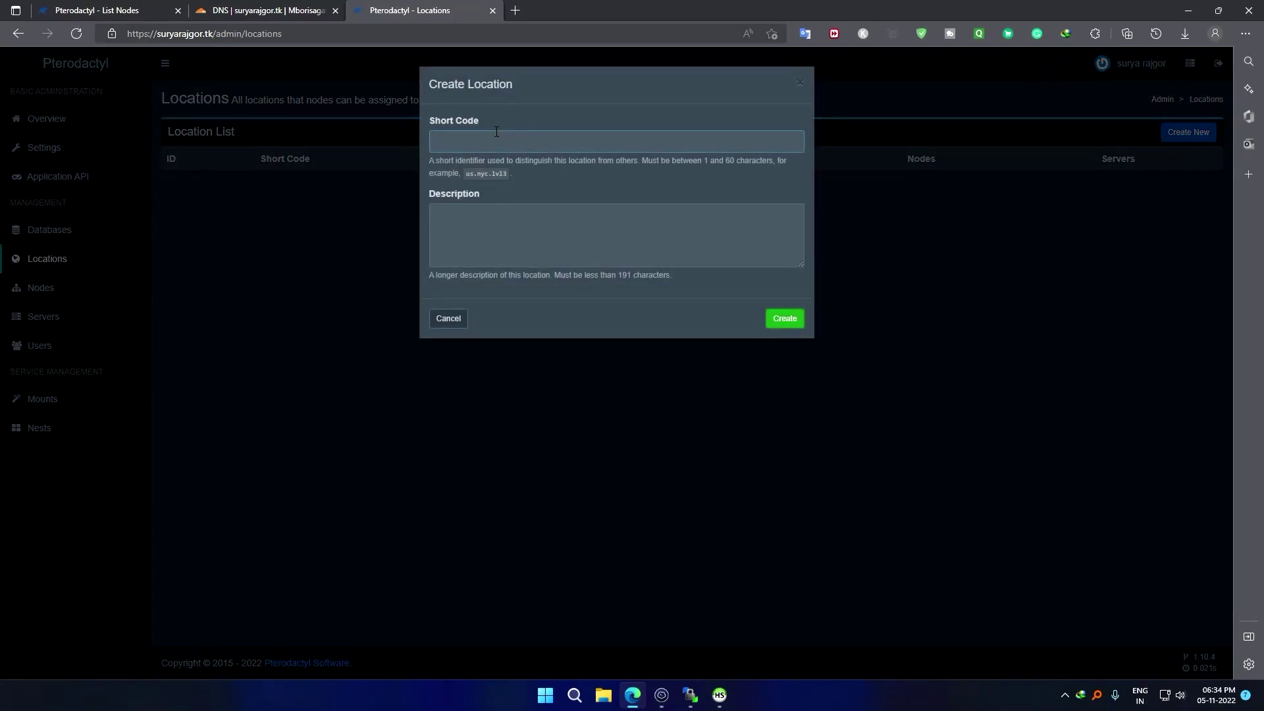
key(Return)
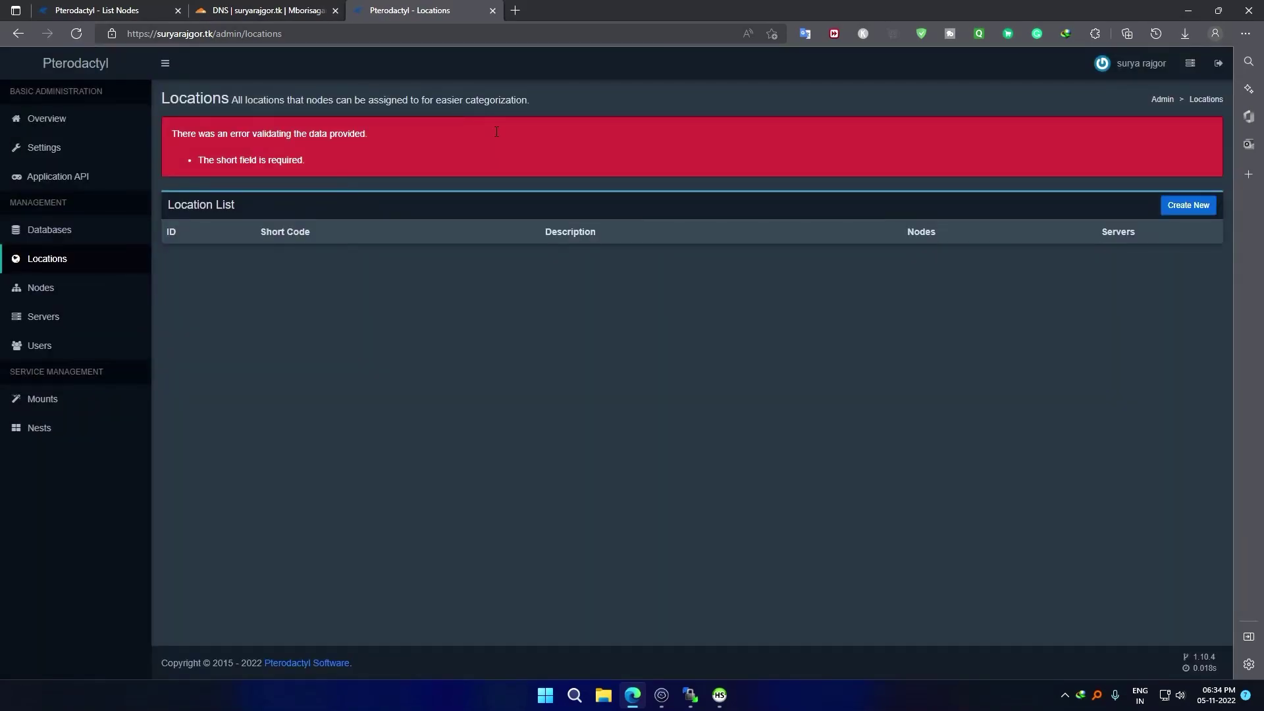
click(1189, 205)
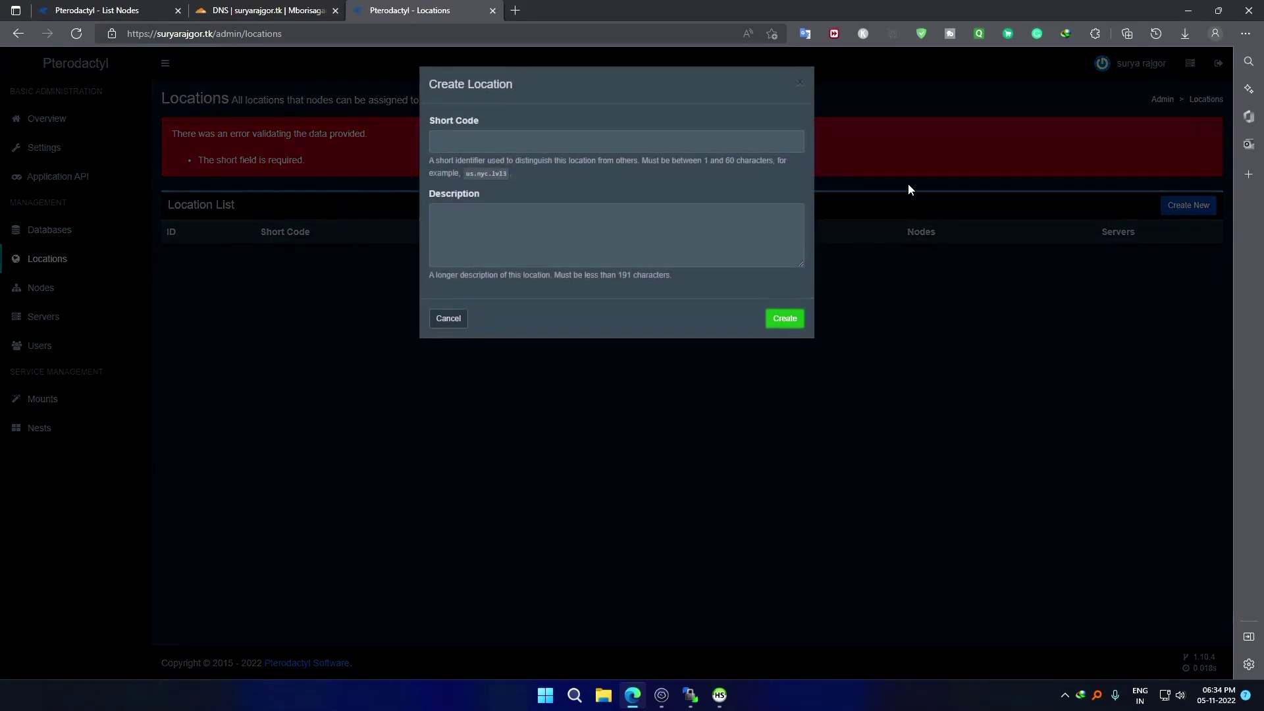
click(467, 146)
text(IN)
key(Tab)
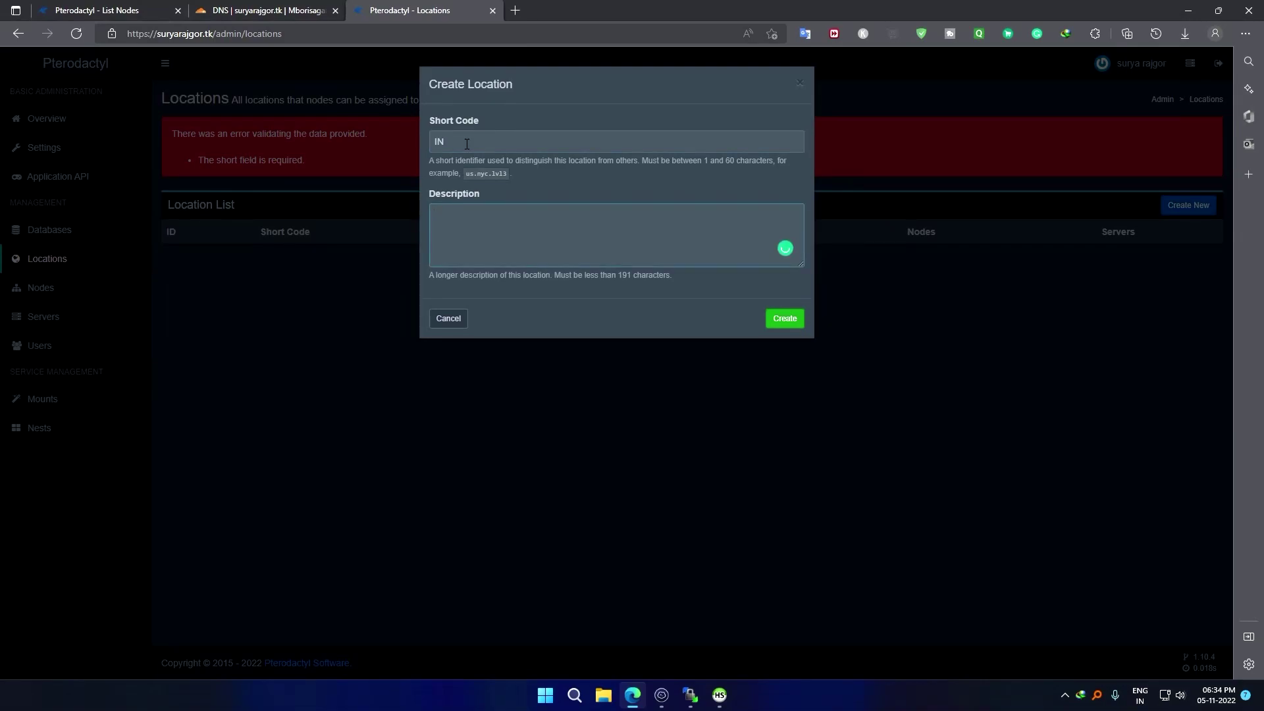
text(india)
click(785, 320)
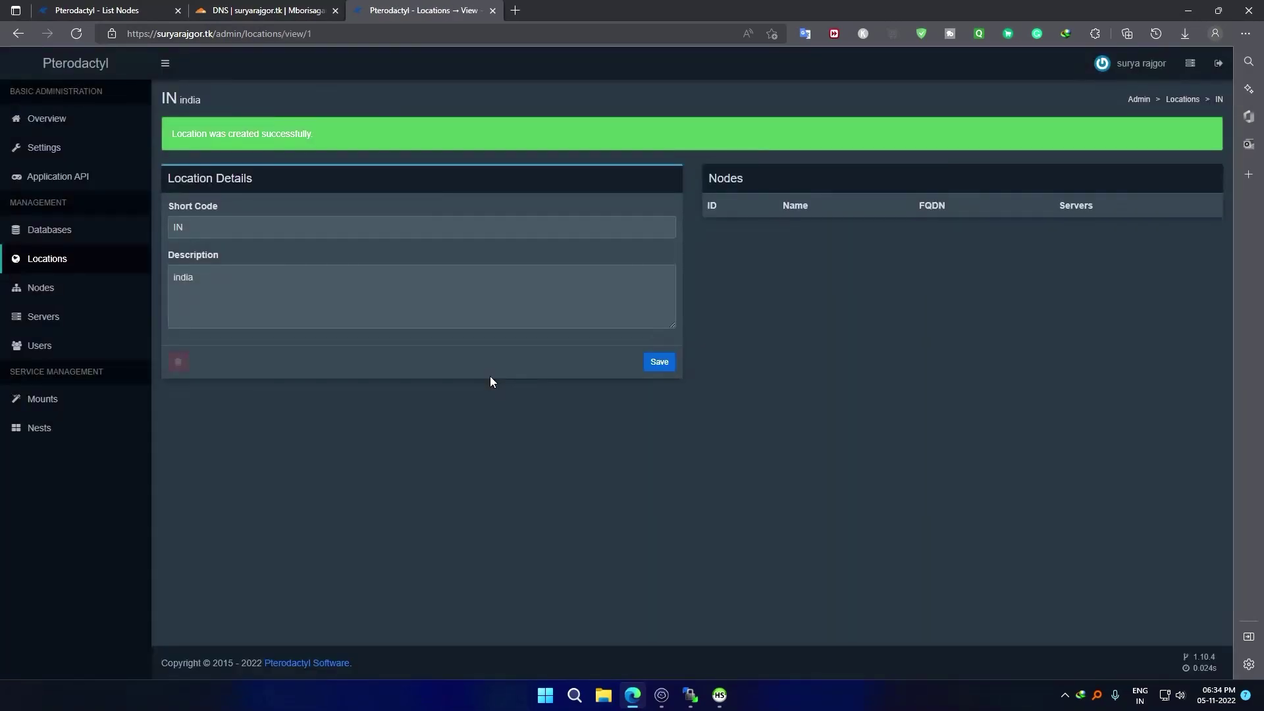
Check the new location's description, then go to the Nodes list.
drag(191, 239, 136, 228)
double_click(183, 277)
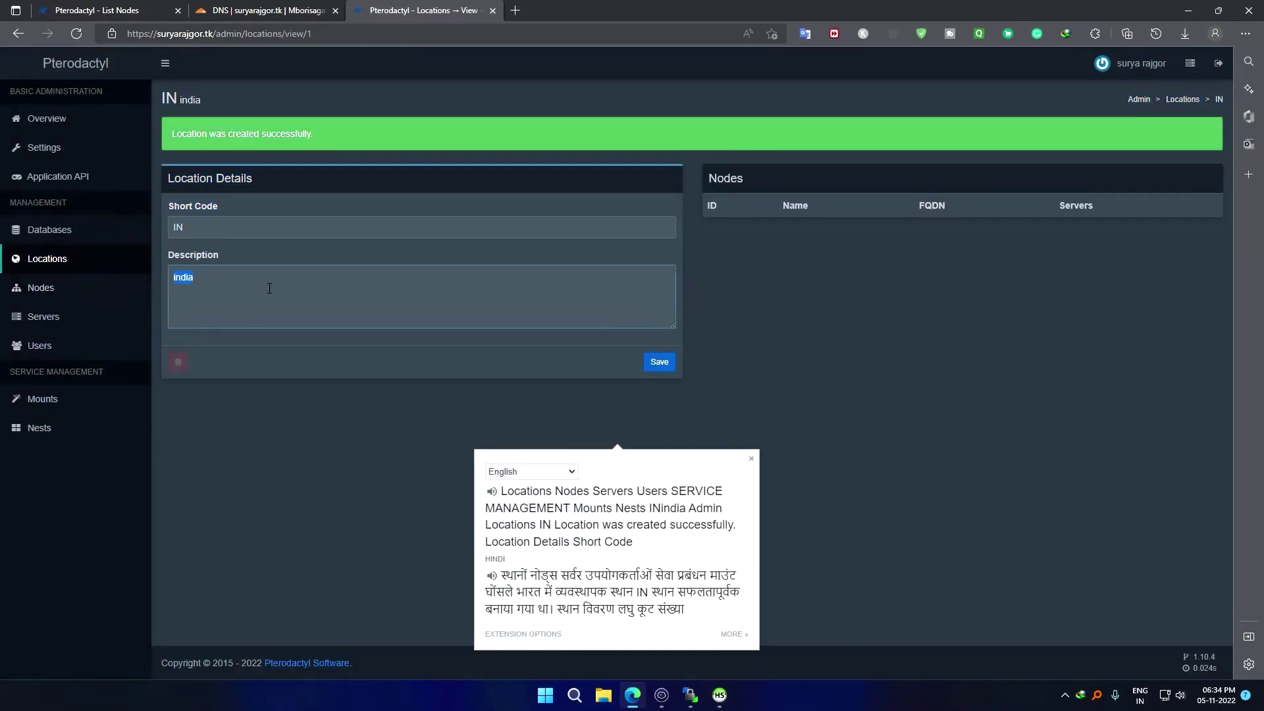
click(453, 350)
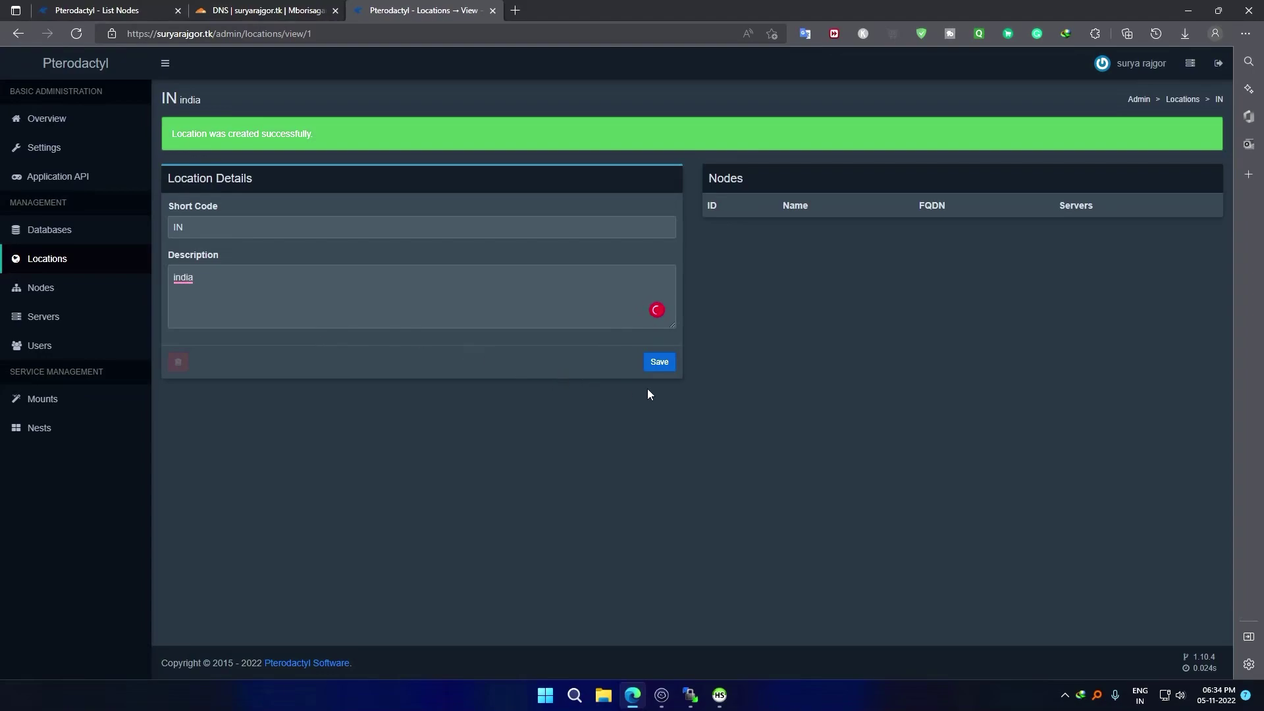
click(53, 290)
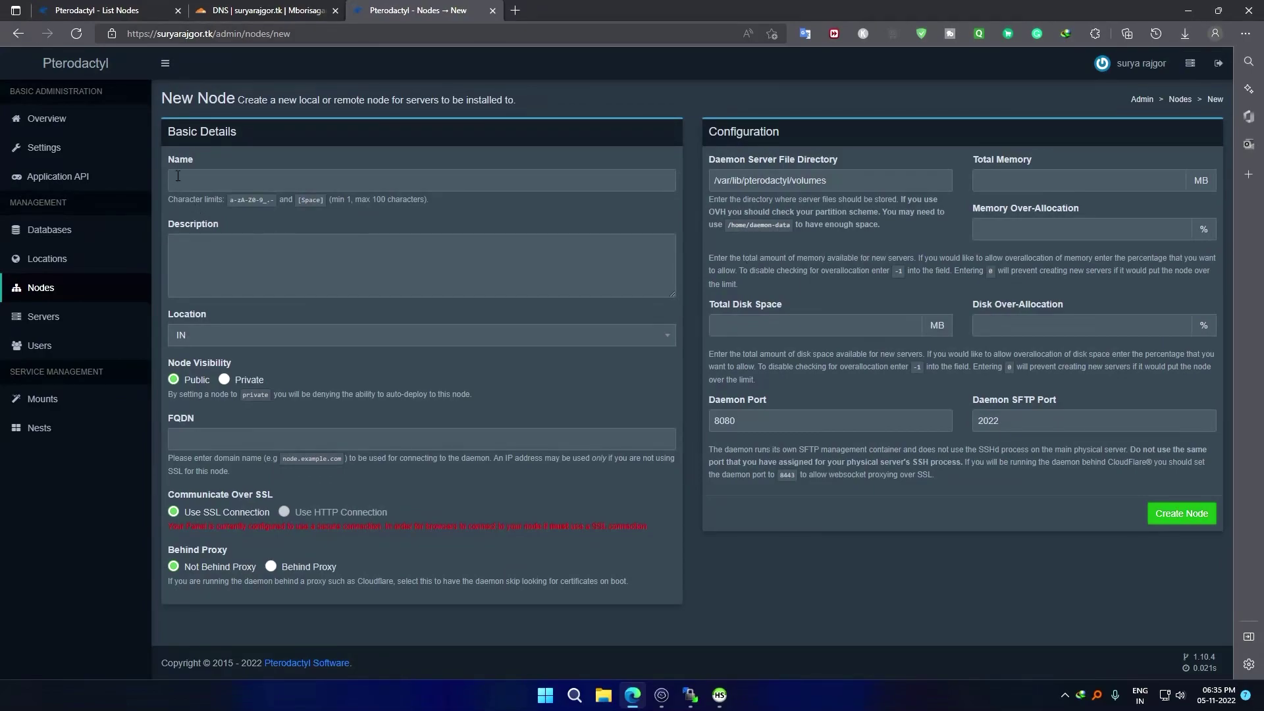
Name the new node 'test' and give it 1 MB memory with 90% over-allocation.
click(179, 174)
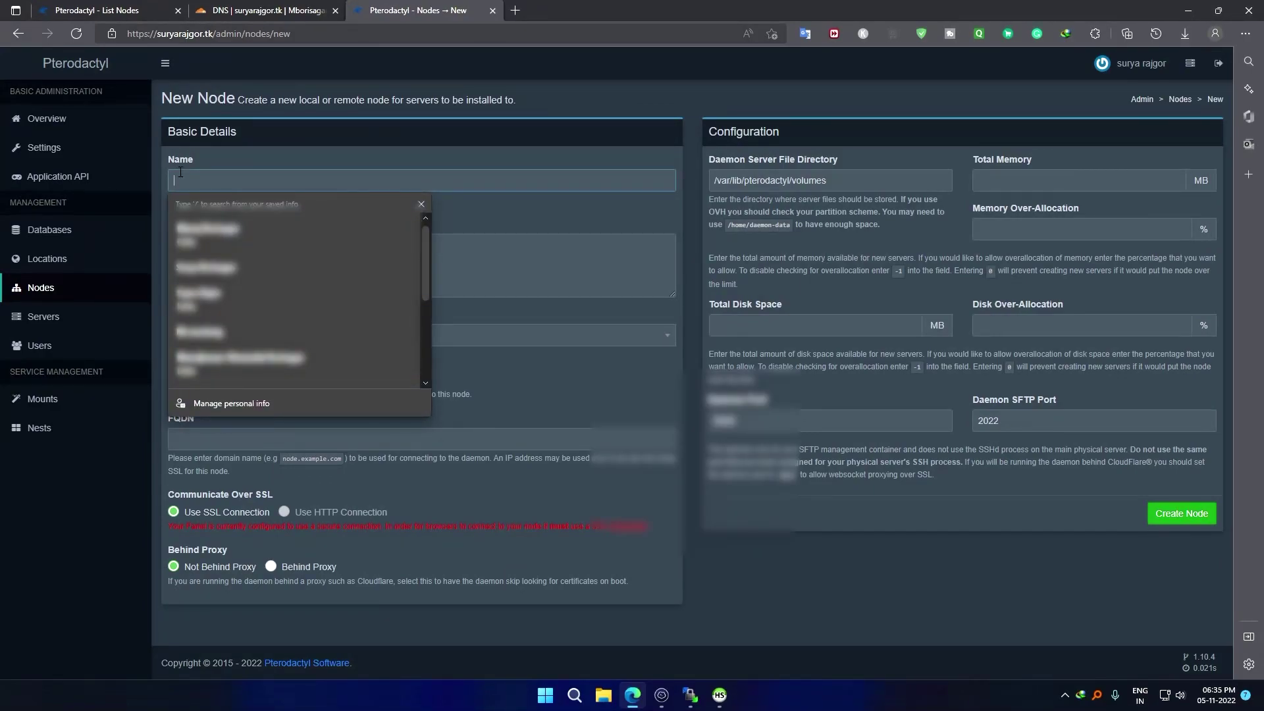
text(24)
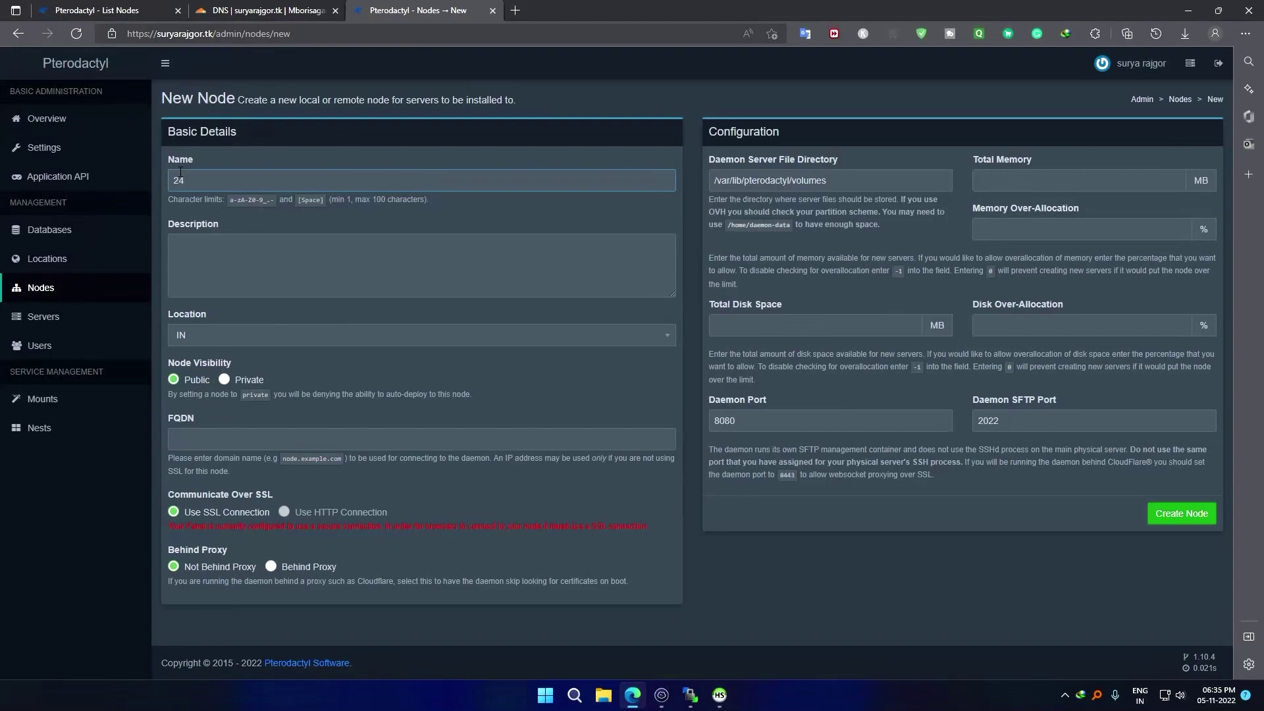
key(BackSpace)
key(BackSpace)
text(test)
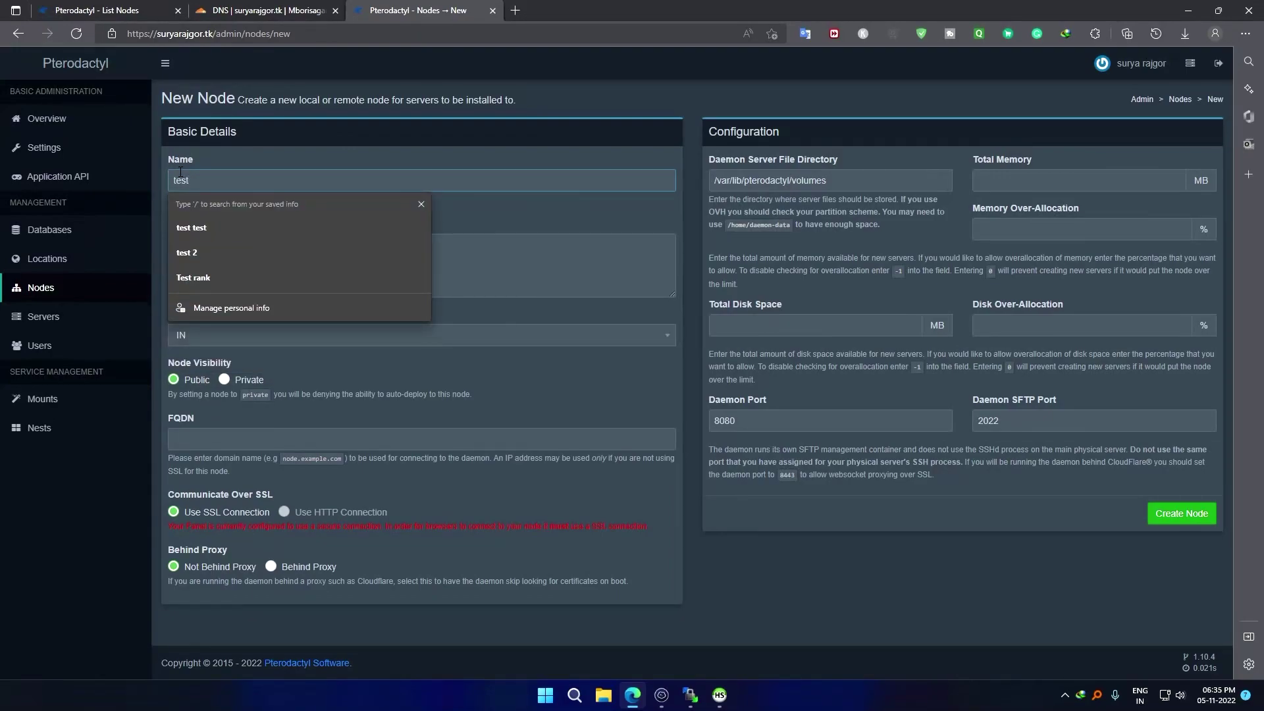
key(Tab)
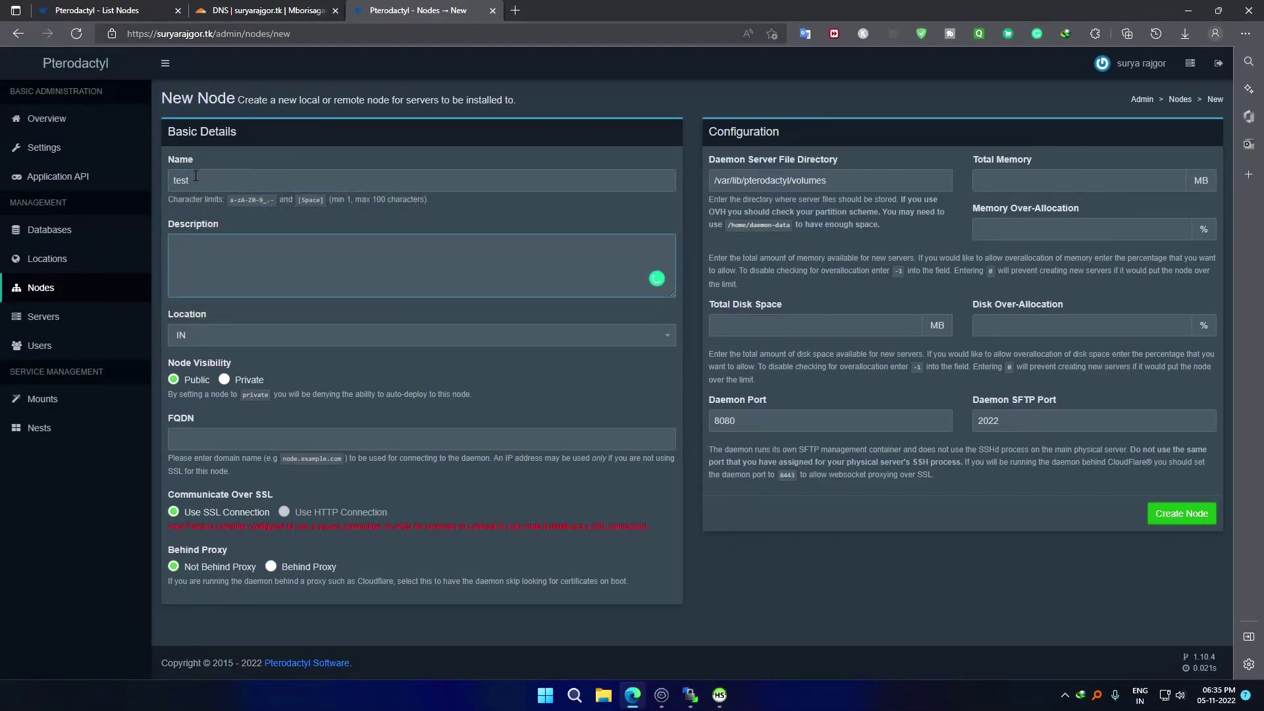
click(1016, 187)
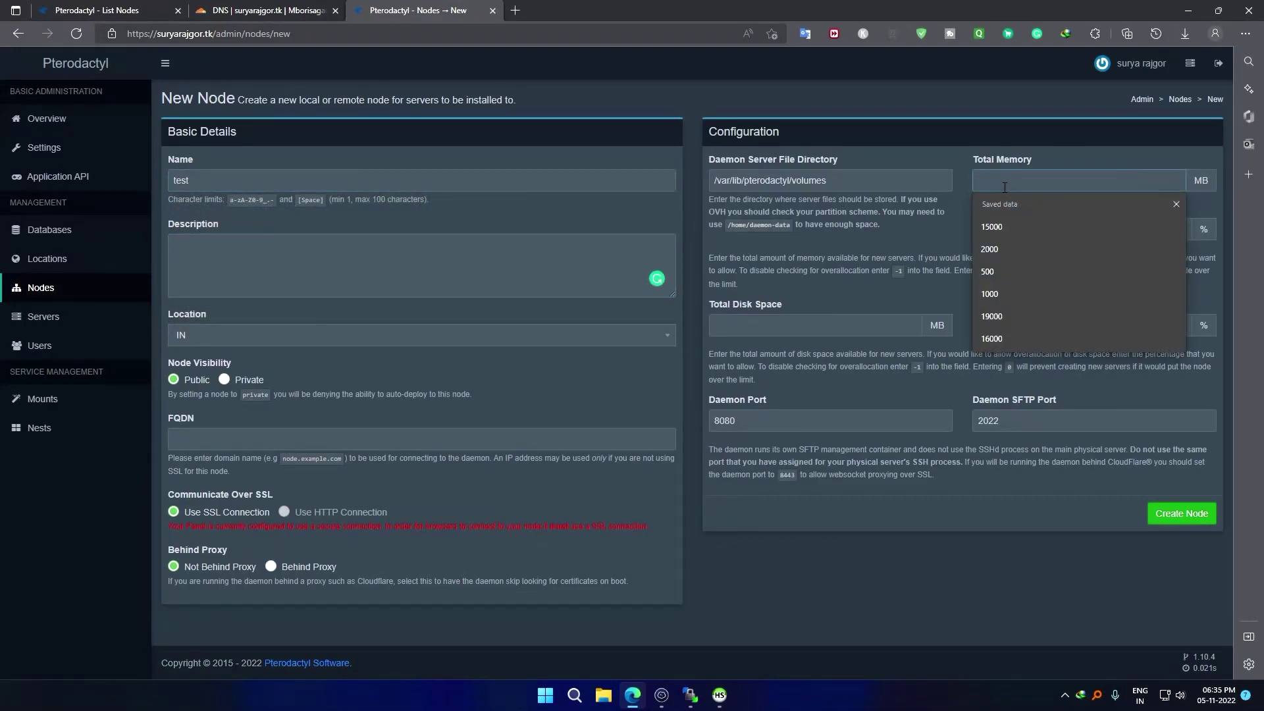
text(1)
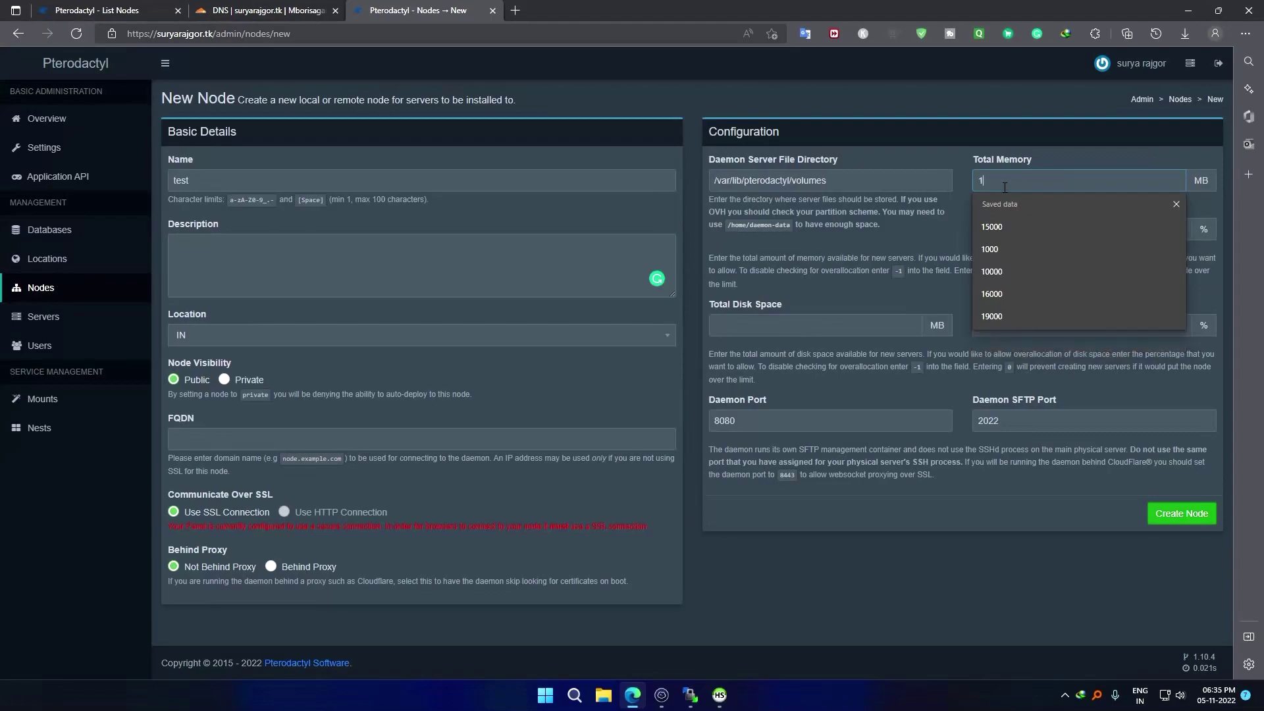
key(Tab)
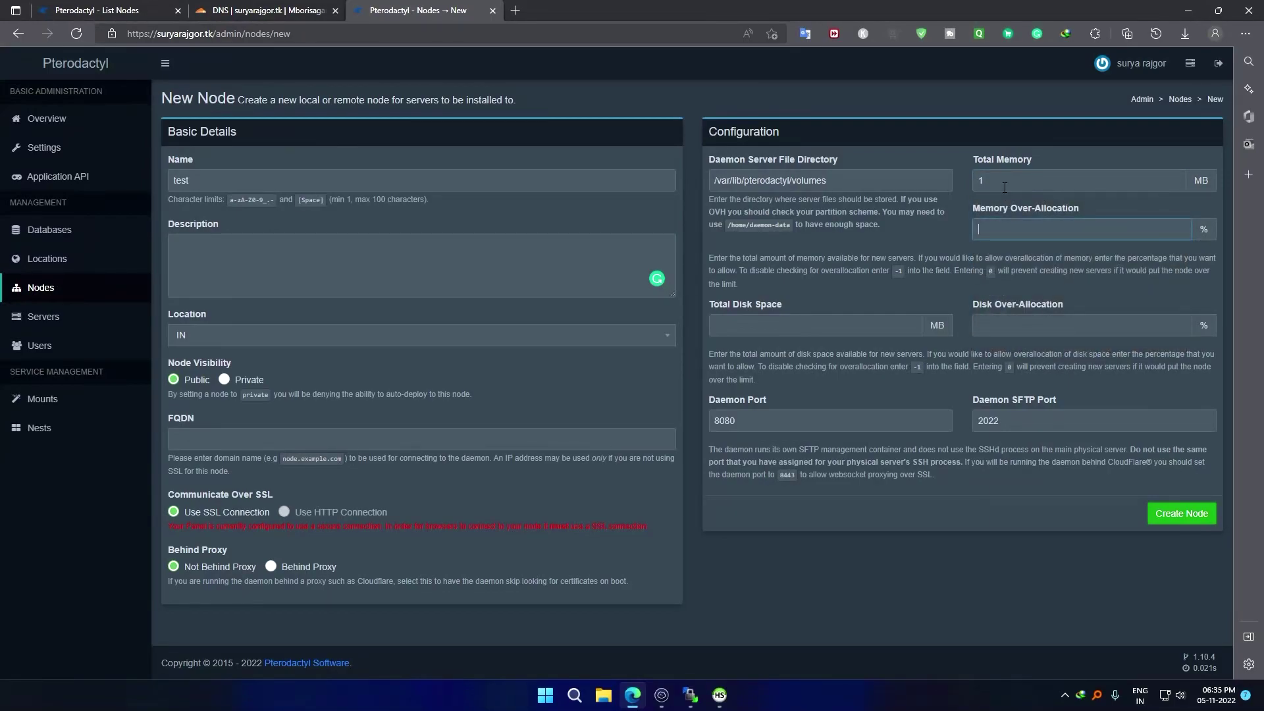
text(90)
key(Tab)
Set the node's total disk space to 15 MB with 90% over-allocation.
drag(973, 230, 1001, 239)
click(736, 321)
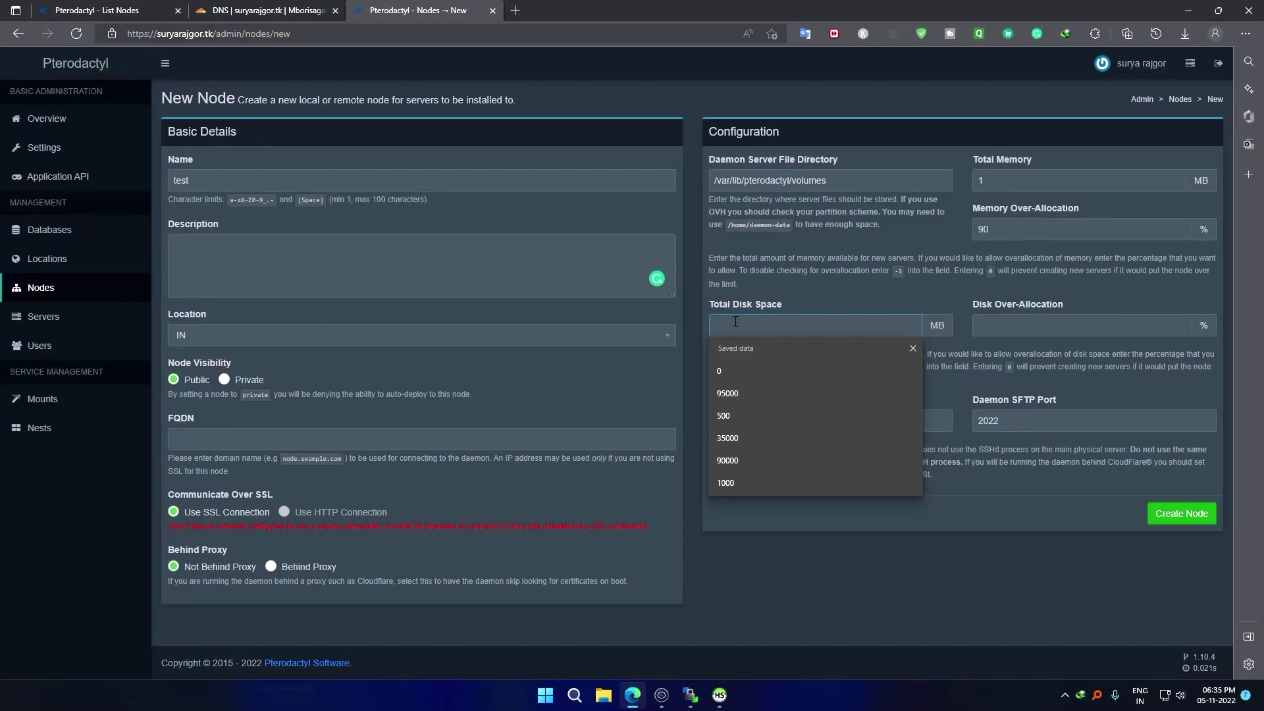
text(10)
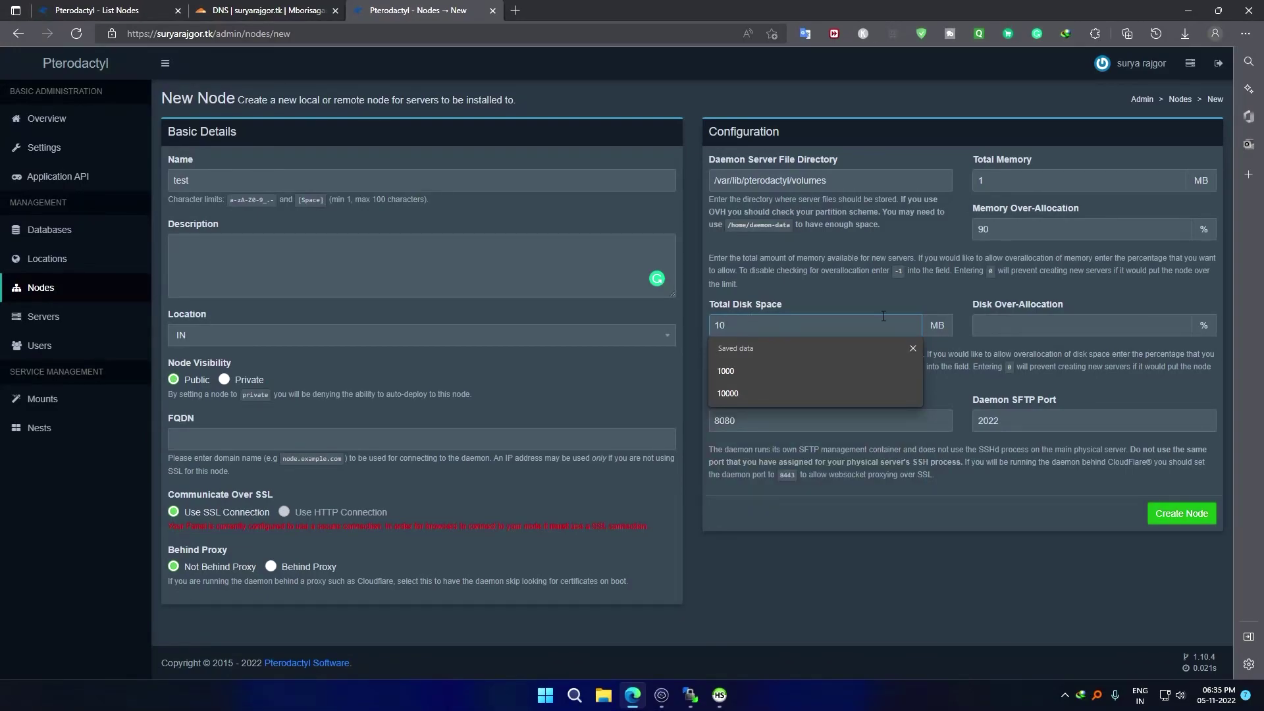
click(1006, 321)
text(90)
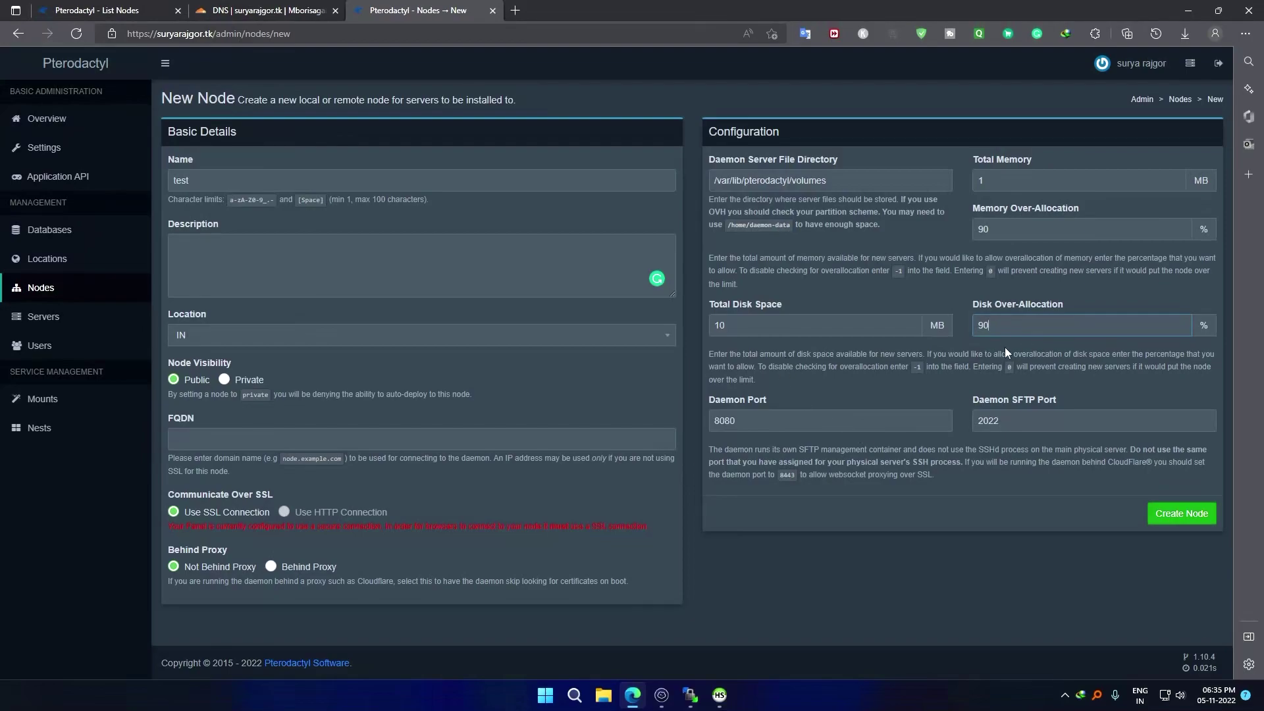
key(shift+Tab)
text(15)
Keep location IN, enter FQDN node.suryarajgor.com, and submit the new node.
click(209, 342)
click(417, 428)
click(214, 444)
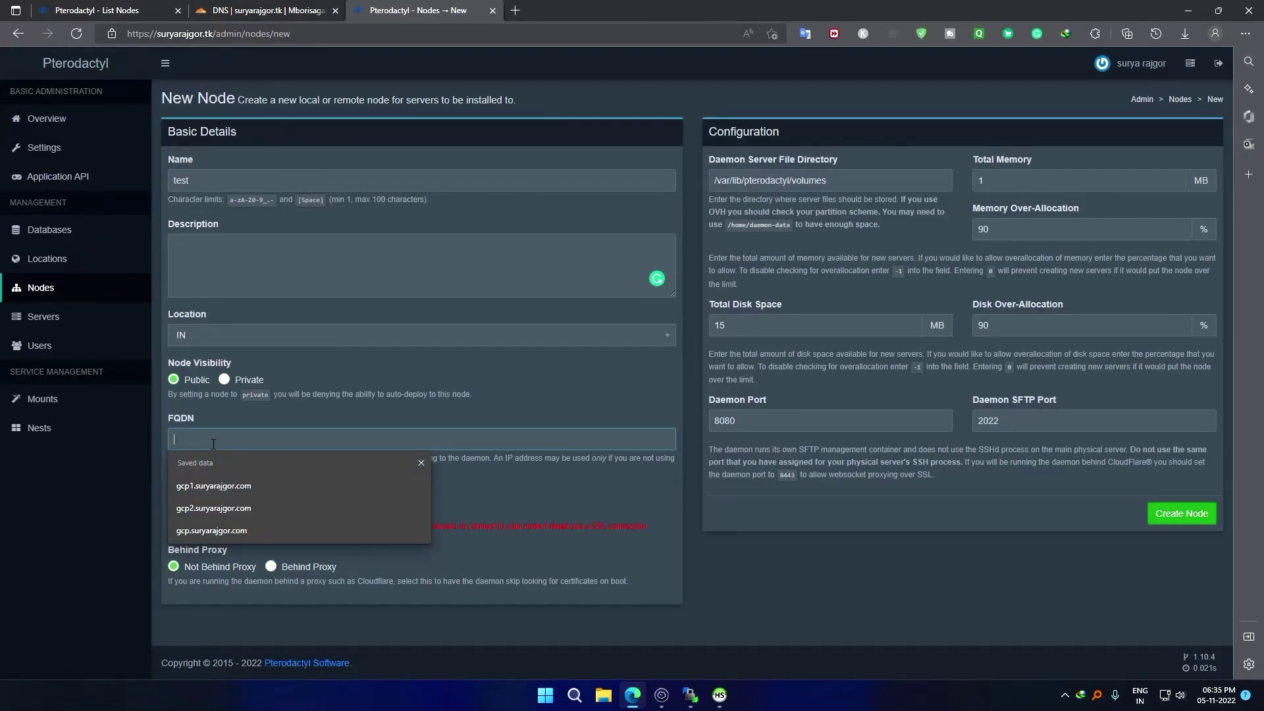
text(t)
key(BackSpace)
text(node.suryarajgor.com)
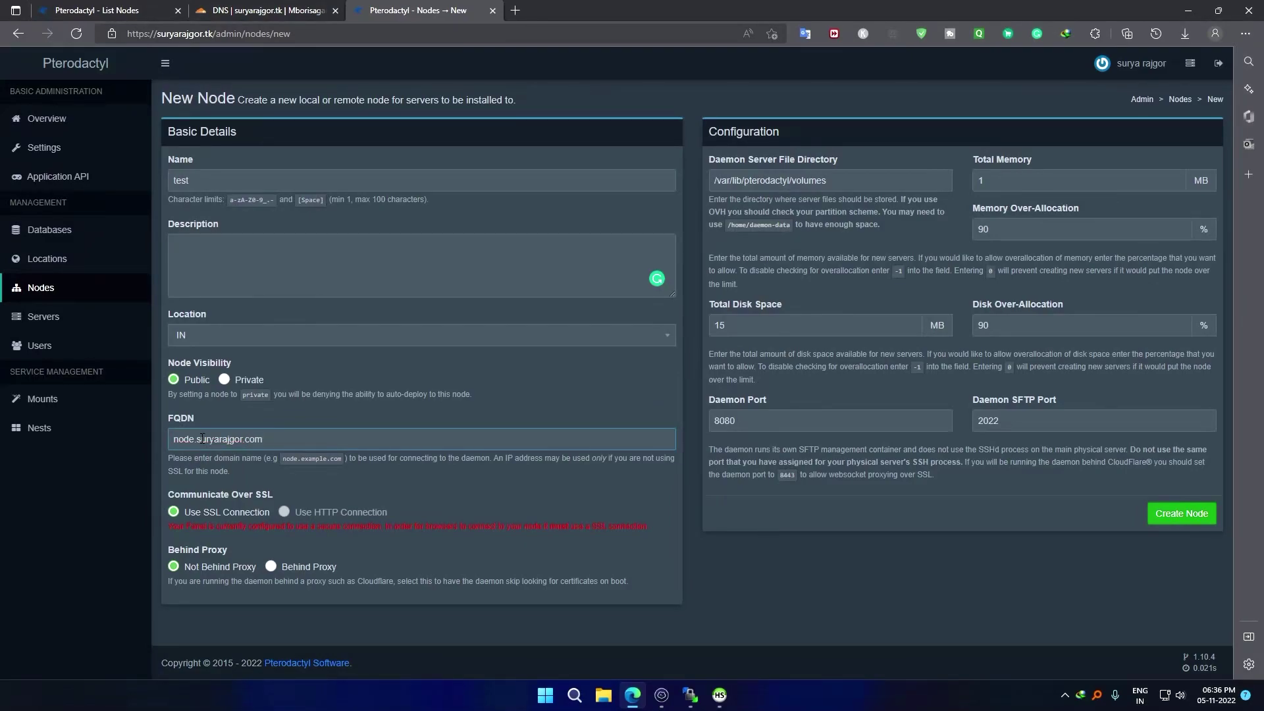
key(ctrl+a)
click(1179, 518)
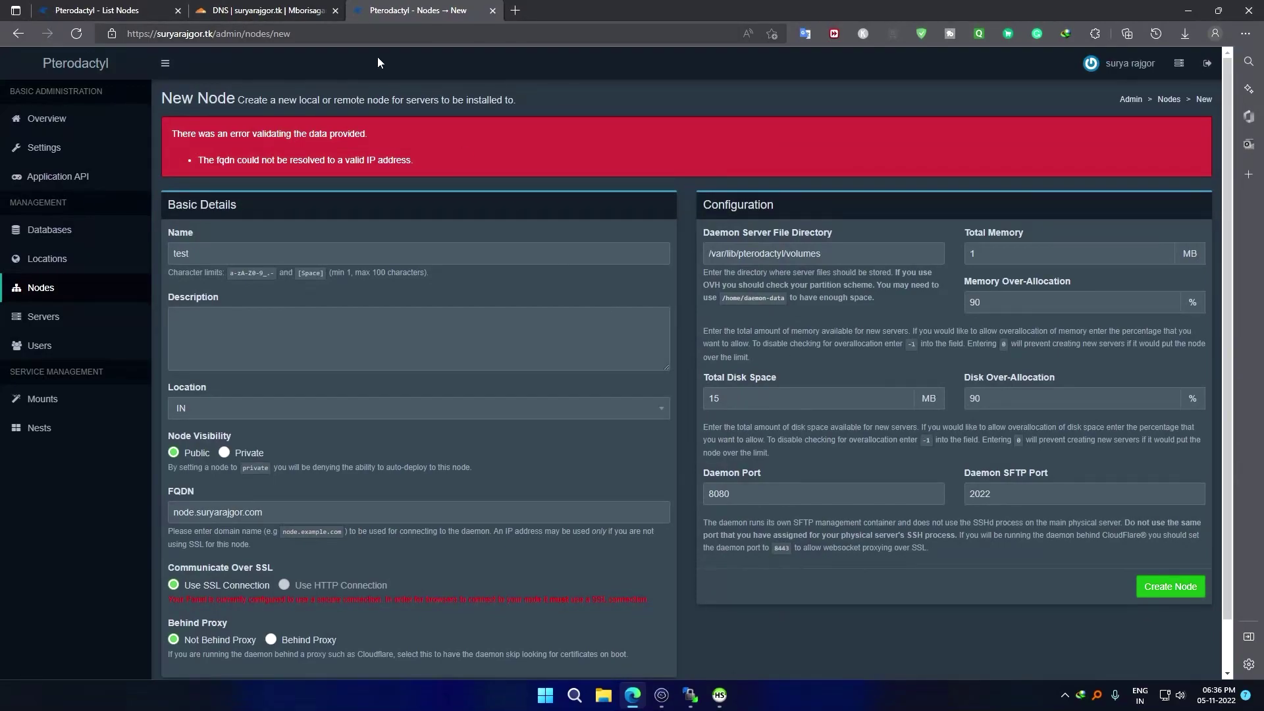
click(292, 11)
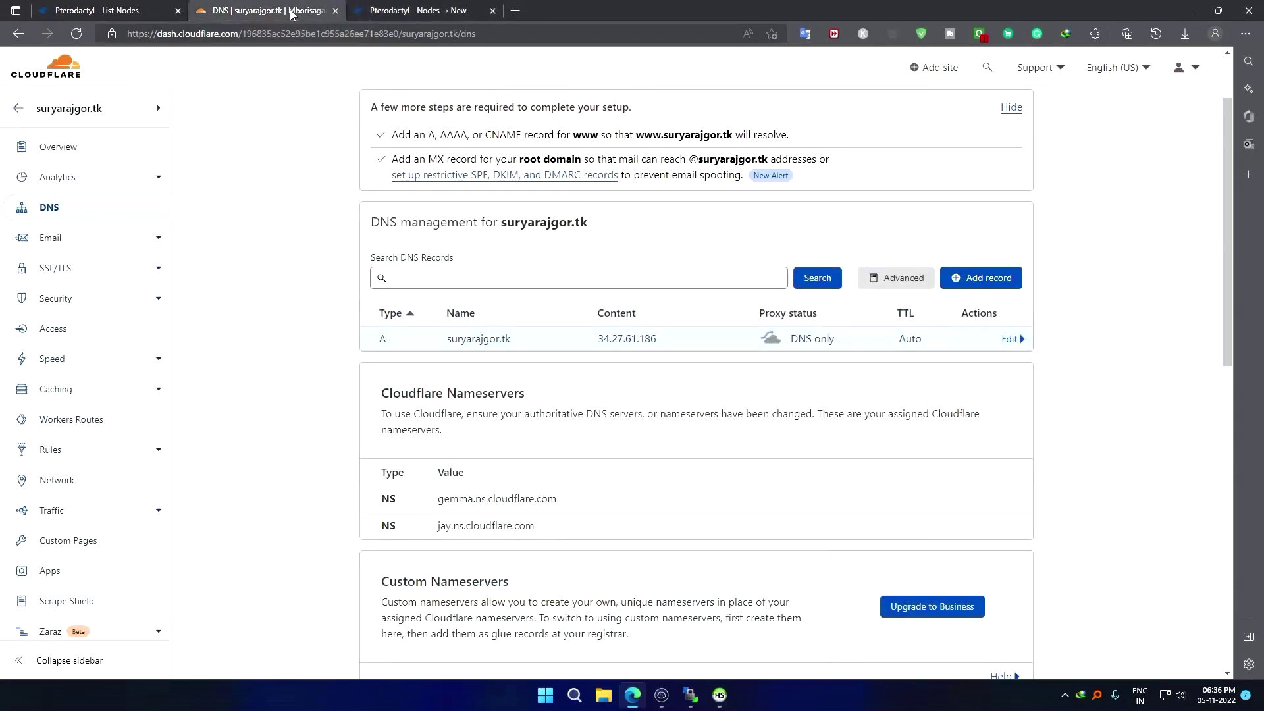
Save a DNS-only A record 'node' pointing to 34.27.61.186 in Cloudflare.
click(983, 284)
click(498, 354)
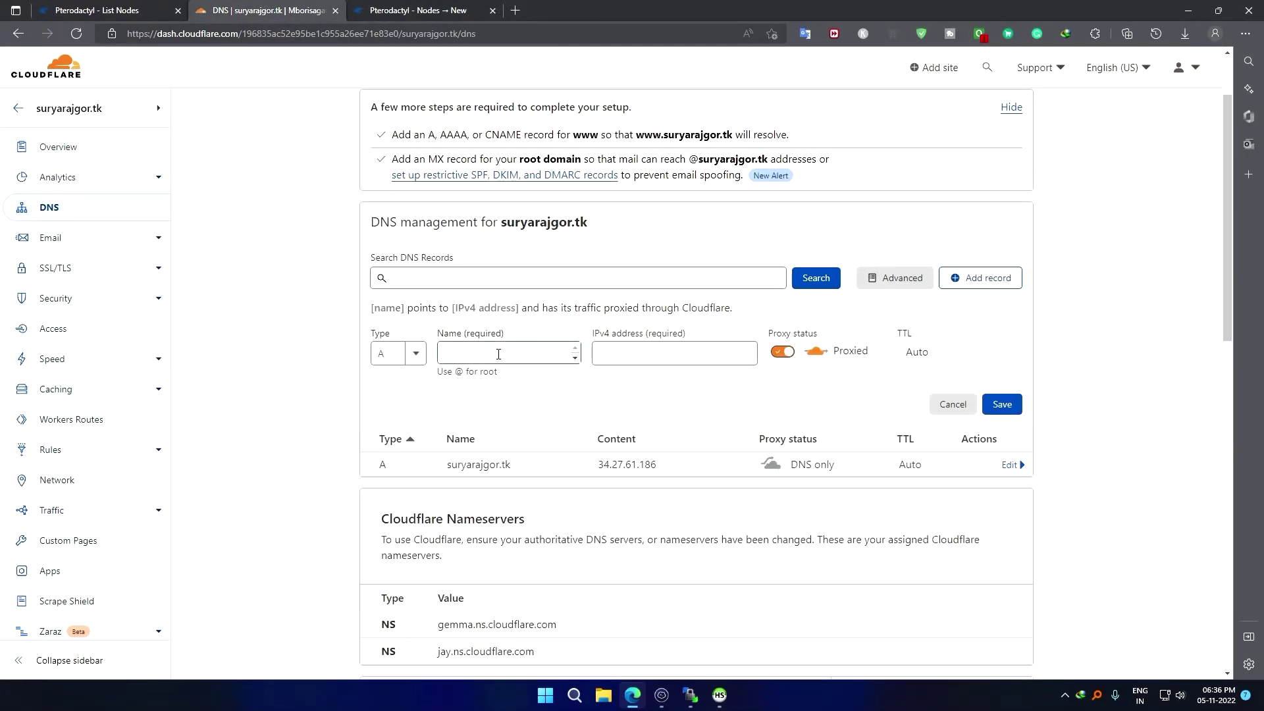
text(node.suryarajgor.com)
drag(467, 351, 567, 351)
key(BackSpace)
key(BackSpace)
click(624, 352)
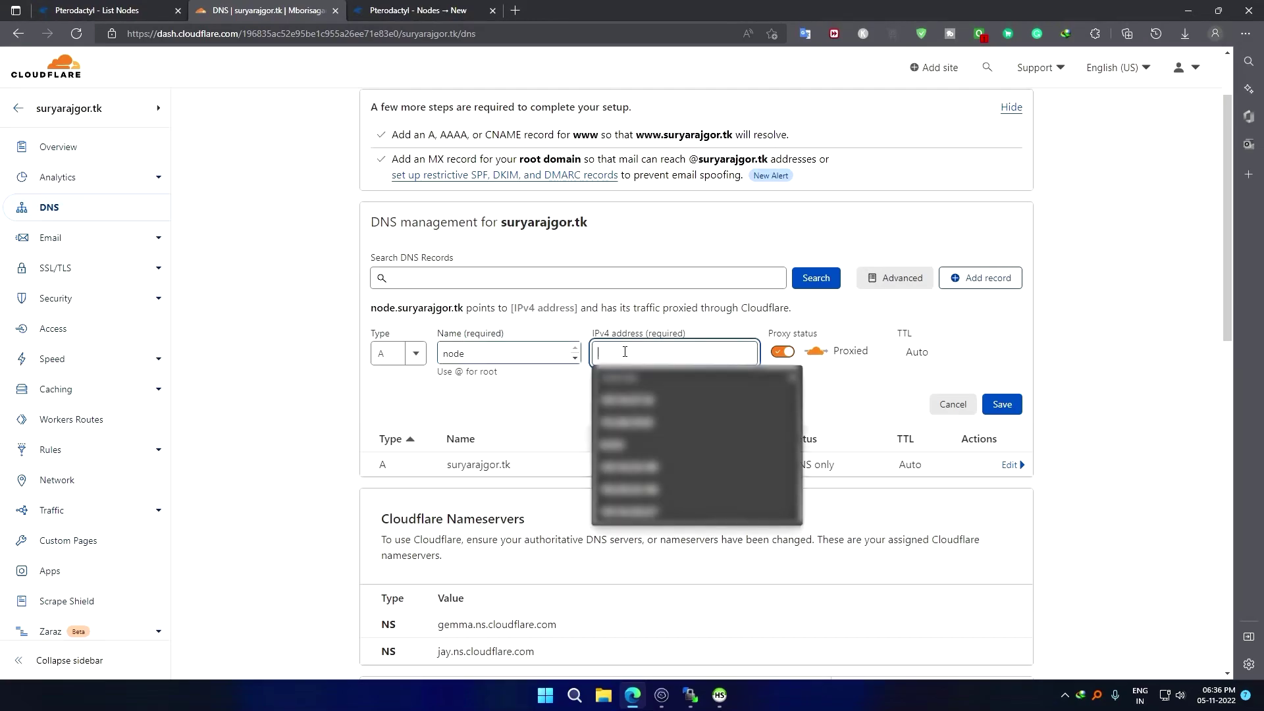
text(34.100.197.14)
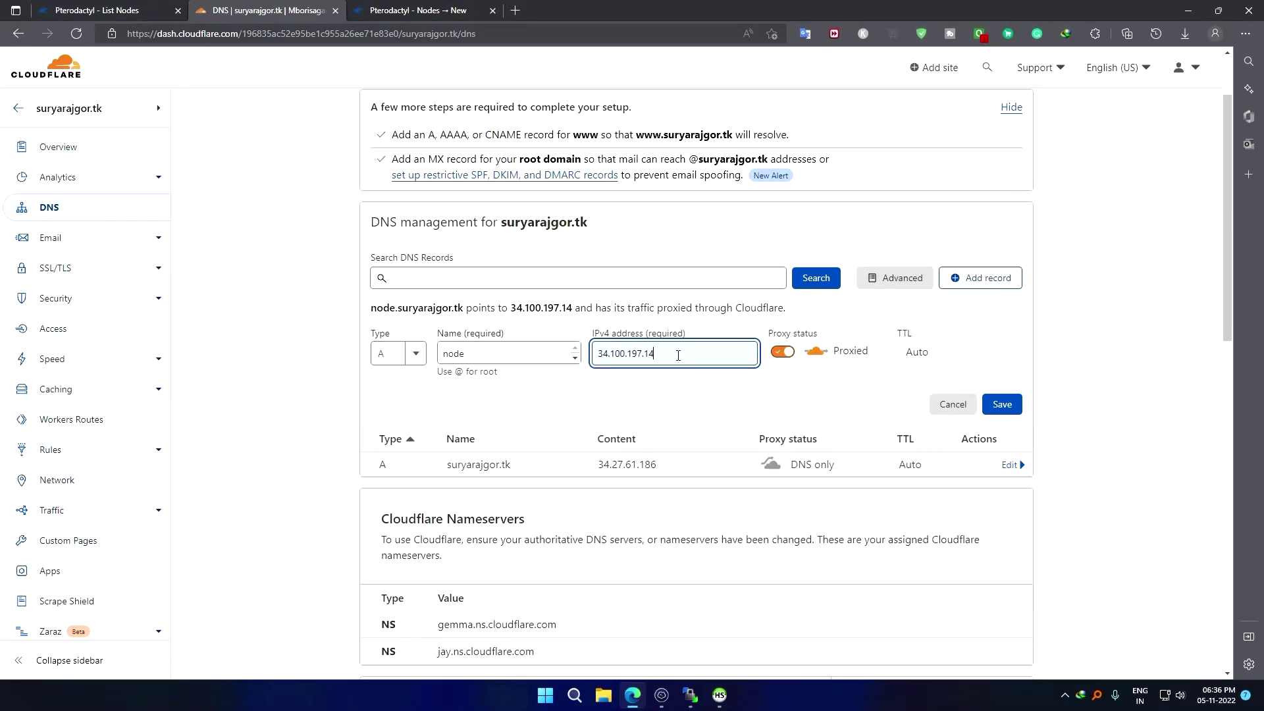
drag(678, 353, 616, 355)
drag(616, 355, 604, 357)
text(27.61.186)
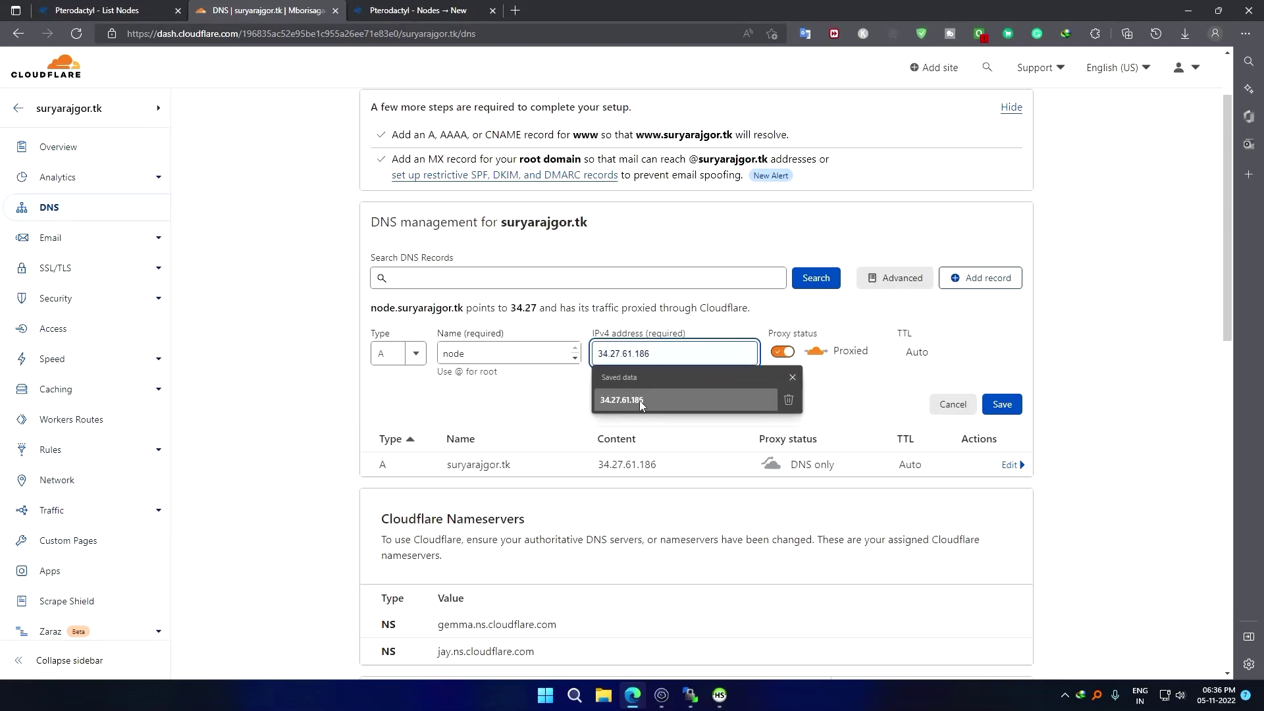
click(636, 399)
click(782, 354)
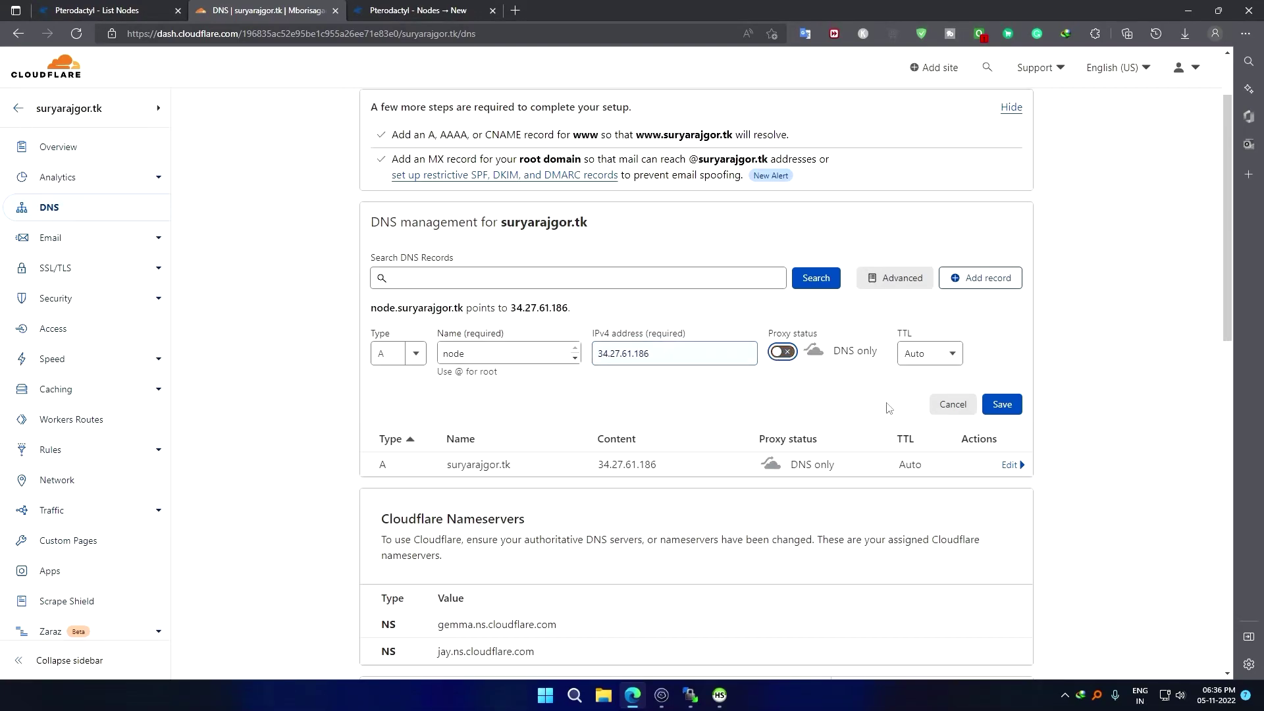
click(1009, 411)
Check the saved node record's name and IP, then return to Pterodactyl.
drag(419, 335, 688, 346)
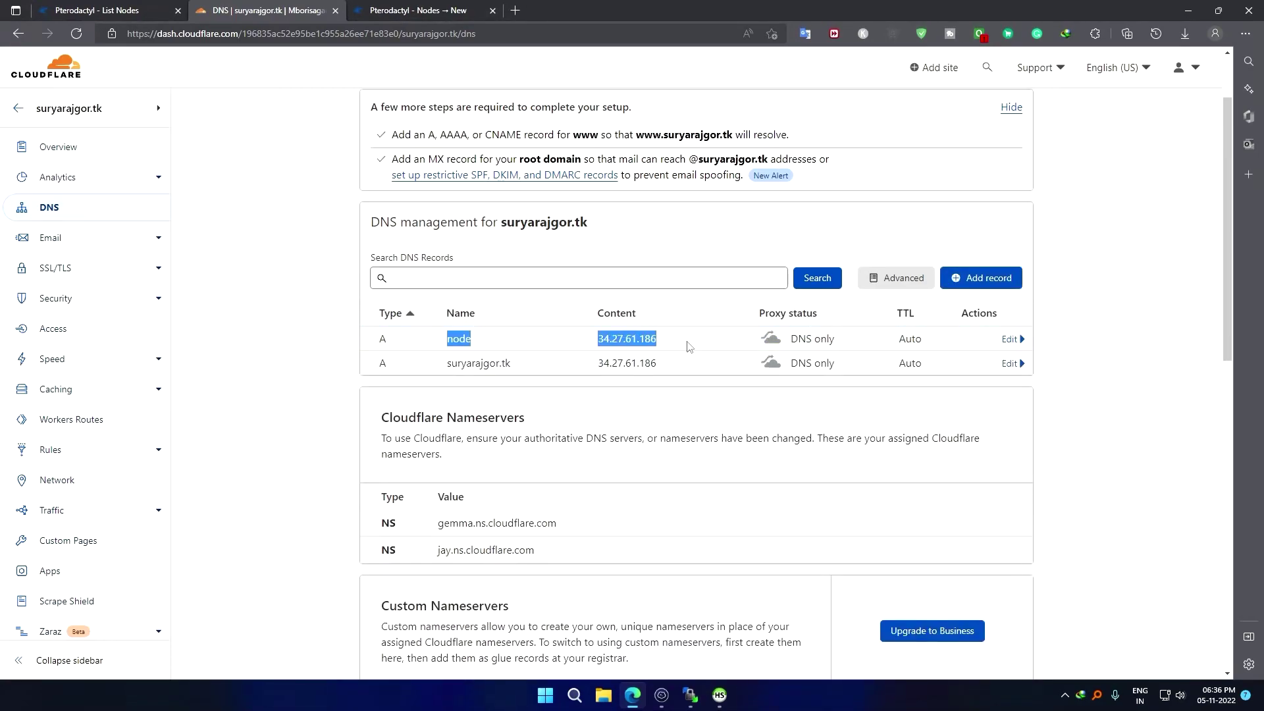
click(704, 421)
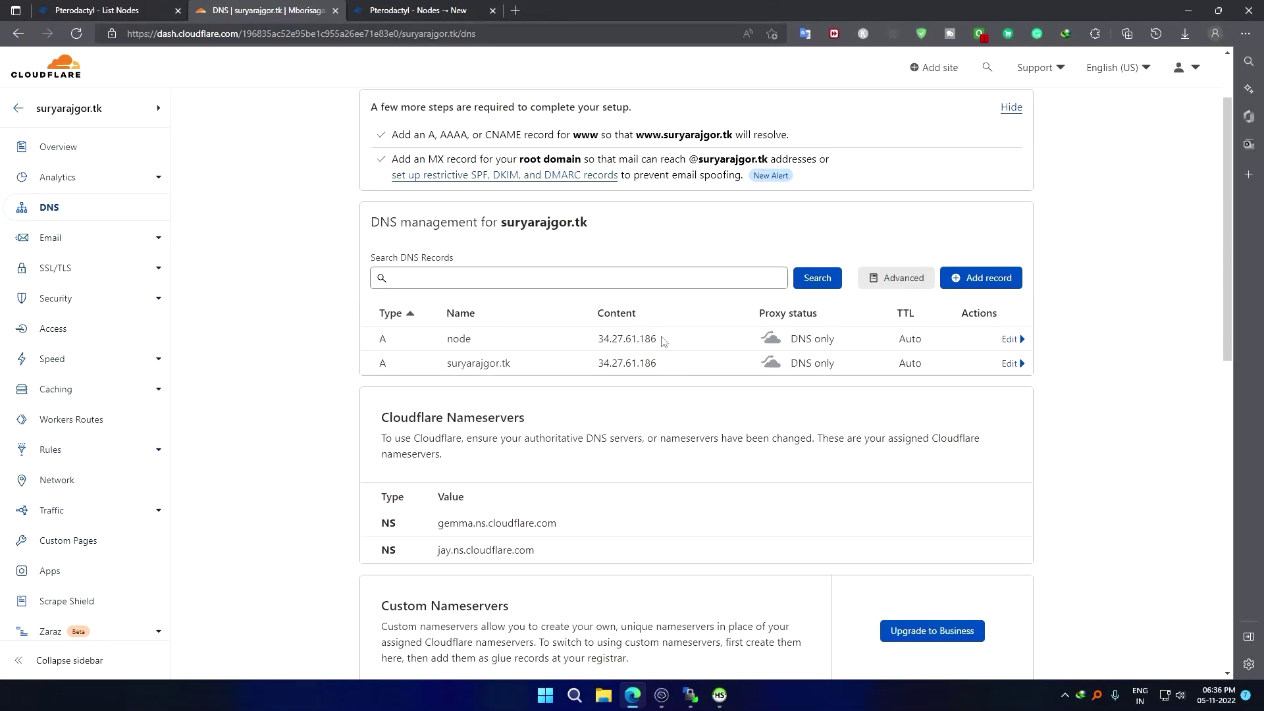
drag(663, 341, 324, 349)
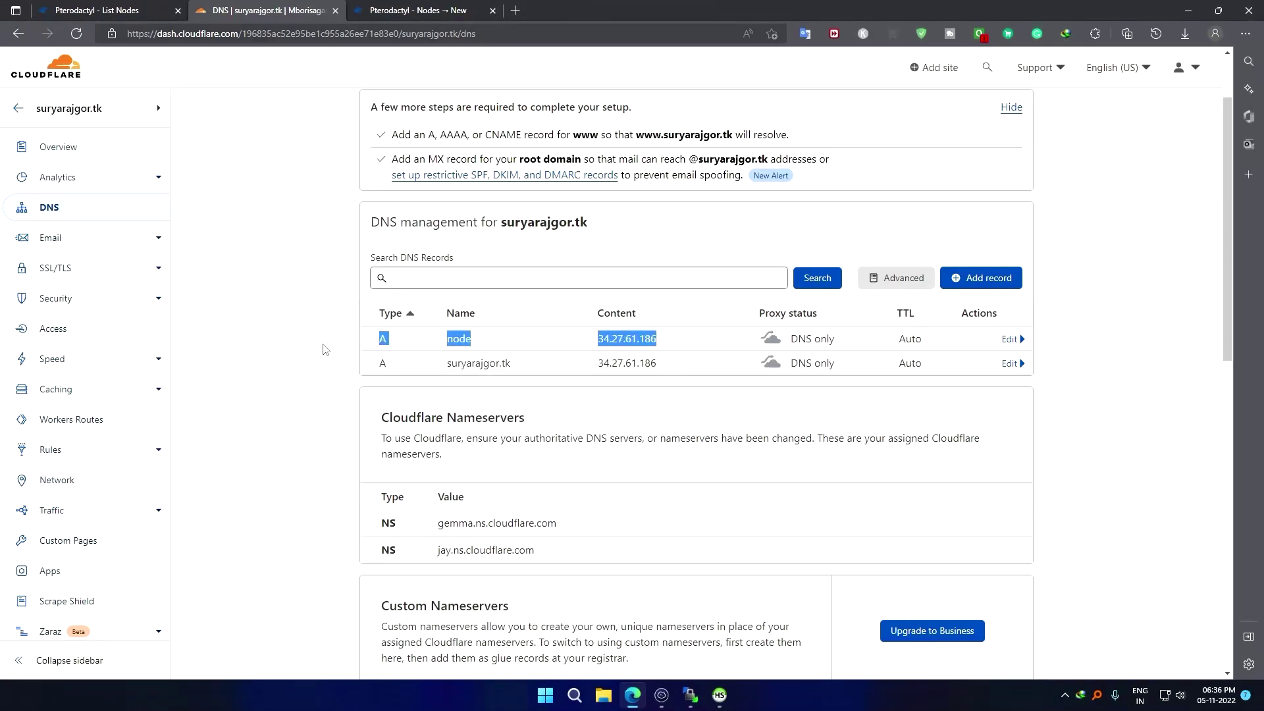
drag(323, 349, 618, 332)
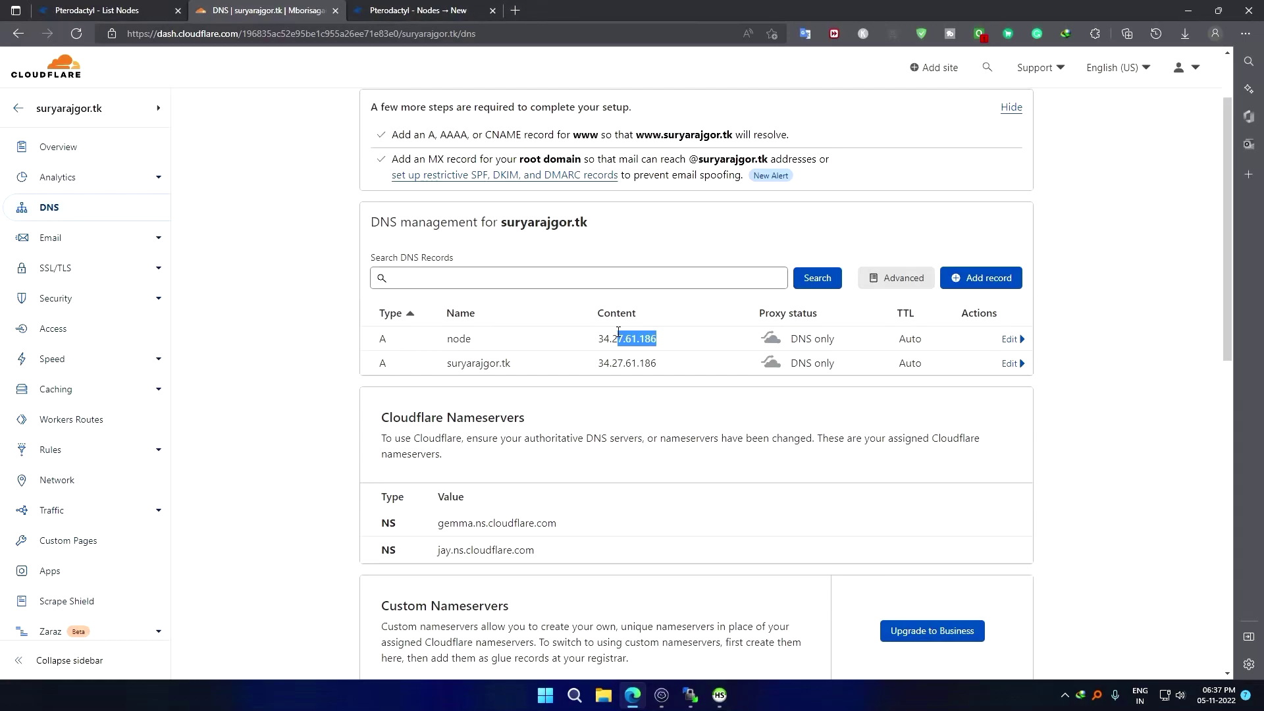
click(418, 10)
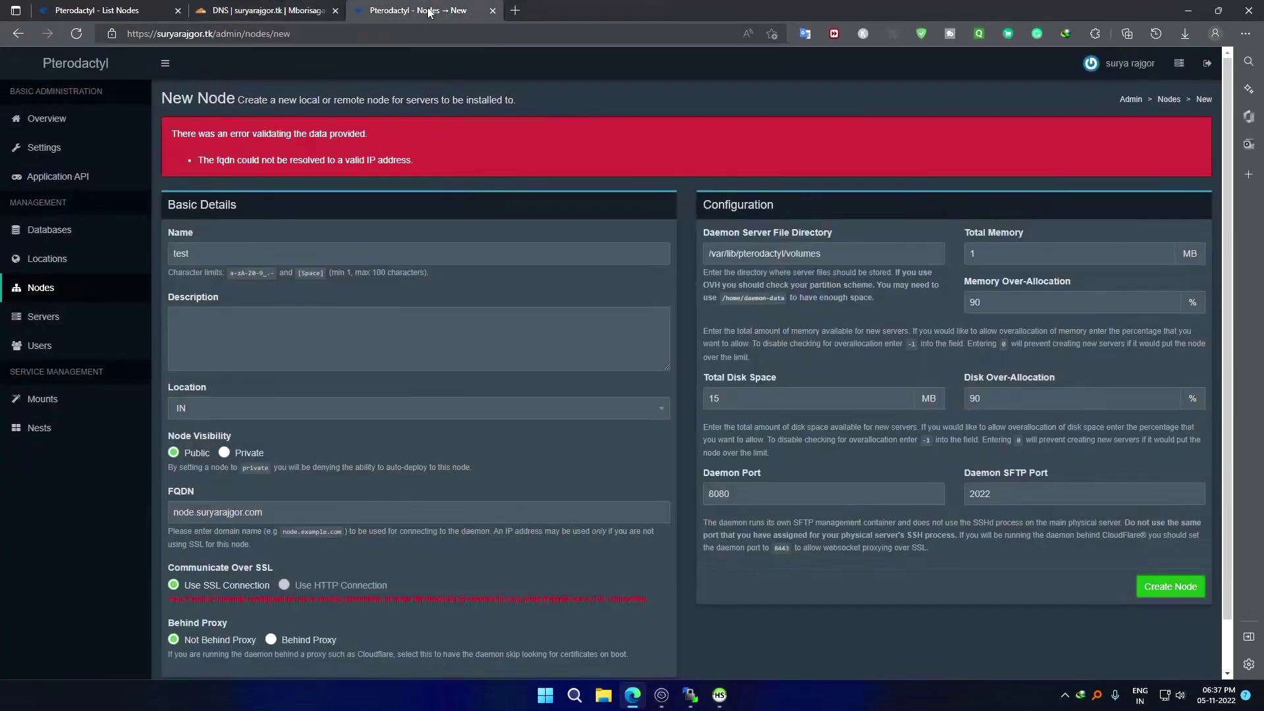
Retry node creation, then request a certificate with 'certbot certonly --nginx -d node.suryarajgor.tk'.
click(1171, 532)
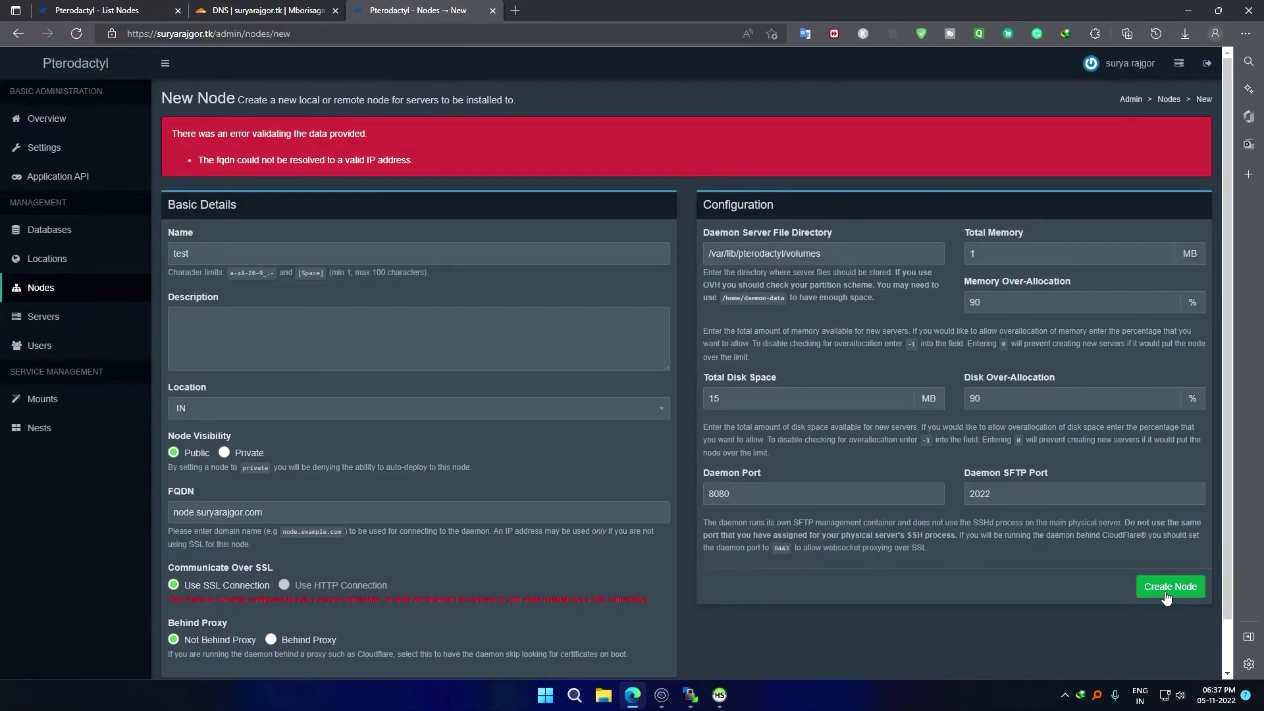
click(1170, 586)
key(alt+Tab)
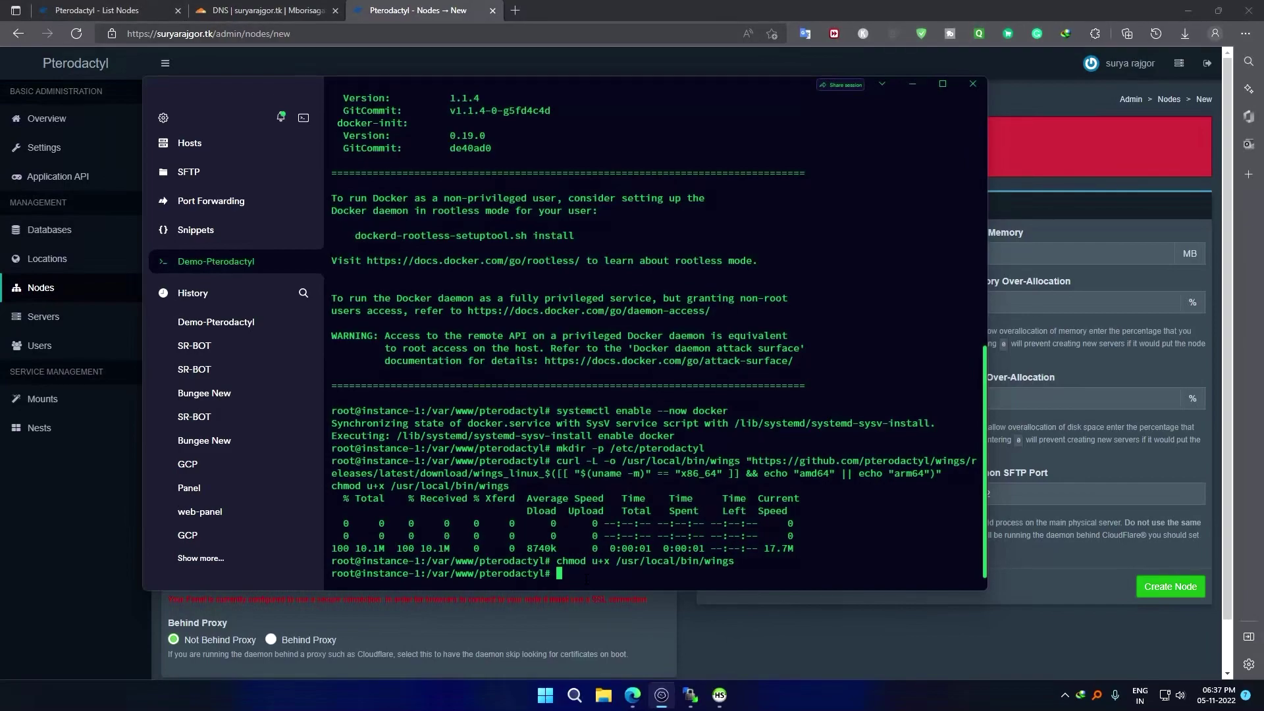
text(cert)
text(bot )
text(cert)
text(only --ng)
text(inx)
text( -d )
text(node.suryarajgor.tk)
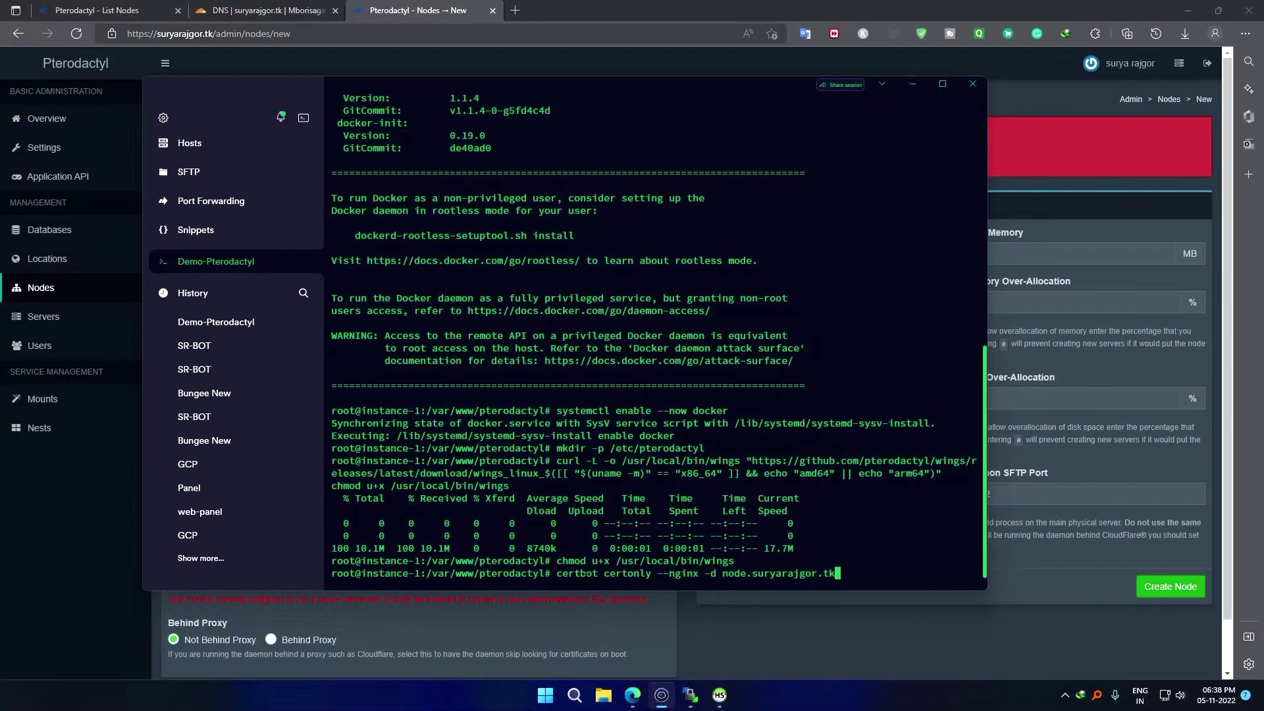
key(Return)
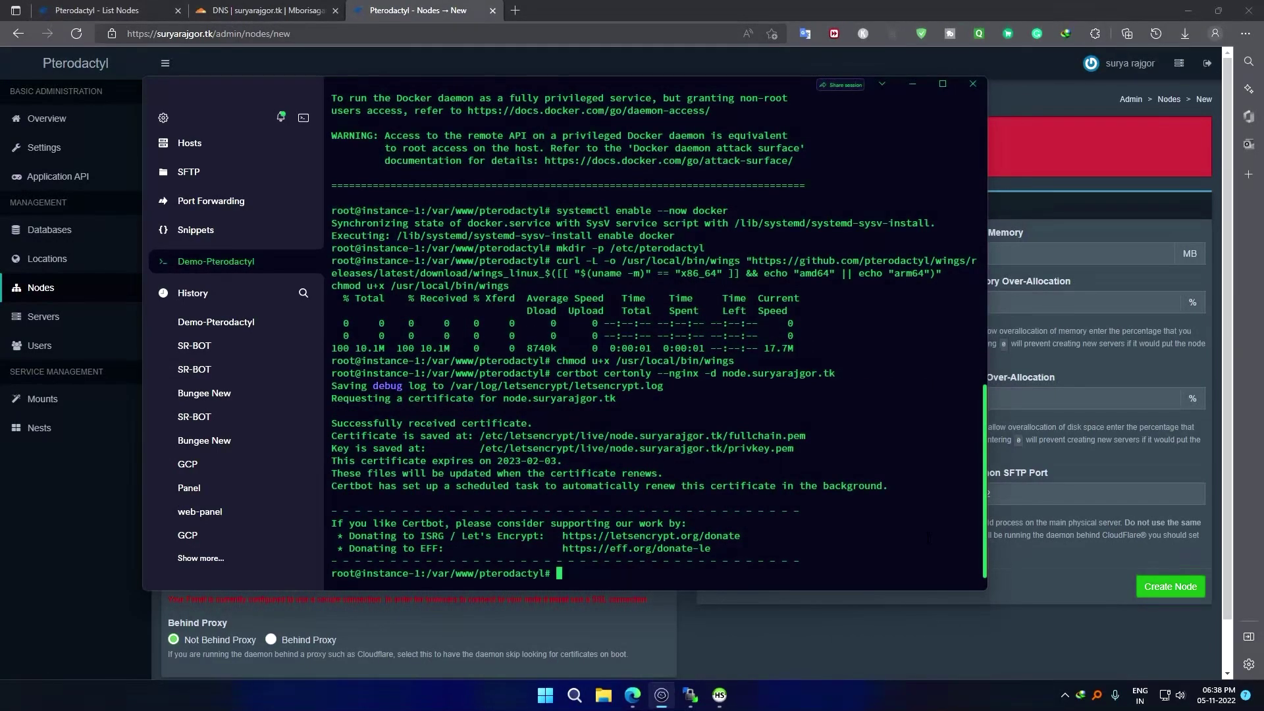
click(1122, 639)
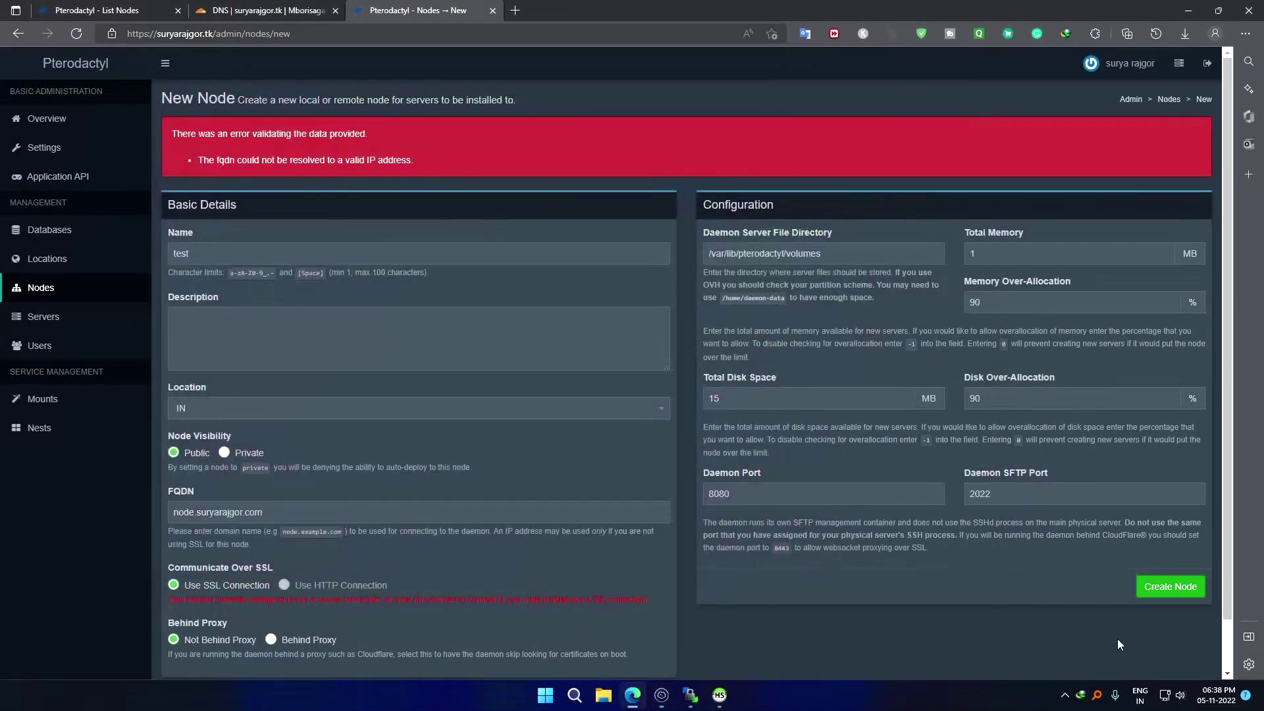
Retry submitting the new node form, then compare it against the Cloudflare DNS records.
click(1178, 589)
click(1178, 588)
click(242, 8)
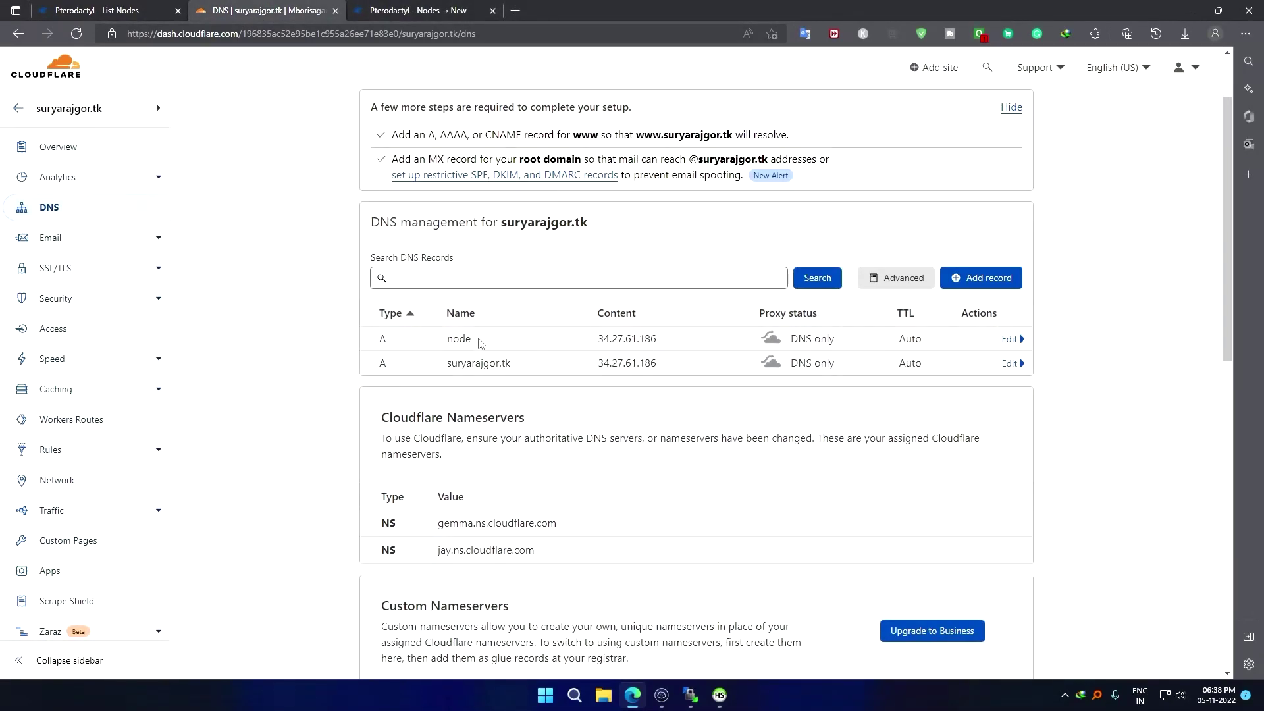
click(408, 10)
Correct the FQDN ending from .com to .tk (node.suryarajgor.tk) and create node test.
click(284, 503)
key(BackSpace)
key(BackSpace)
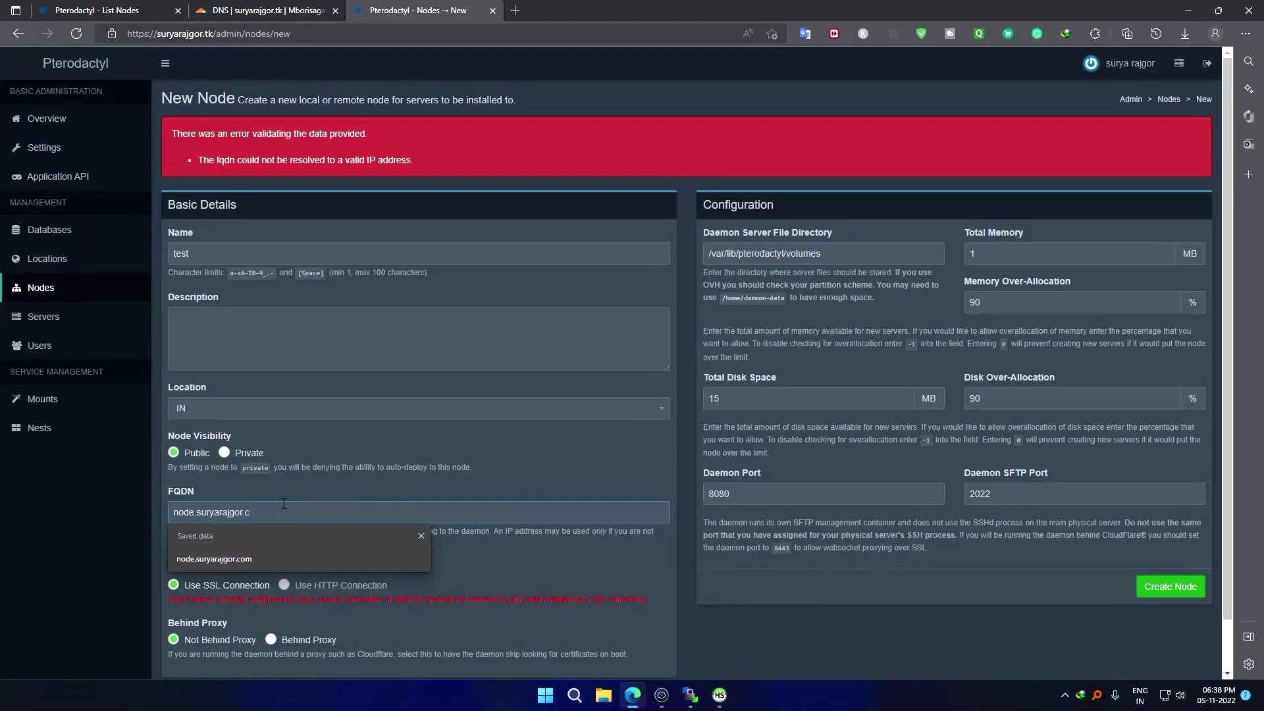
text(tk)
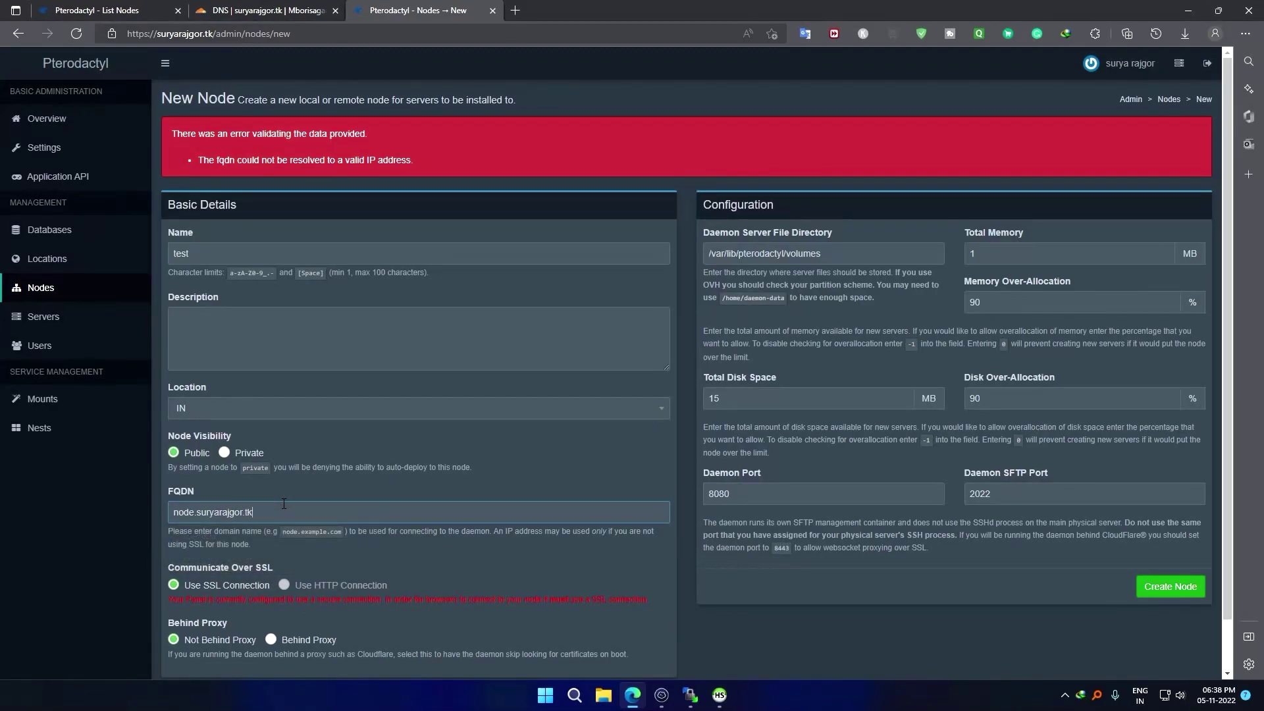
click(1170, 586)
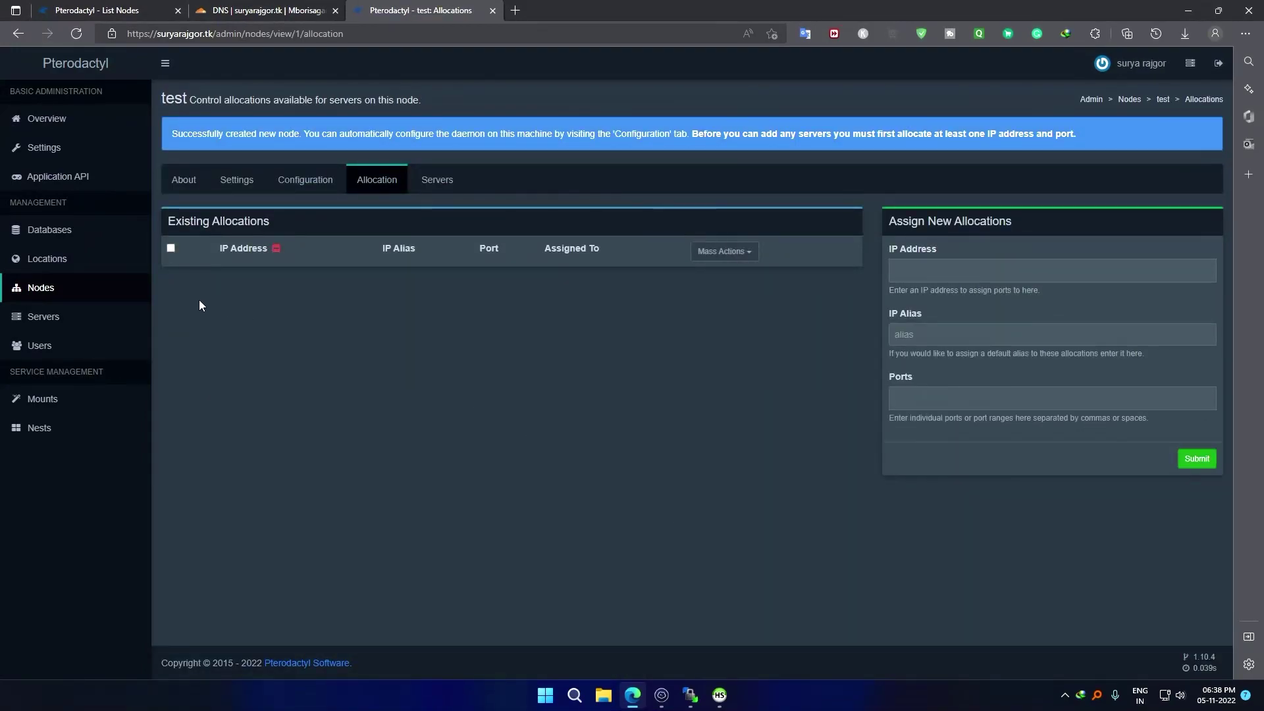
Look up the node record's IP 34.27.61.186 in Cloudflare DNS, then bring WinSCP forward.
click(910, 268)
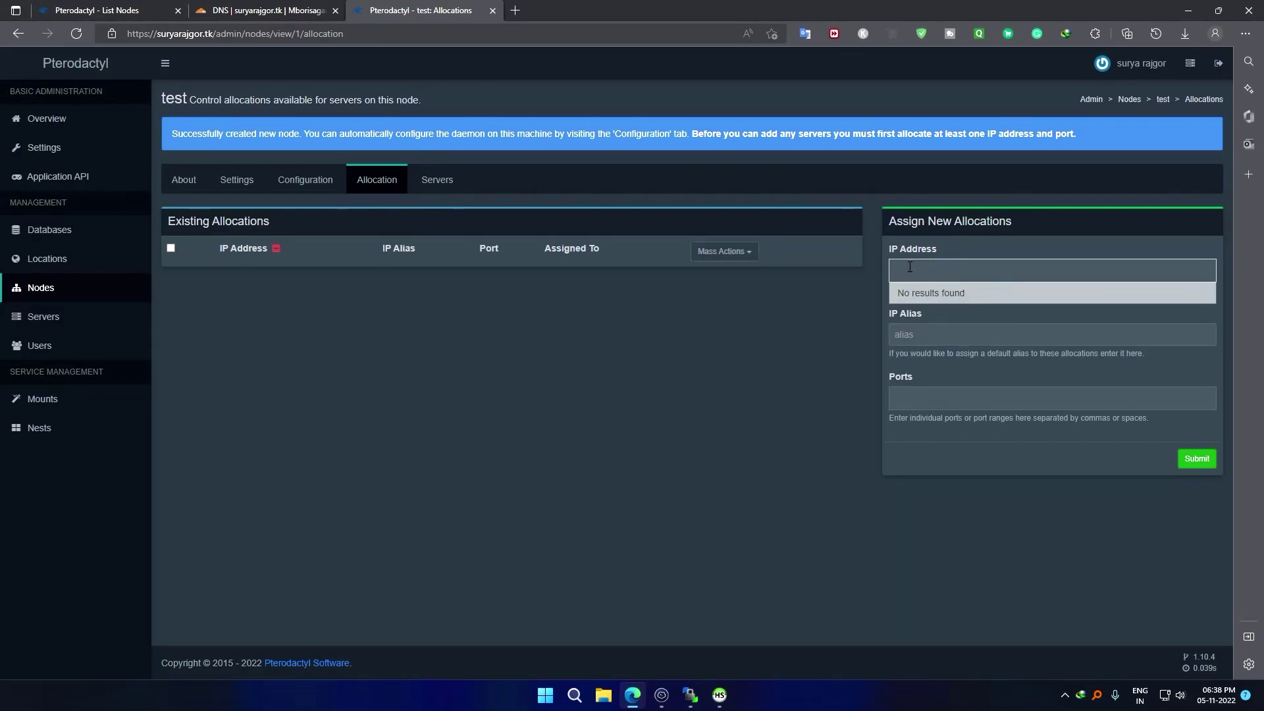
click(274, 13)
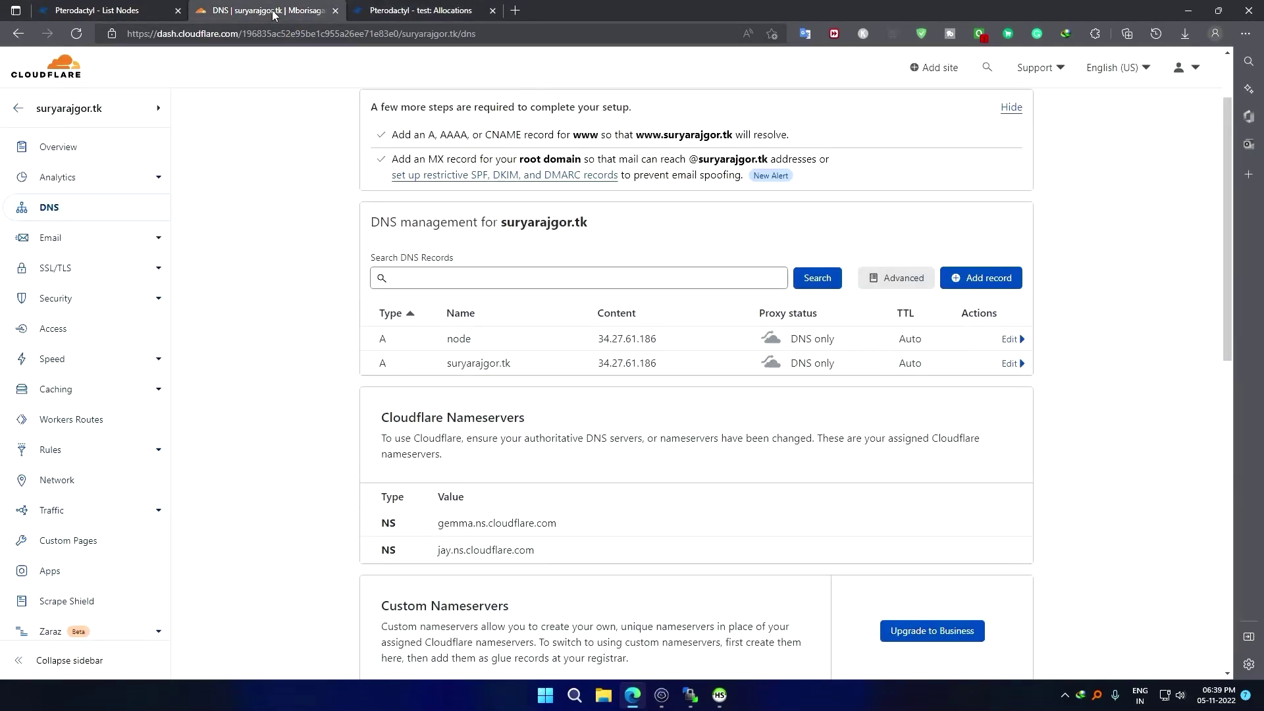
drag(588, 340, 726, 347)
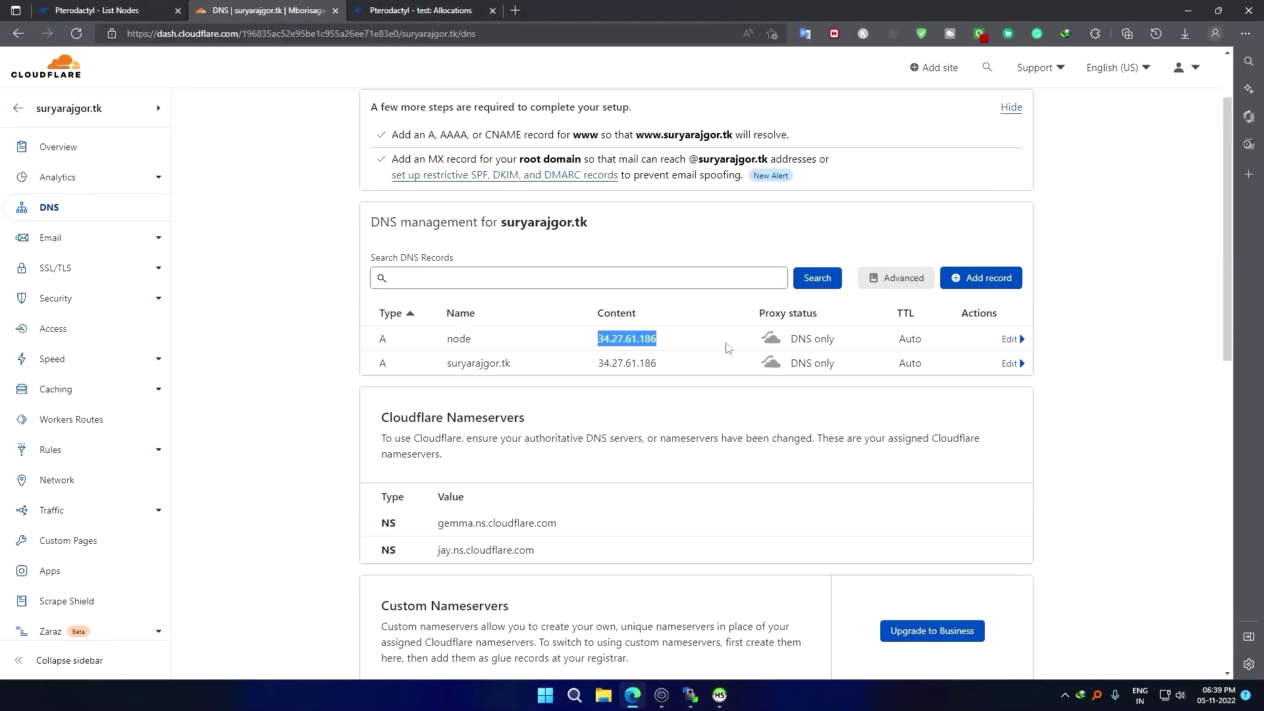
click(690, 695)
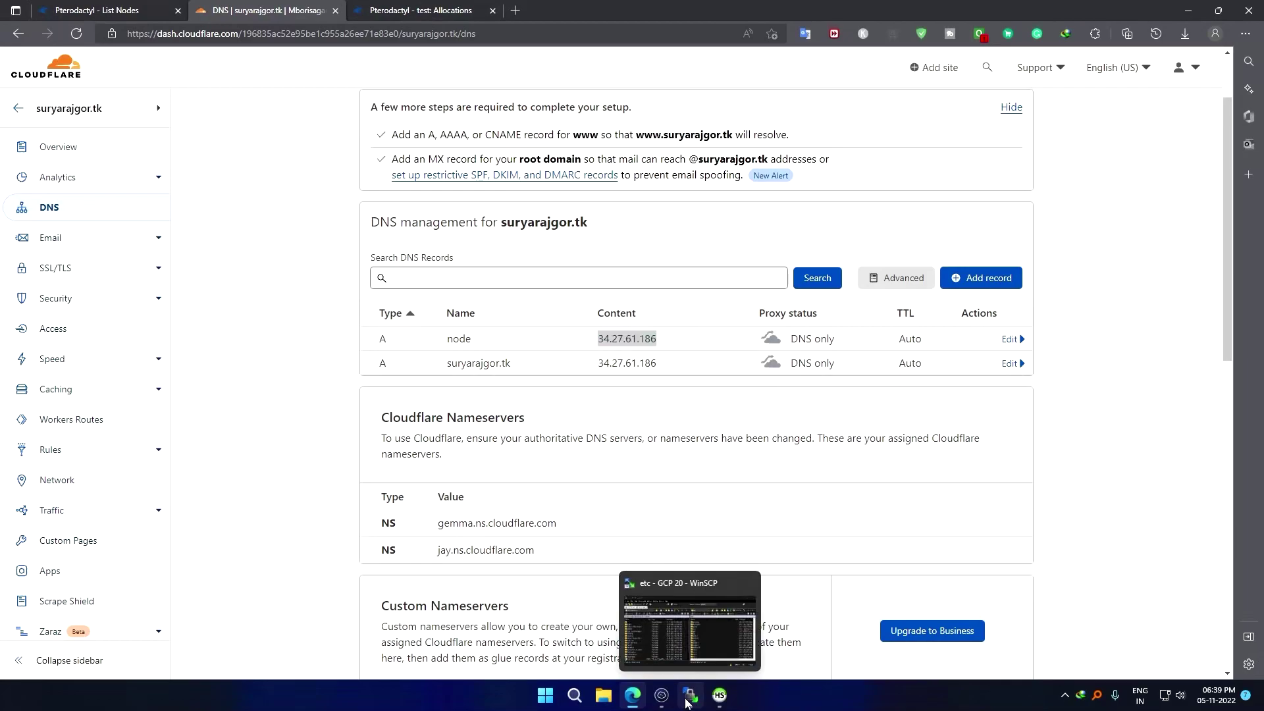
click(663, 699)
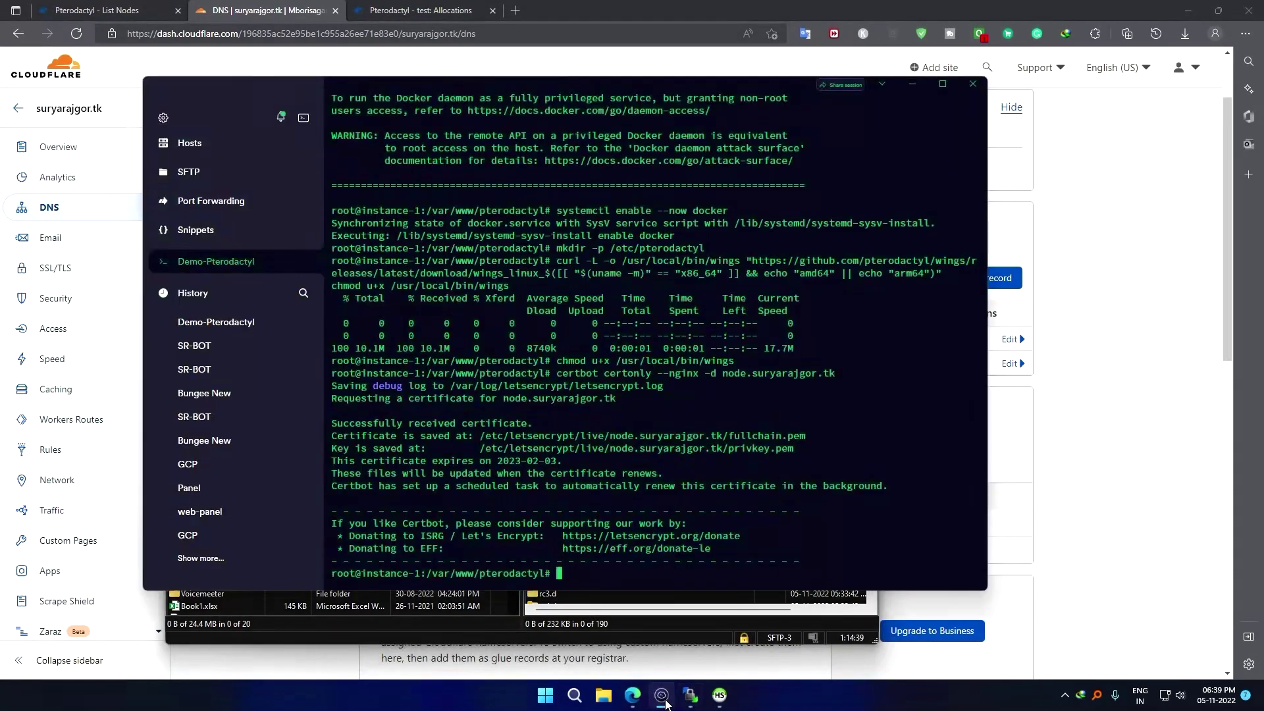
click(664, 699)
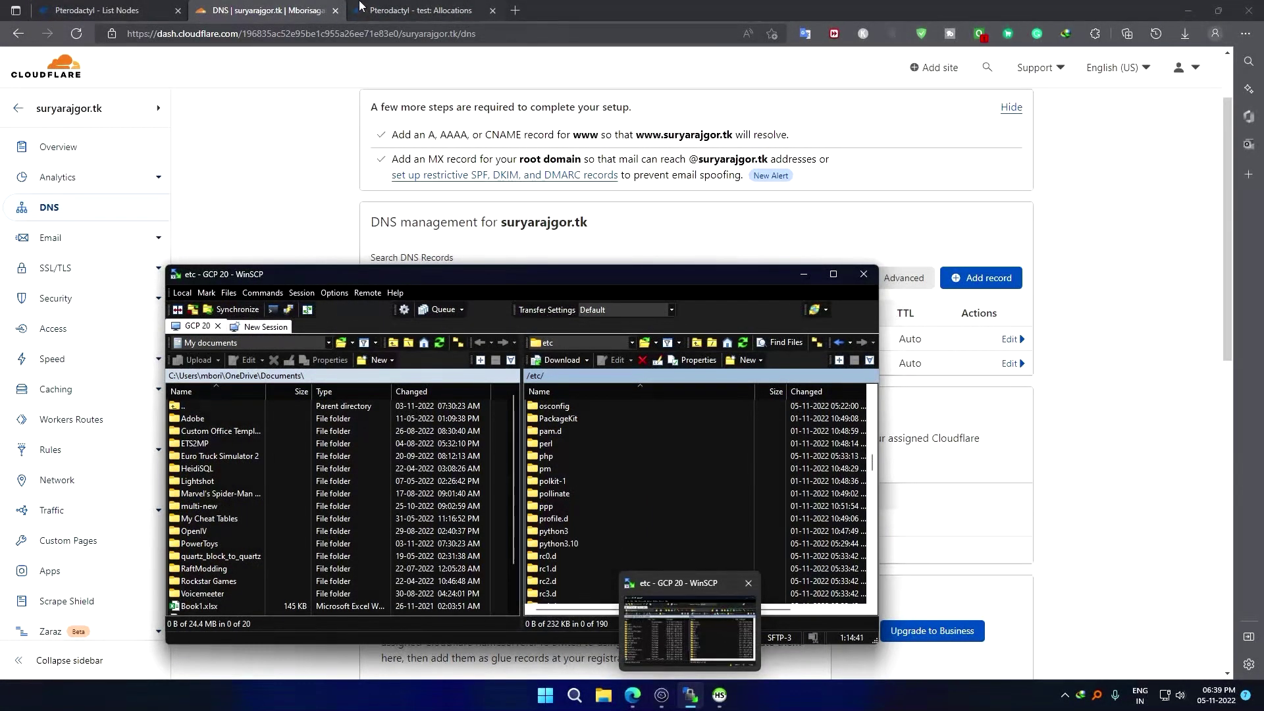
Return to the 'Pterodactyl - test: Allocations' page in the browser.
click(461, 12)
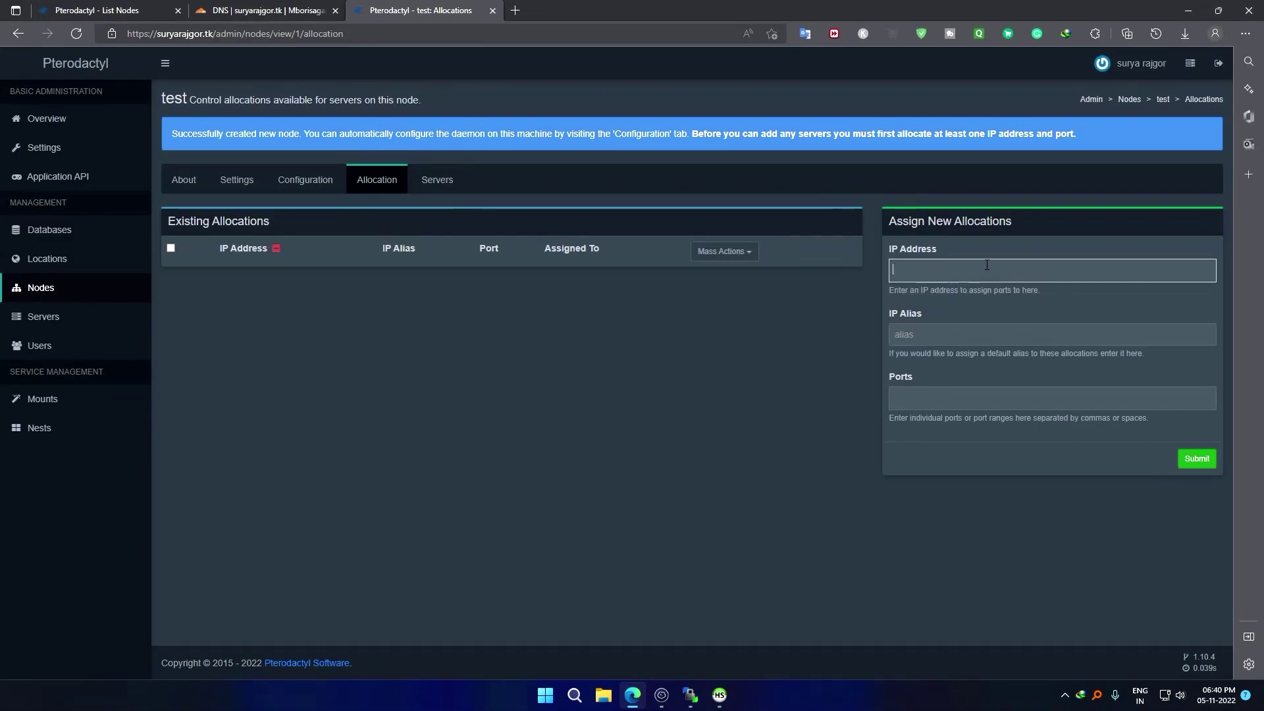
Set the allocation IP to 10.128.0.3 with alias suryarajgor.tk.
text(10.128.0.3)
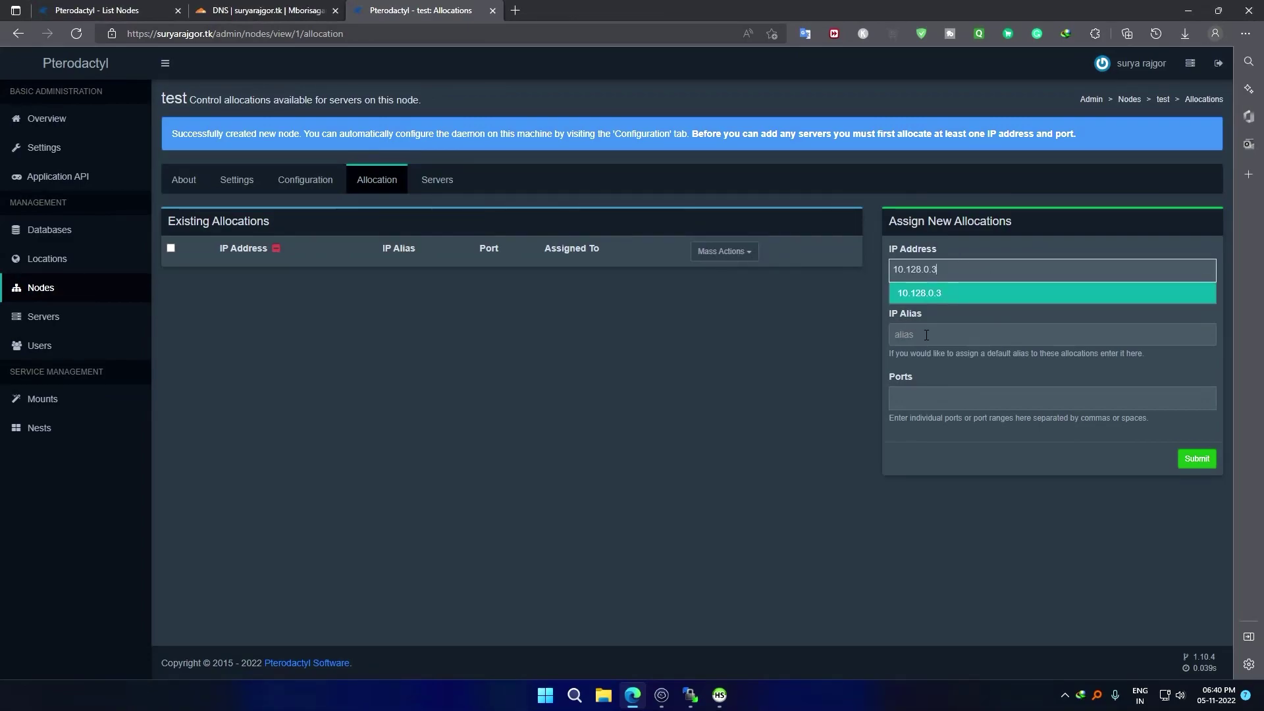
click(926, 335)
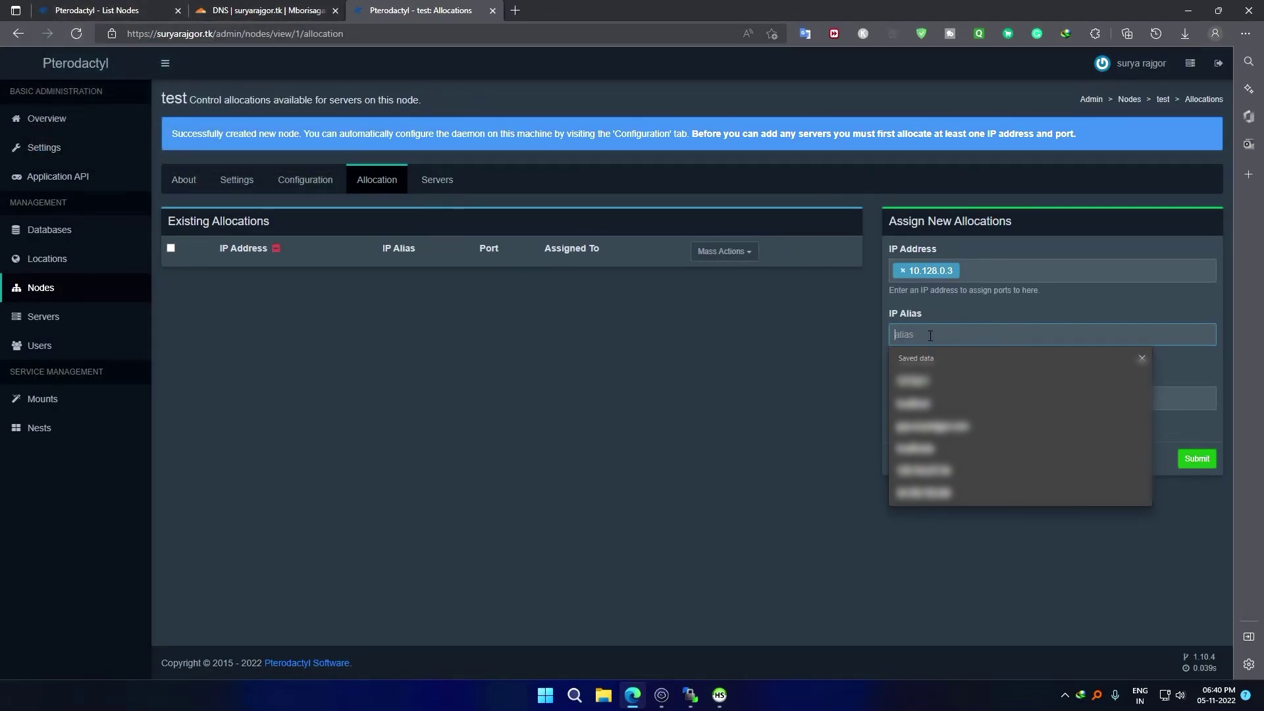
text(suryarajgor.tk)
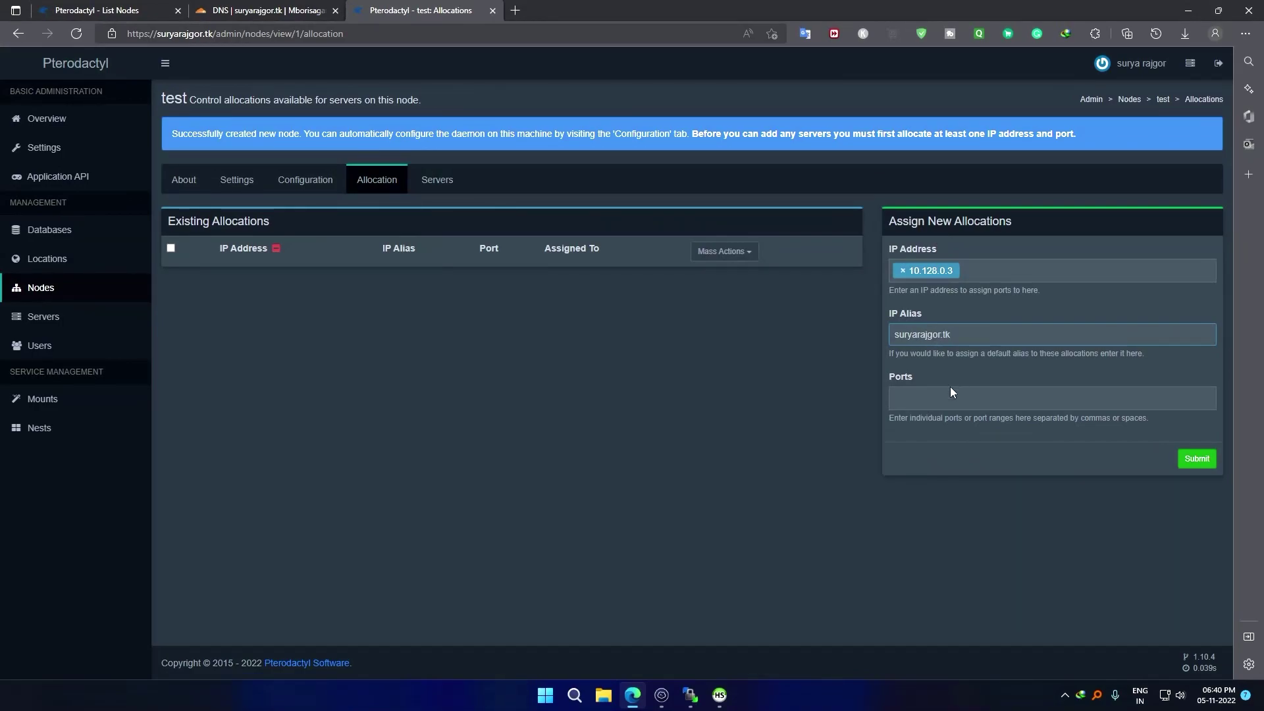
click(943, 399)
text(2)
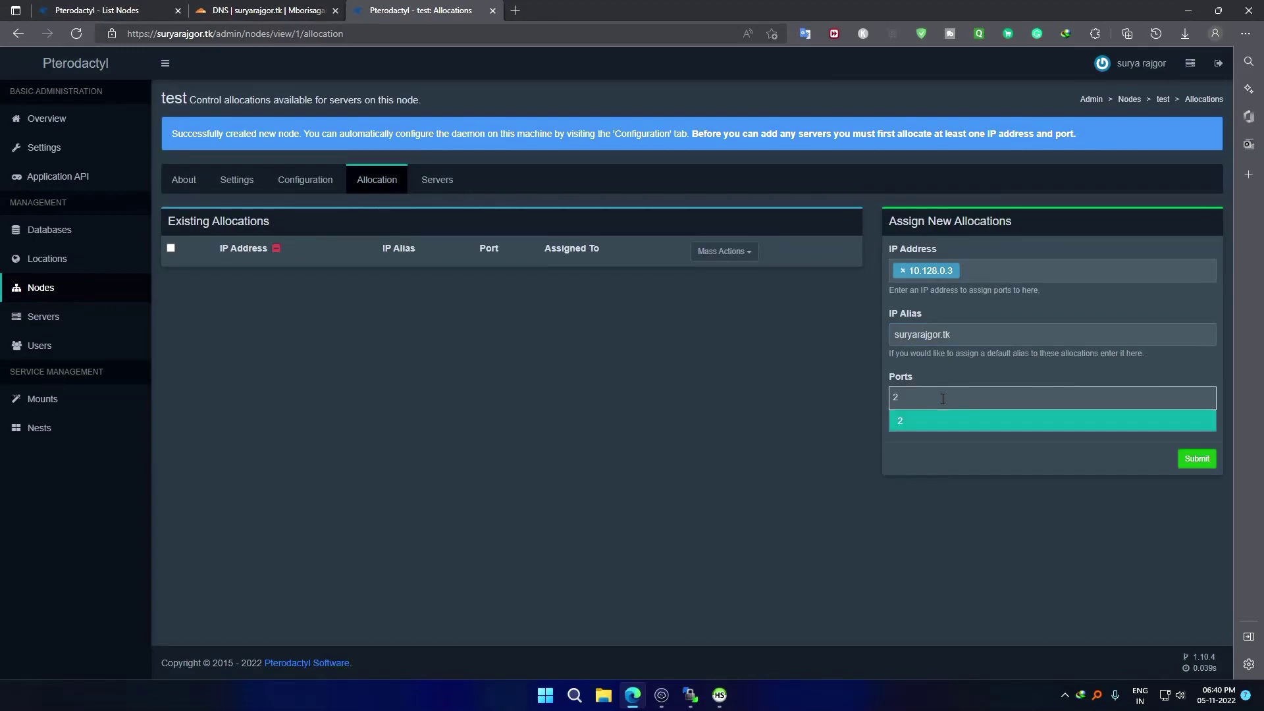
text(5565)
text(36++)
key(BackSpace)
key(BackSpace)
text(65)
key(BackSpace)
text(2)
text(5)
key(End)
click(1202, 460)
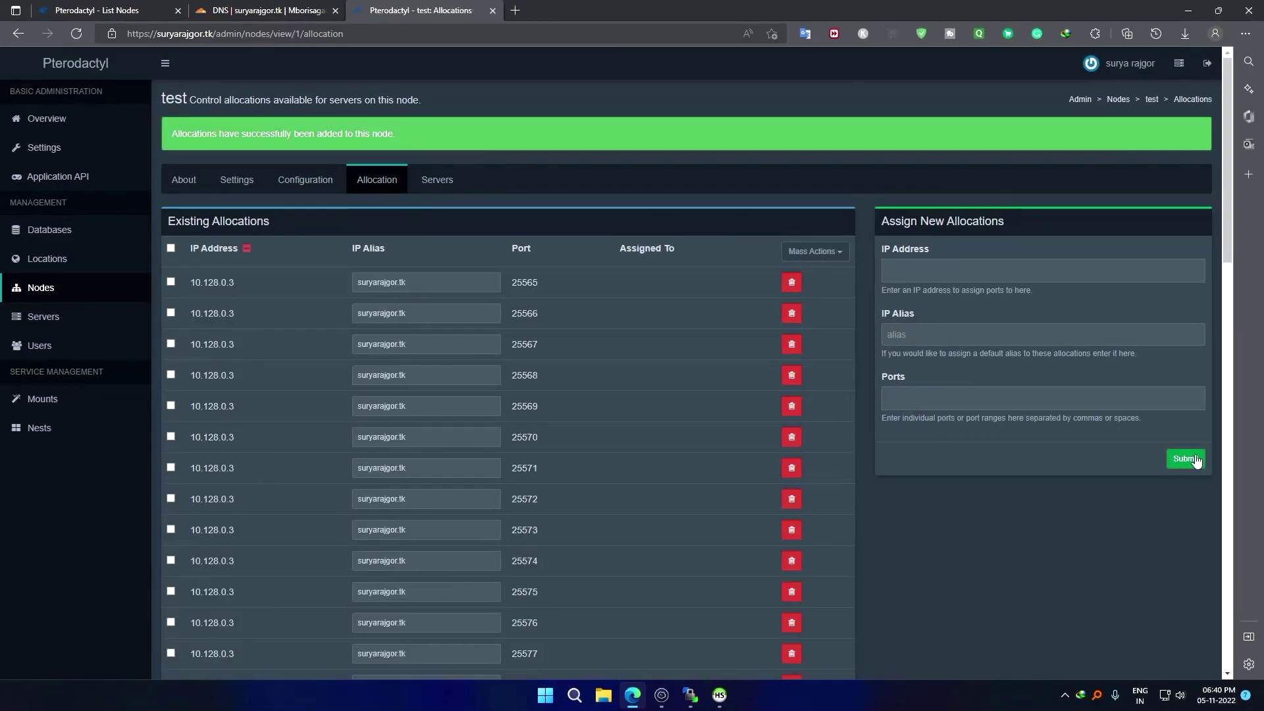
click(296, 181)
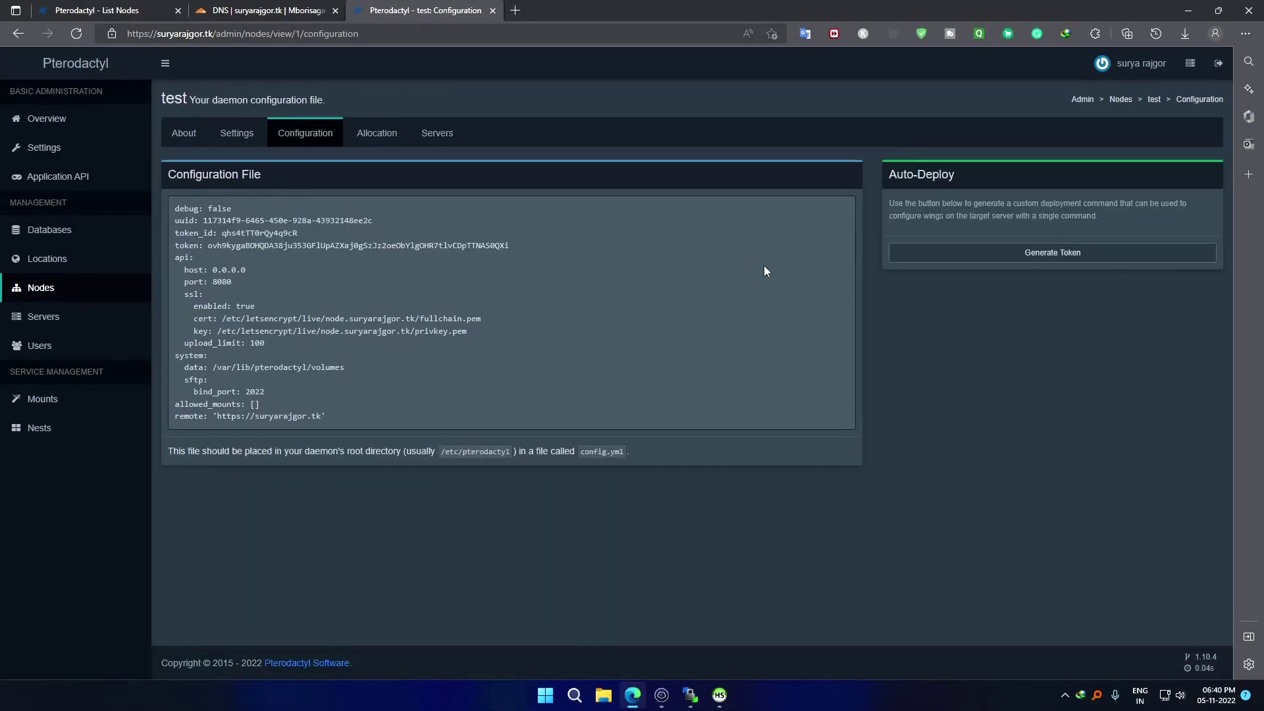
Generate an auto-deploy token for node test and select its wings configure command.
click(1046, 256)
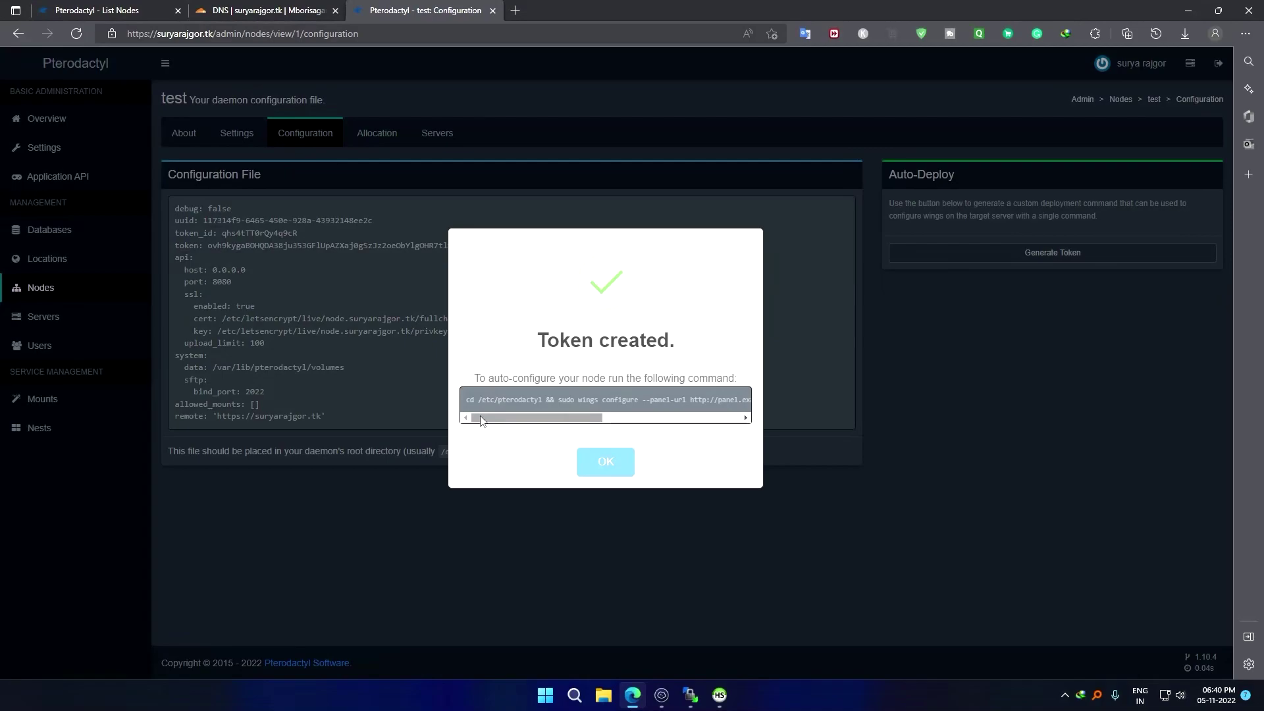
drag(469, 399, 762, 409)
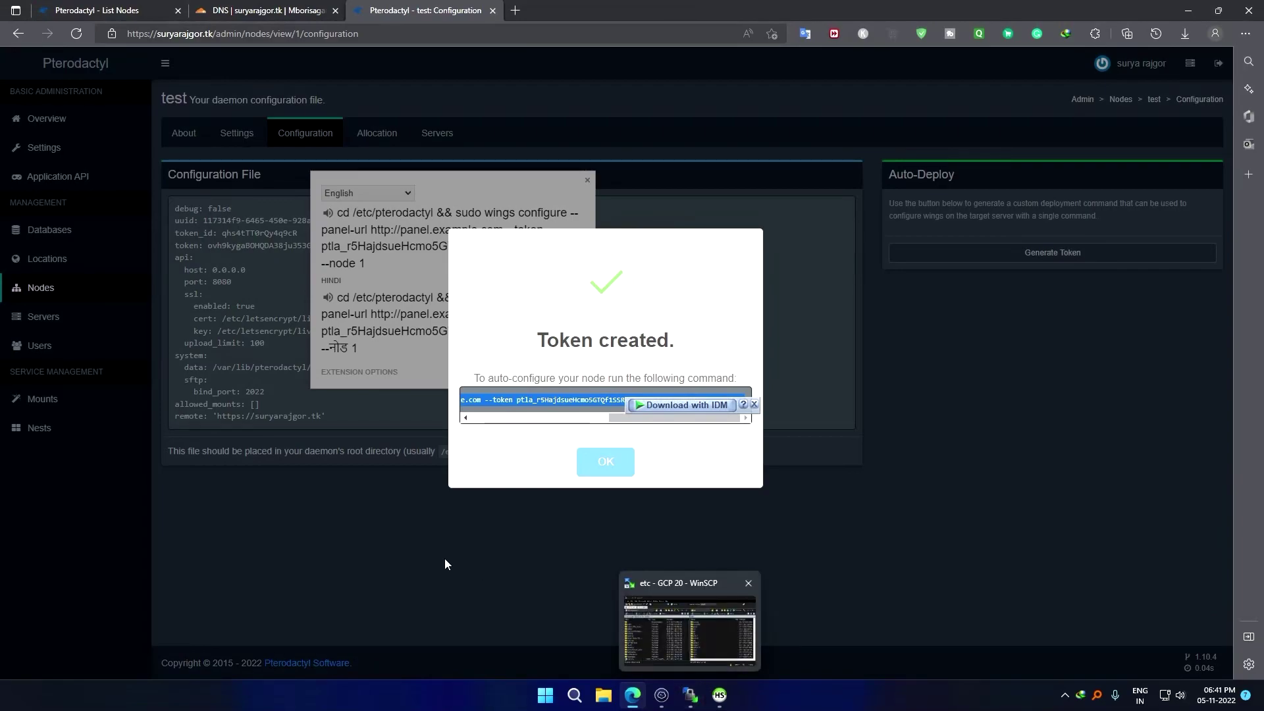
click(489, 443)
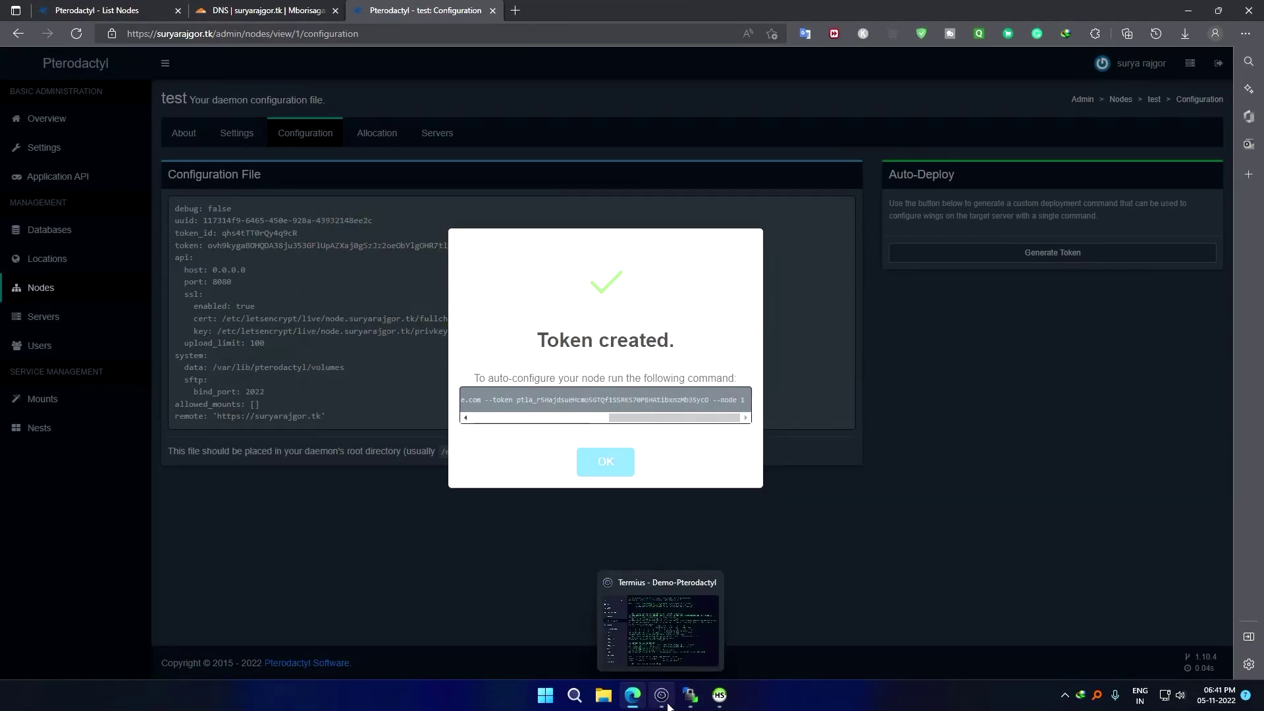
mouse_move(661, 695)
click(666, 702)
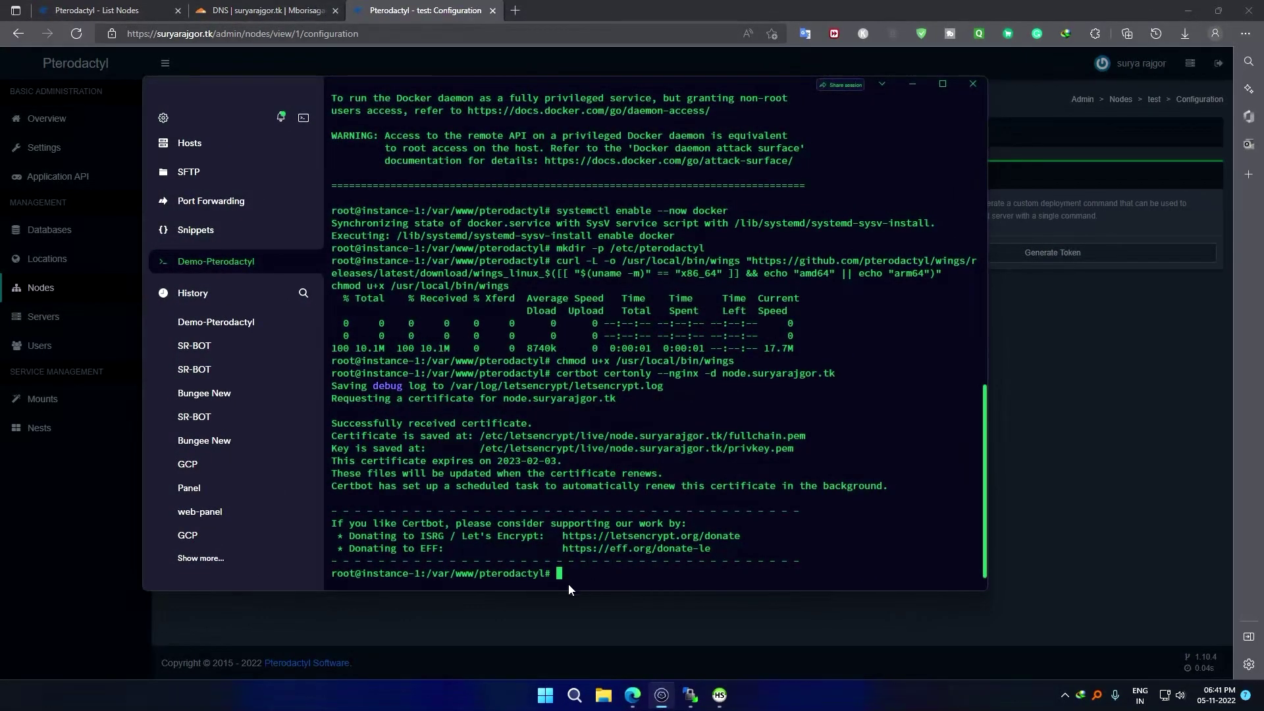
Paste and run the wings configure command, which fails with 'no such host' for panel.example.com.
key(ctrl+v)
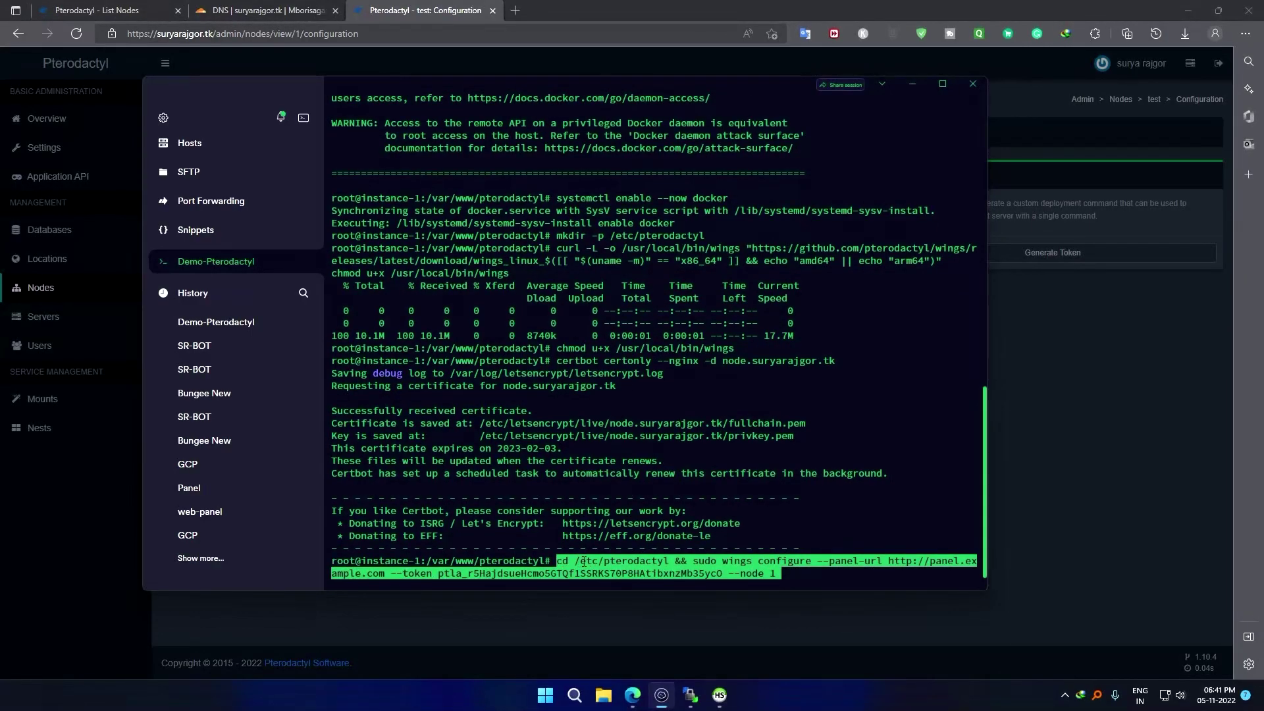
drag(573, 561, 781, 561)
click(790, 564)
key(Return)
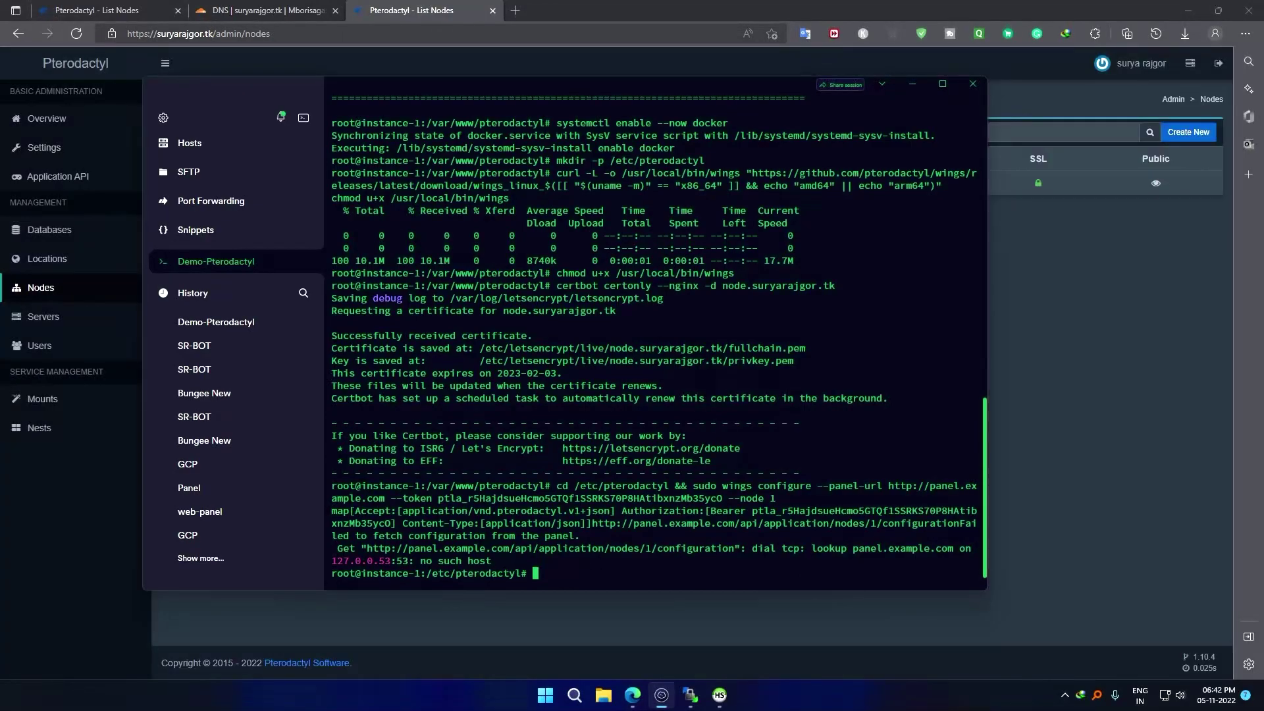
drag(331, 560, 509, 561)
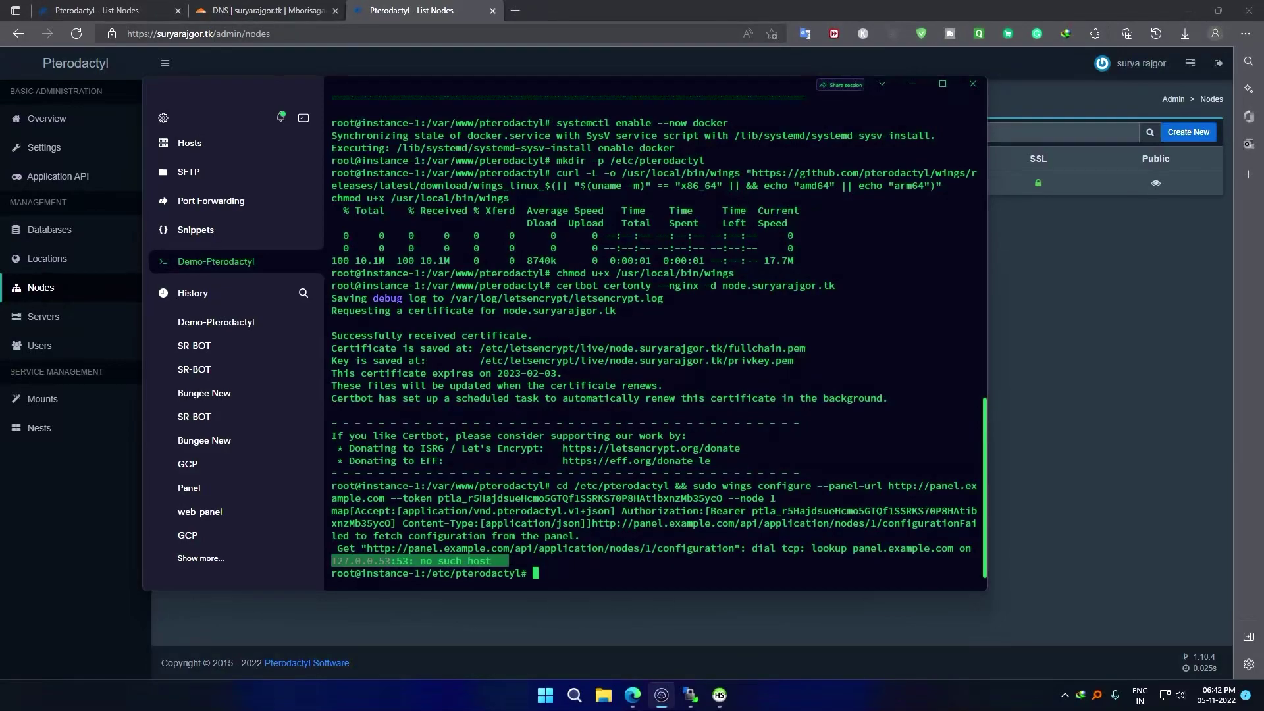
In WinSCP, browse from root into /var/www/pterodactyl, then return to the terminal.
click(690, 694)
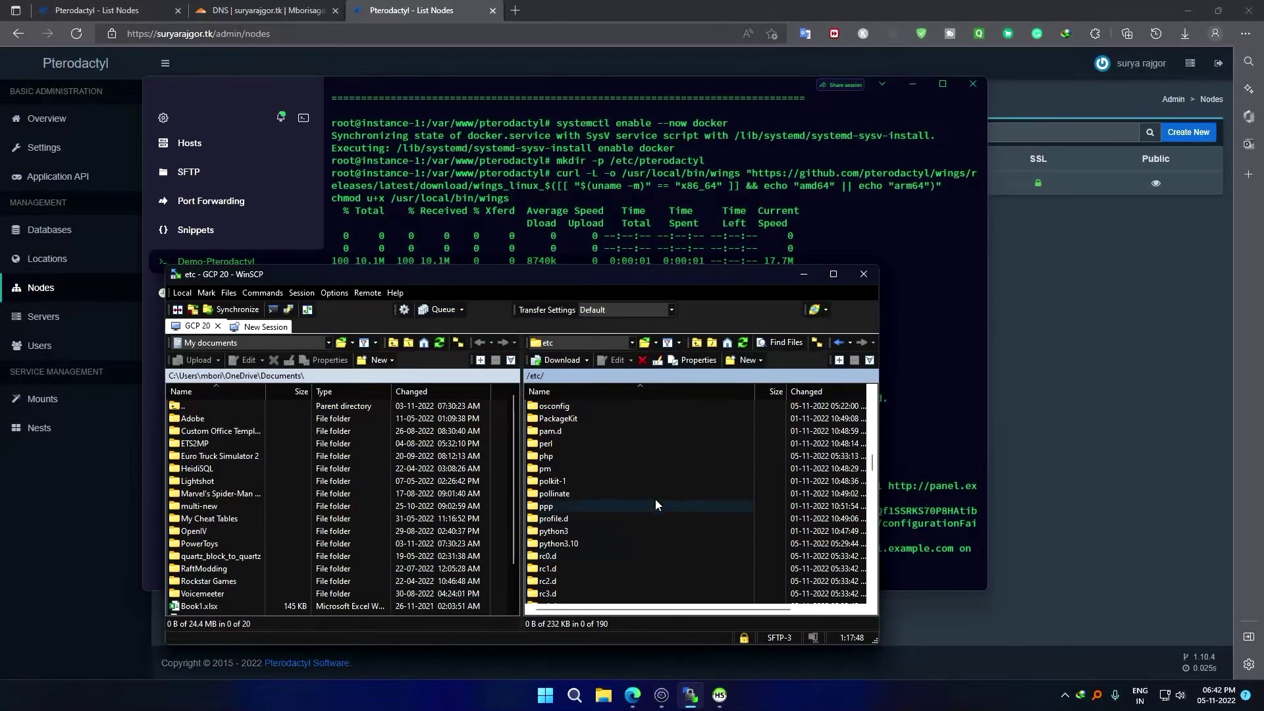
scroll(588, 463, up, 2)
scroll(588, 463, up, 1)
scroll(588, 463, up, 1)
scroll(588, 466, up, 10)
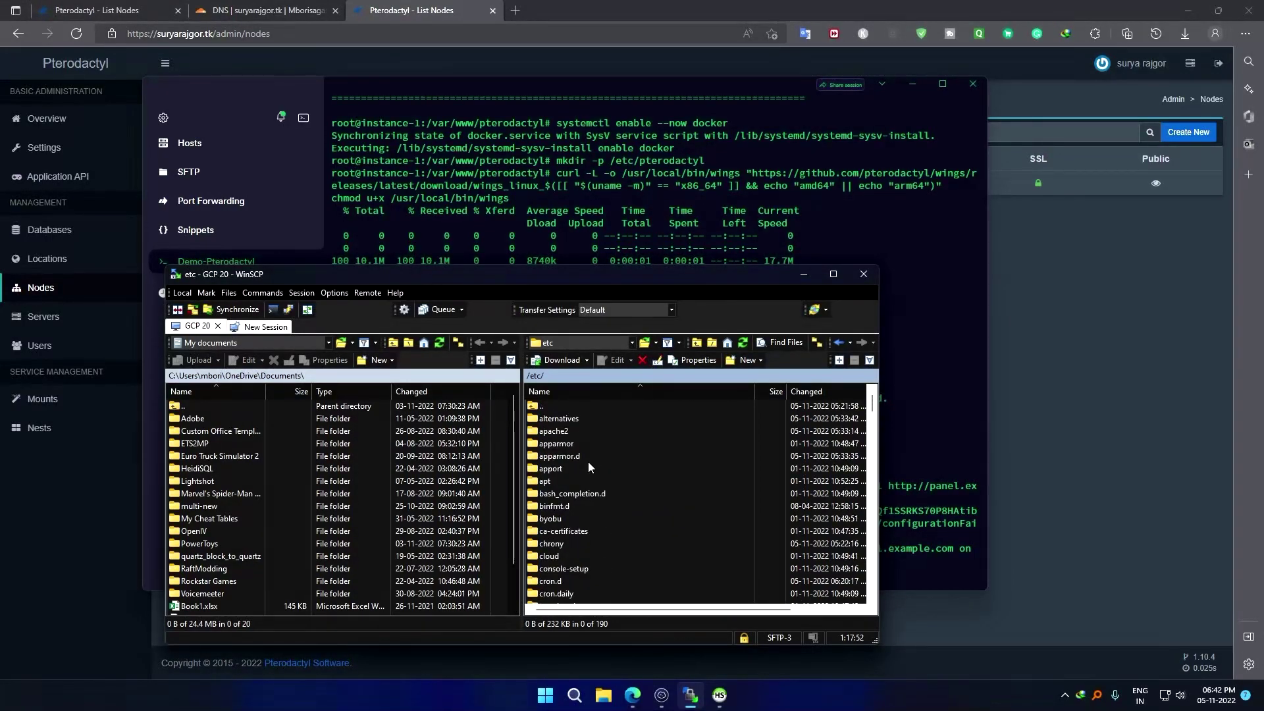
double_click(552, 405)
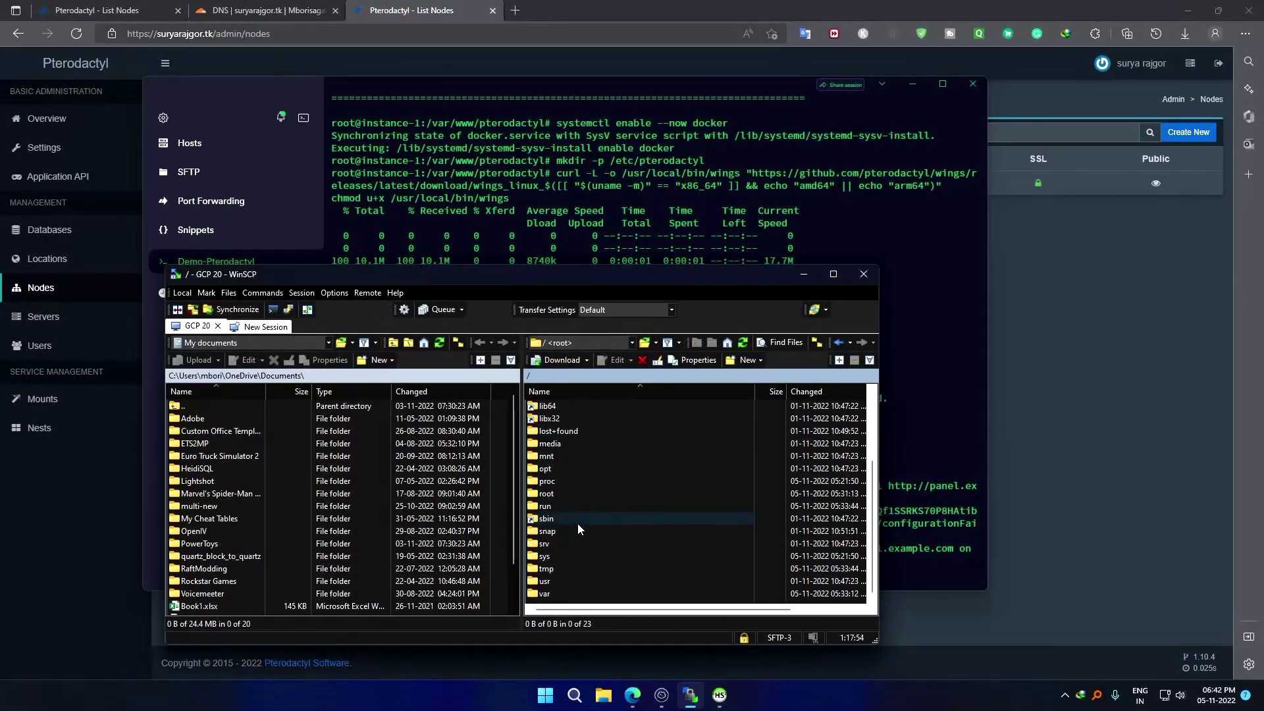
double_click(553, 594)
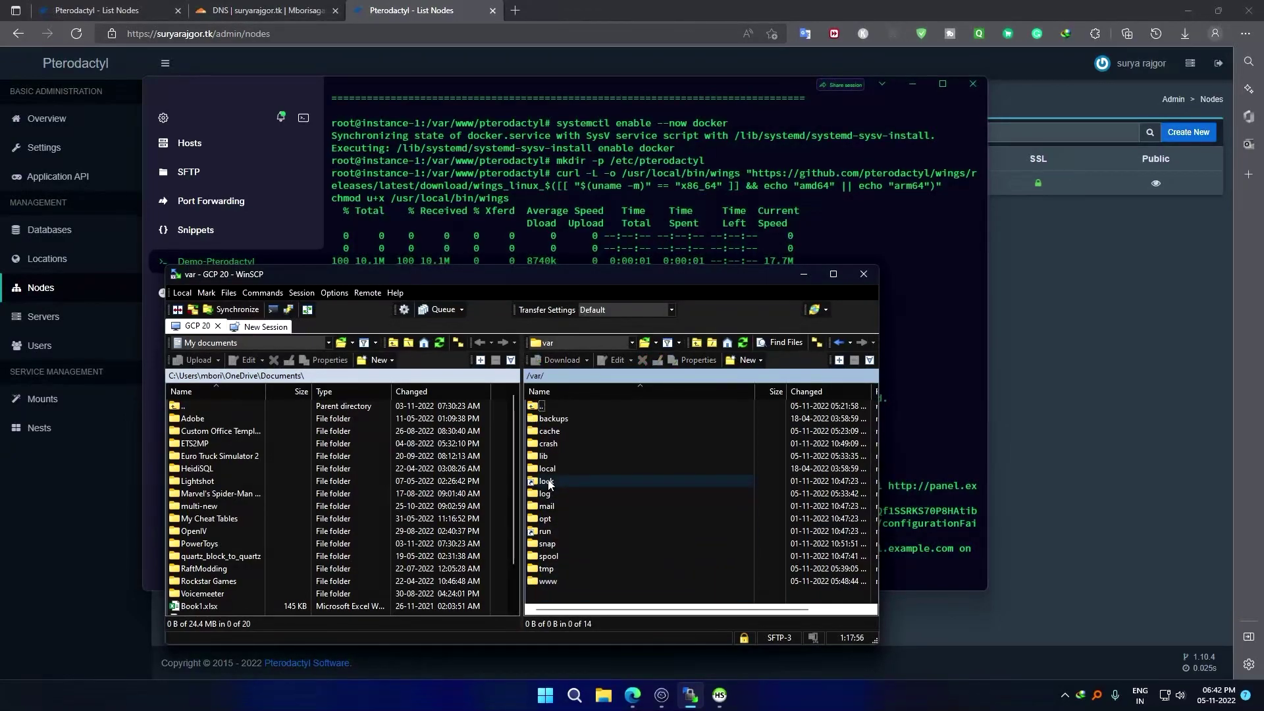
double_click(552, 583)
click(537, 432)
double_click(536, 433)
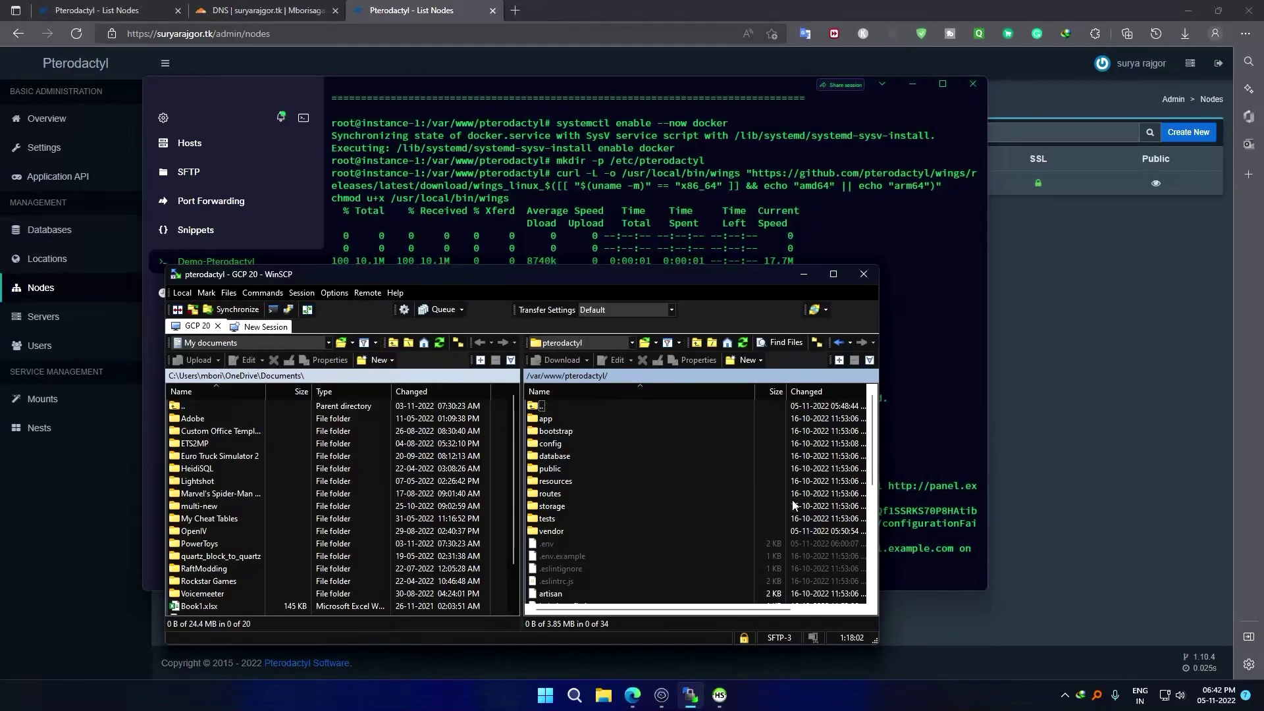
key(alt+Tab)
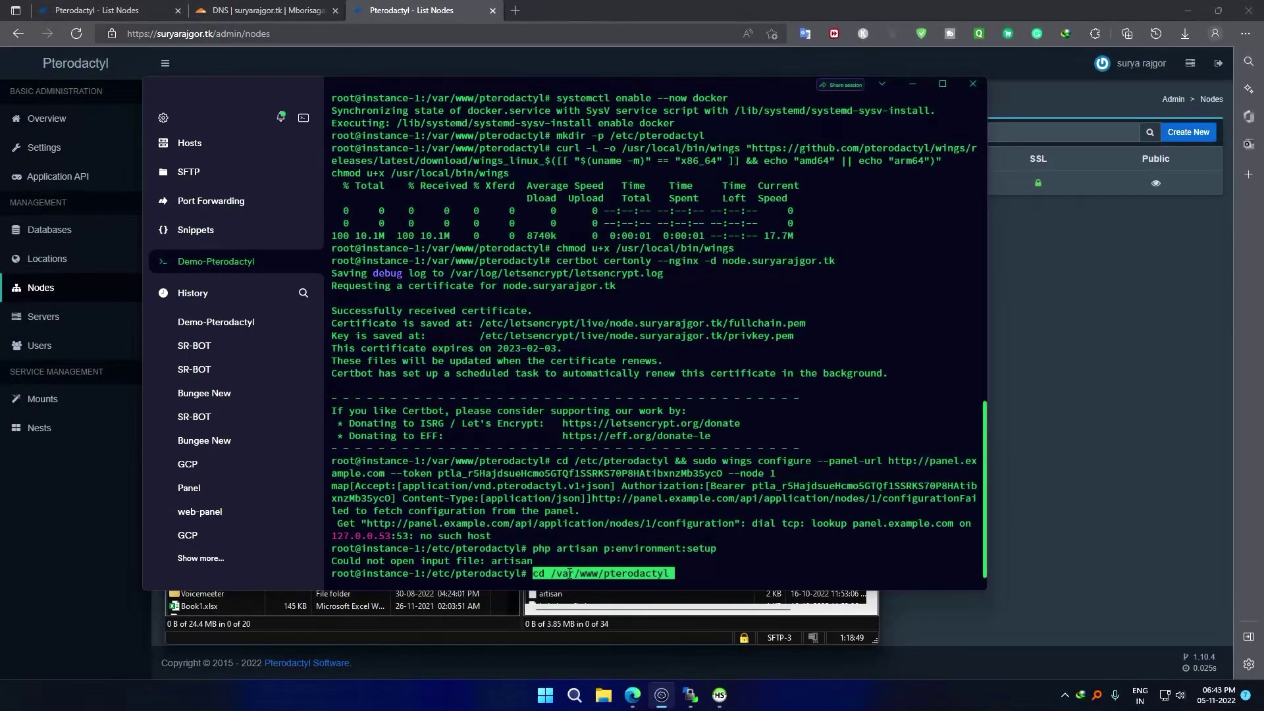
Run php artisan p:environment:setup in /var/www/pterodactyl, keeping the default egg author email.
key(Return)
text(php artisan p:environment:setup)
key(Return)
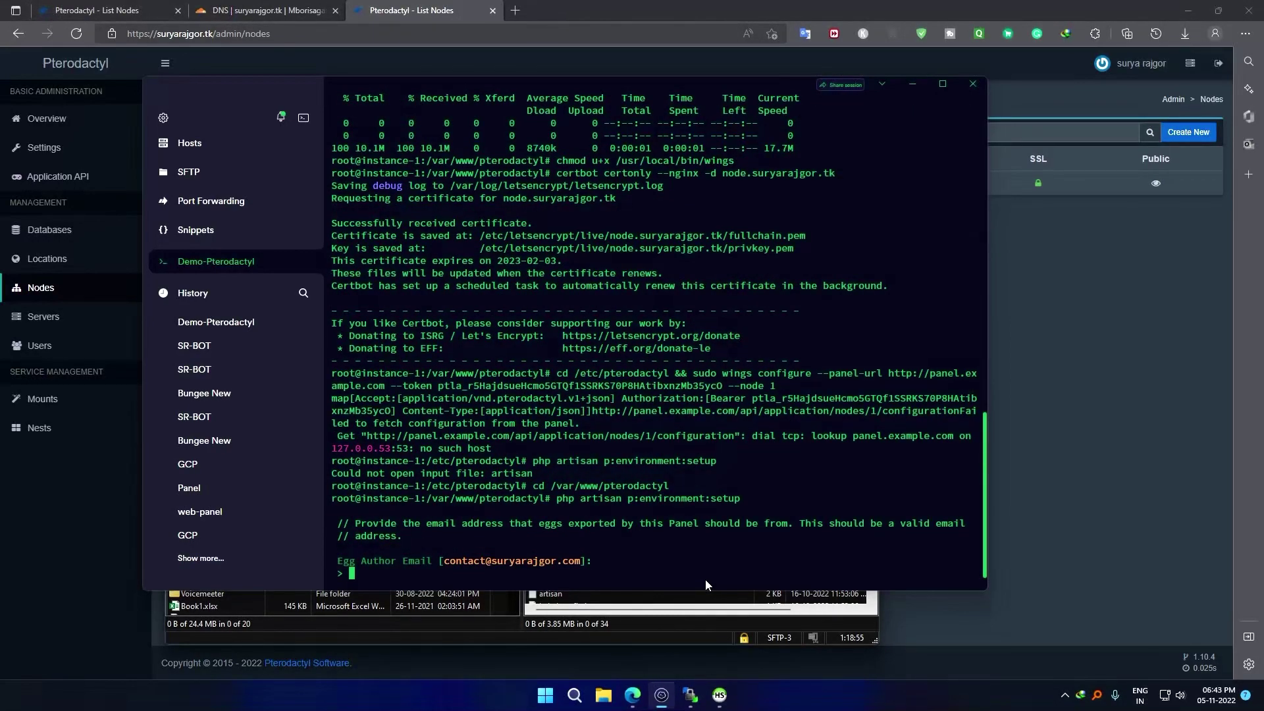
key(Return)
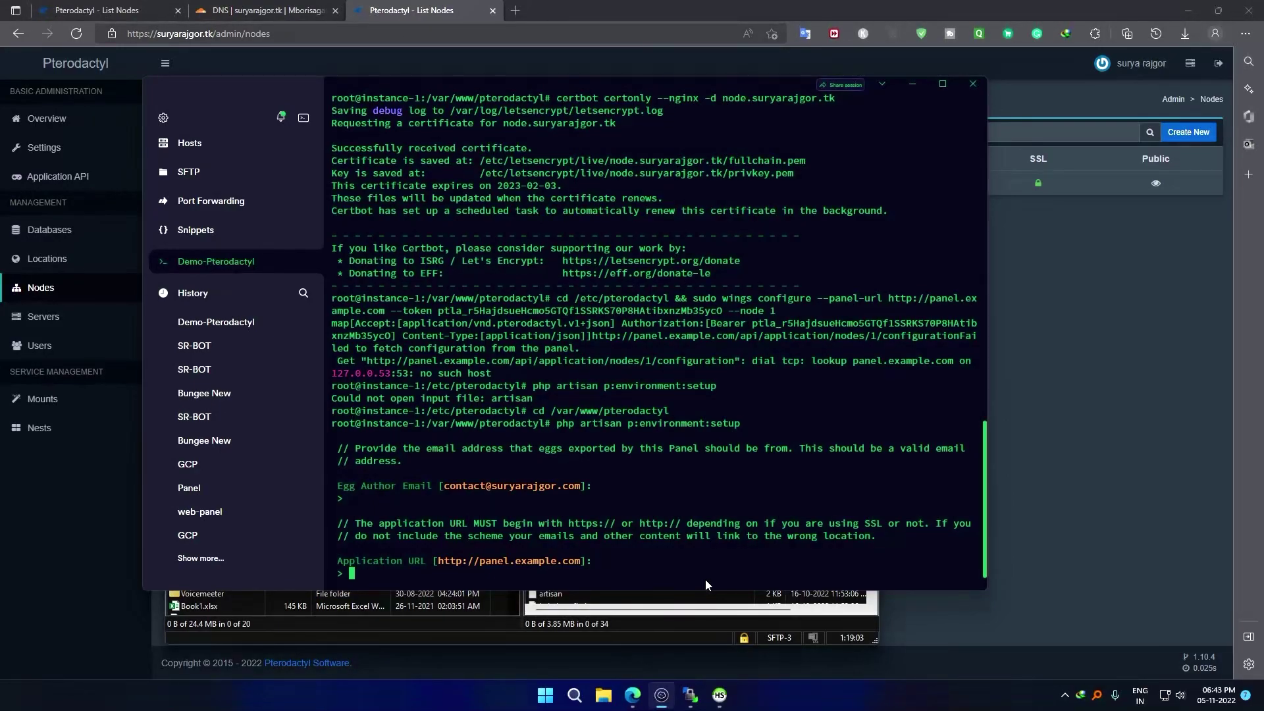
Set application URL suryarajgor.tk and accept default timezone, cache, session and queue settings.
text(suryarajgor.tk)
key(Return)
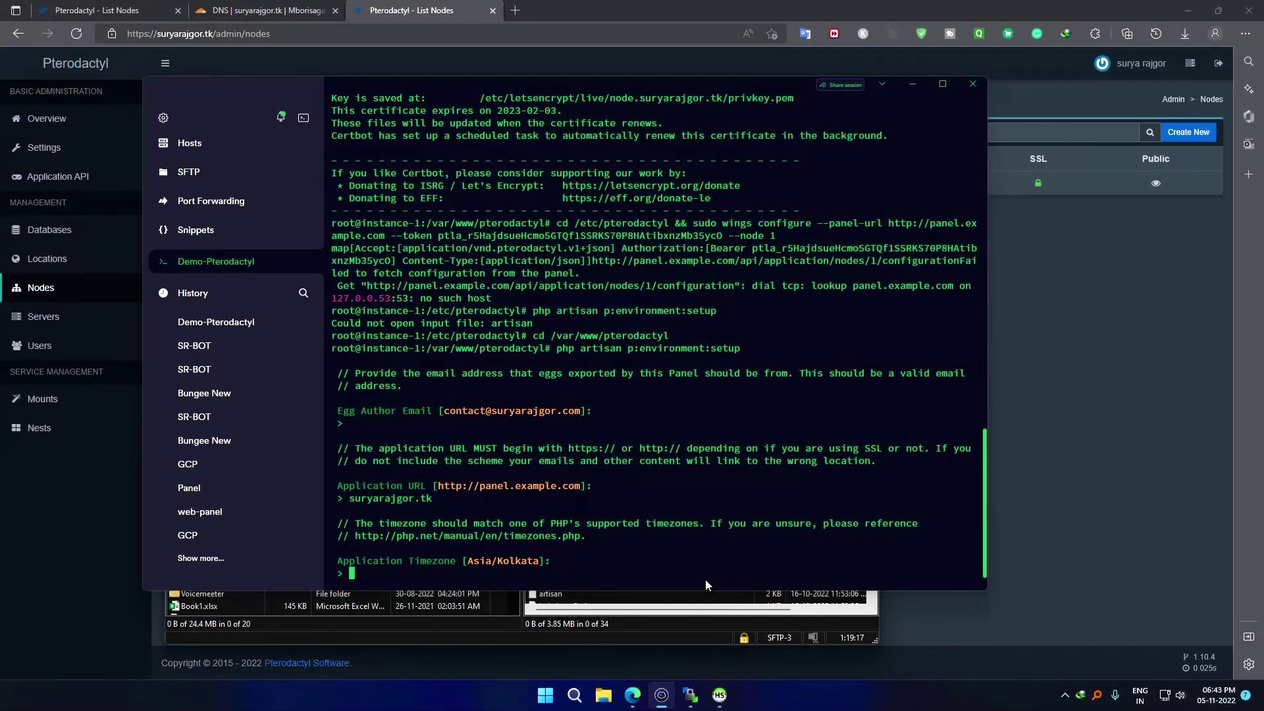
key(Return)
key(Return)
key(Return)
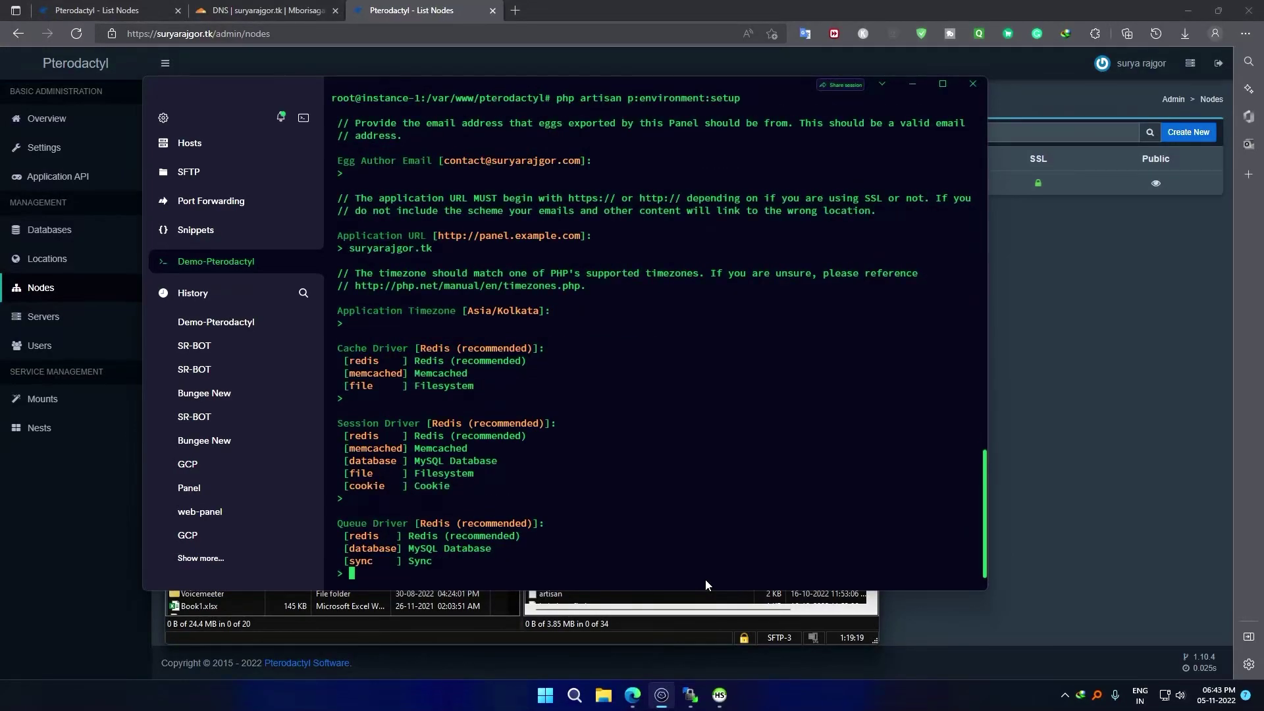
key(Return)
key(Return)
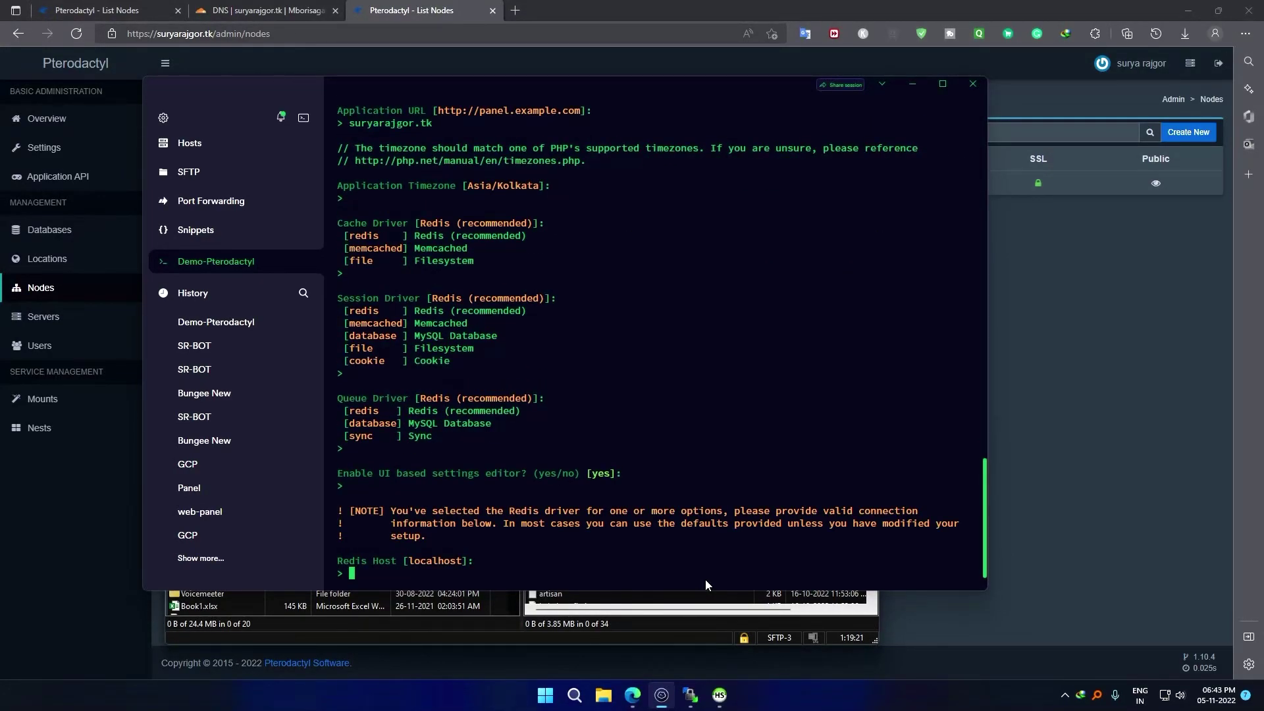
key(Return)
key(Return)
key(Return)
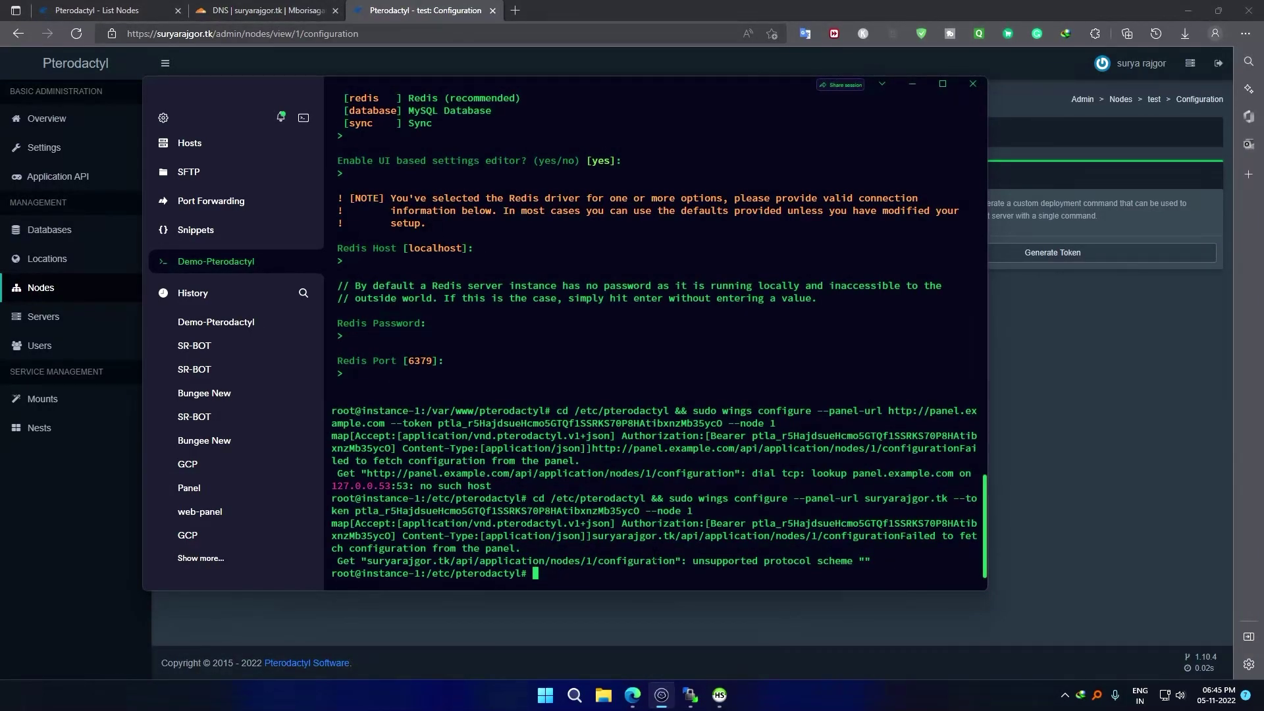
Open the panel's Nodes list and run sudo wings --debug, which reports Configuration File Not Found.
click(1085, 520)
click(50, 291)
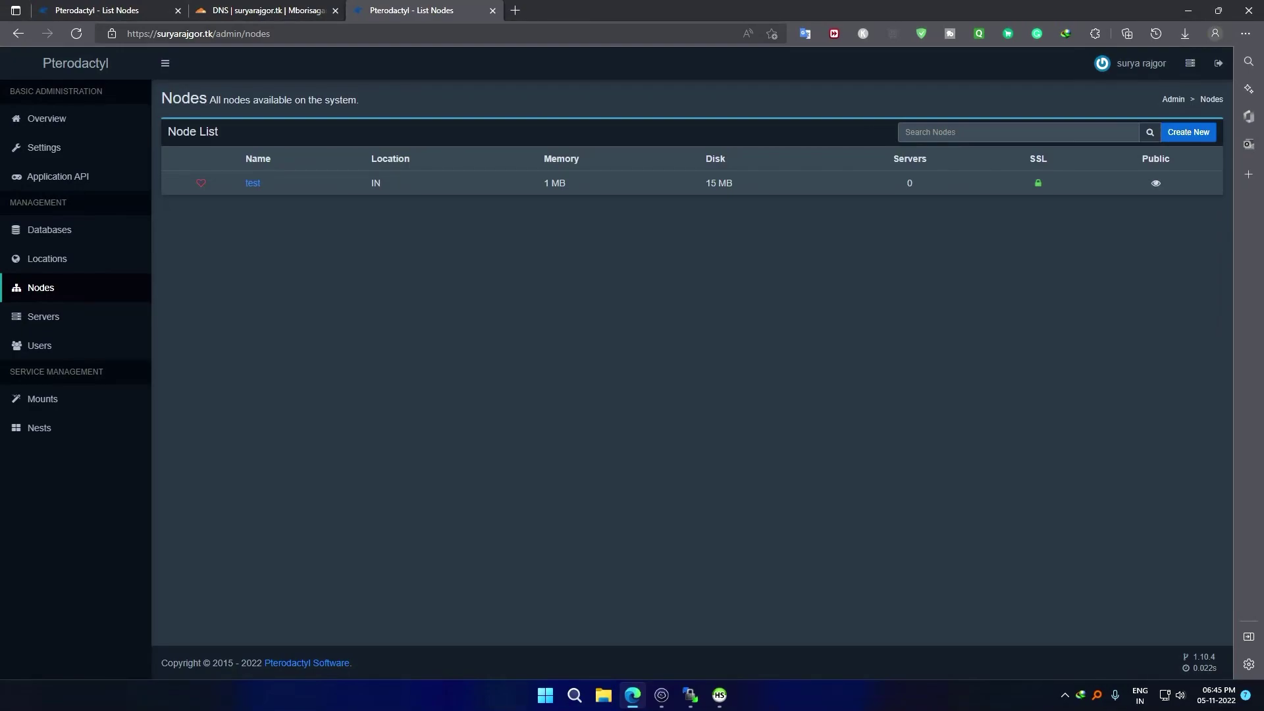
key(alt+Tab)
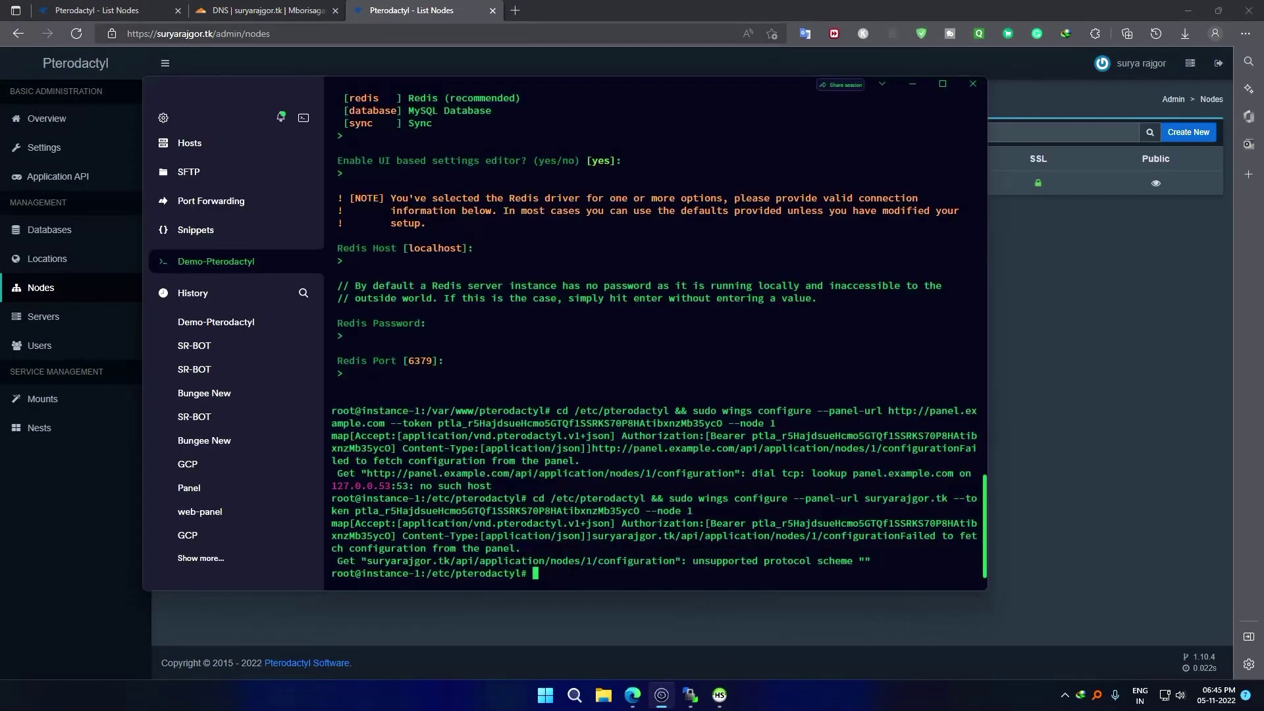
key(Return)
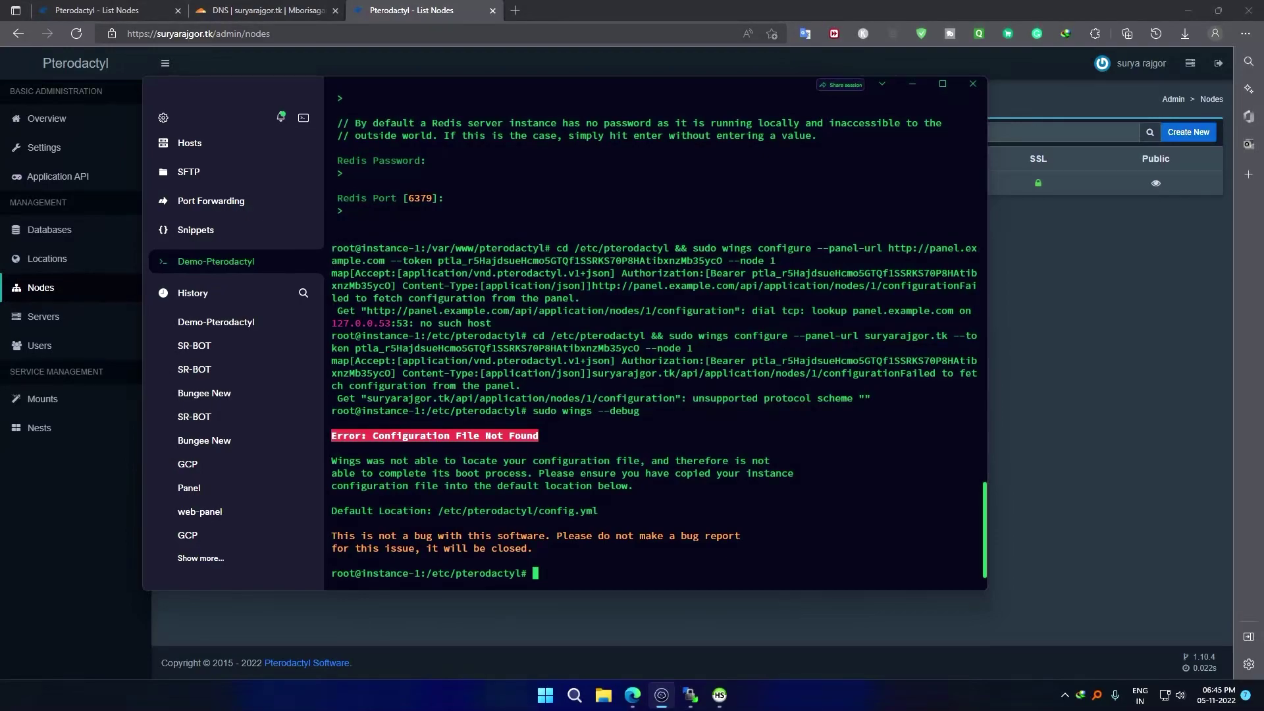
Open node test and view its daemon configuration file.
key(alt+Tab)
click(244, 184)
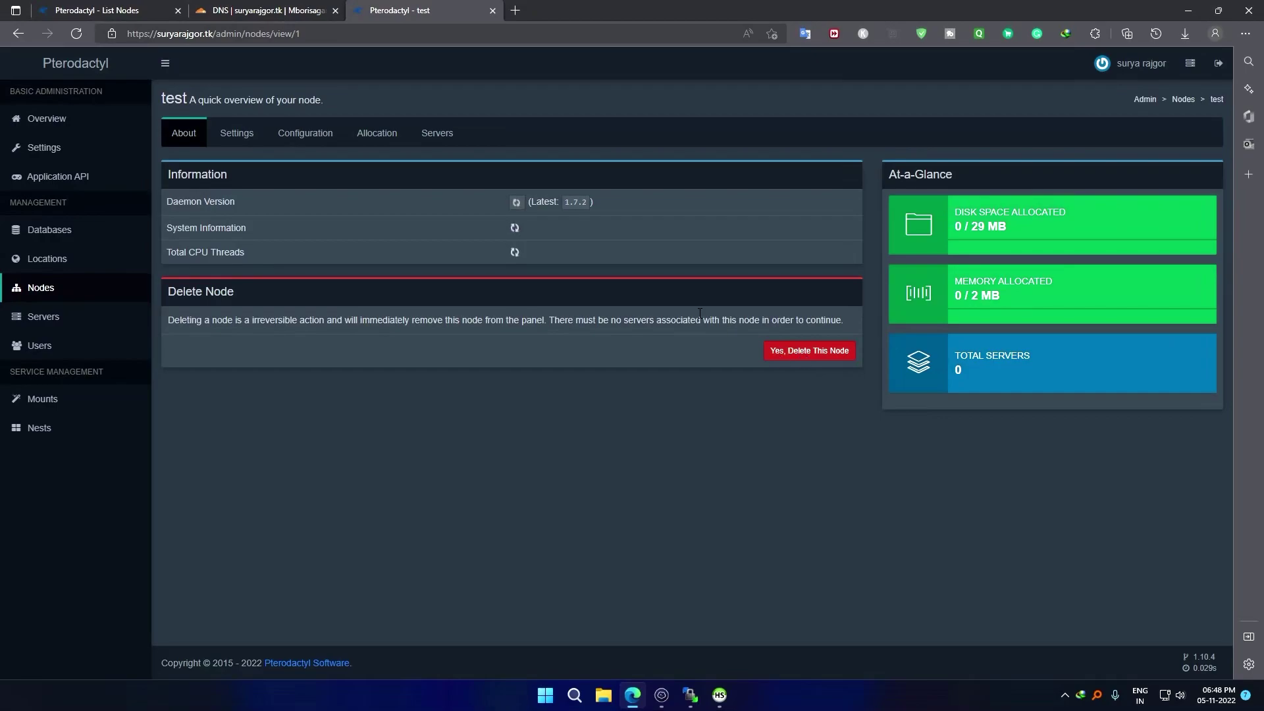
click(284, 134)
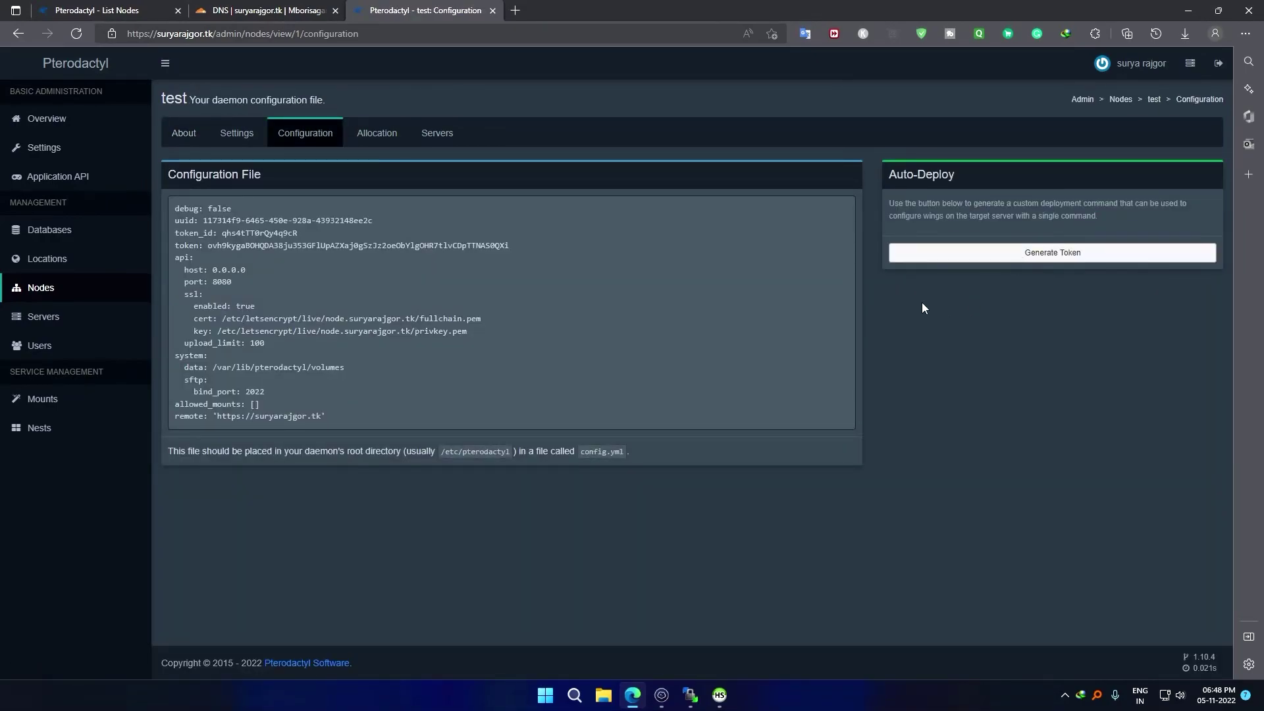
Generate a new auto-deploy token and copy its wings configure command.
click(922, 253)
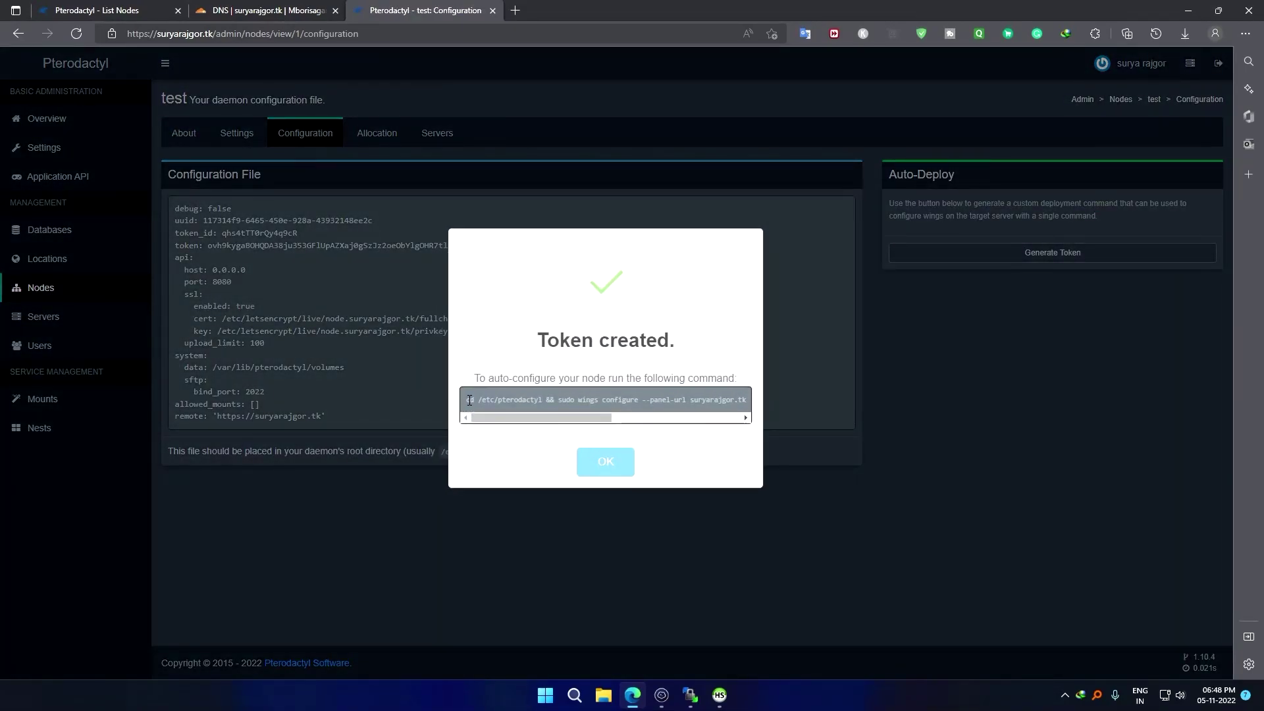
mouse_move(469, 400)
mouse_down()
mouse_move(773, 401)
mouse_move(717, 397)
mouse_up()
right_click(718, 397)
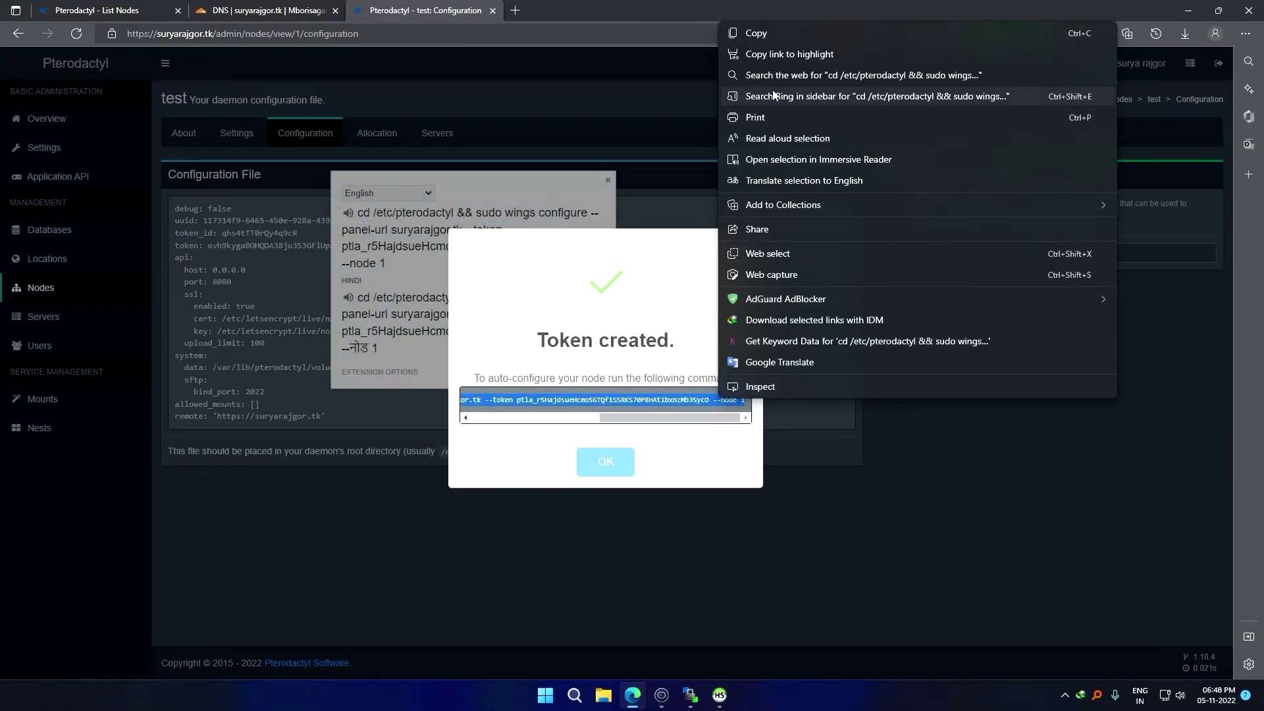
click(756, 33)
Run the new configure command in Termius, which fails with 'unsupported protocol scheme'.
click(662, 694)
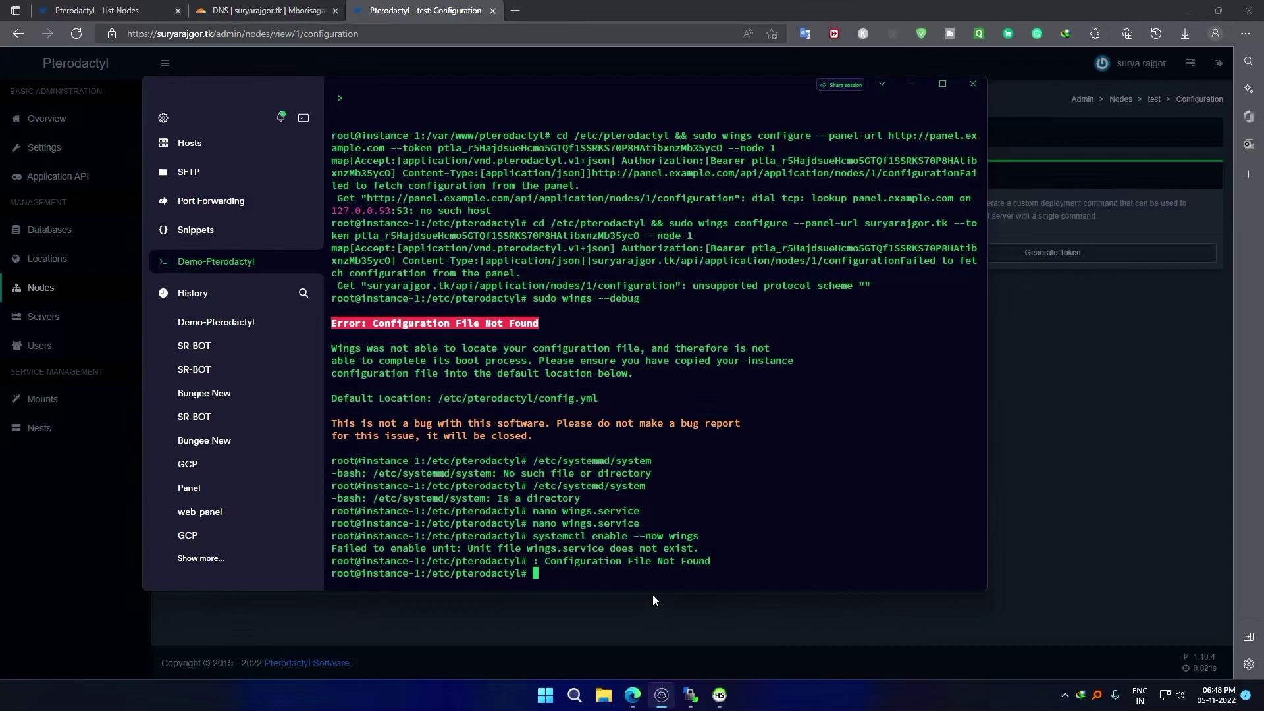
key(ctrl+v)
key(Return)
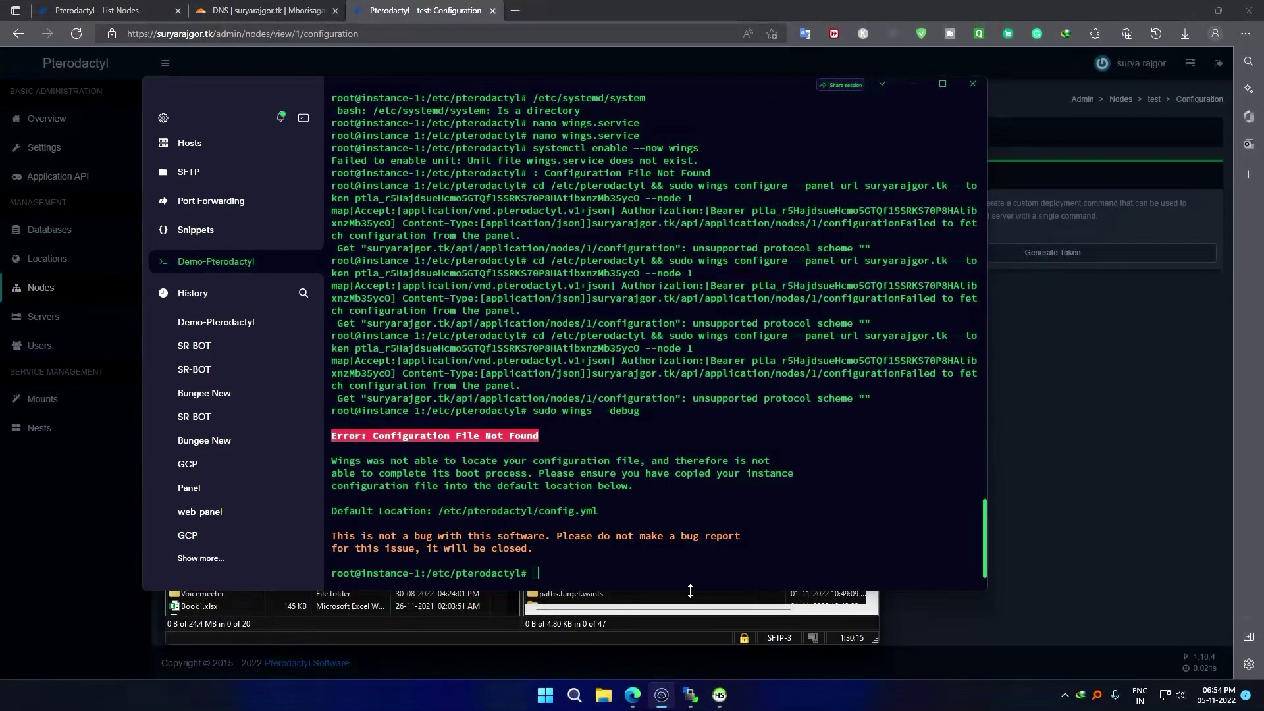
click(690, 694)
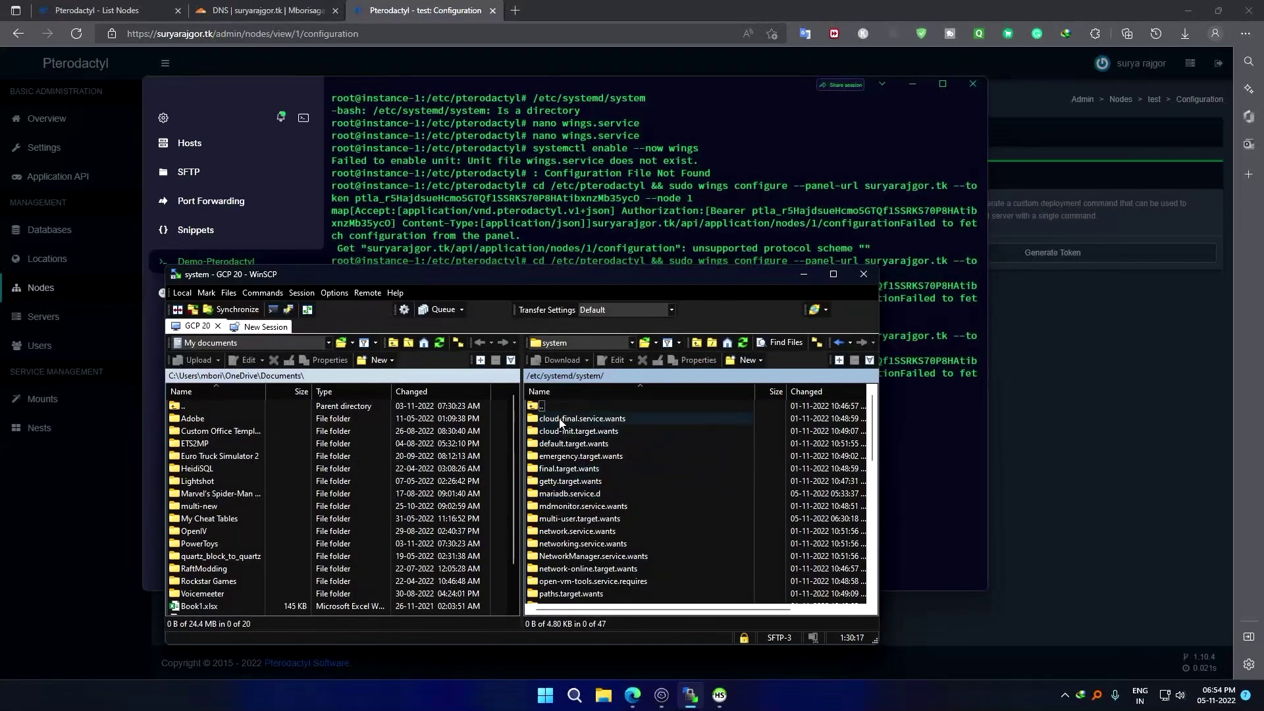
Navigate the remote panel from /etc/systemd up to root and into /etc/pterodactyl.
double_click(549, 406)
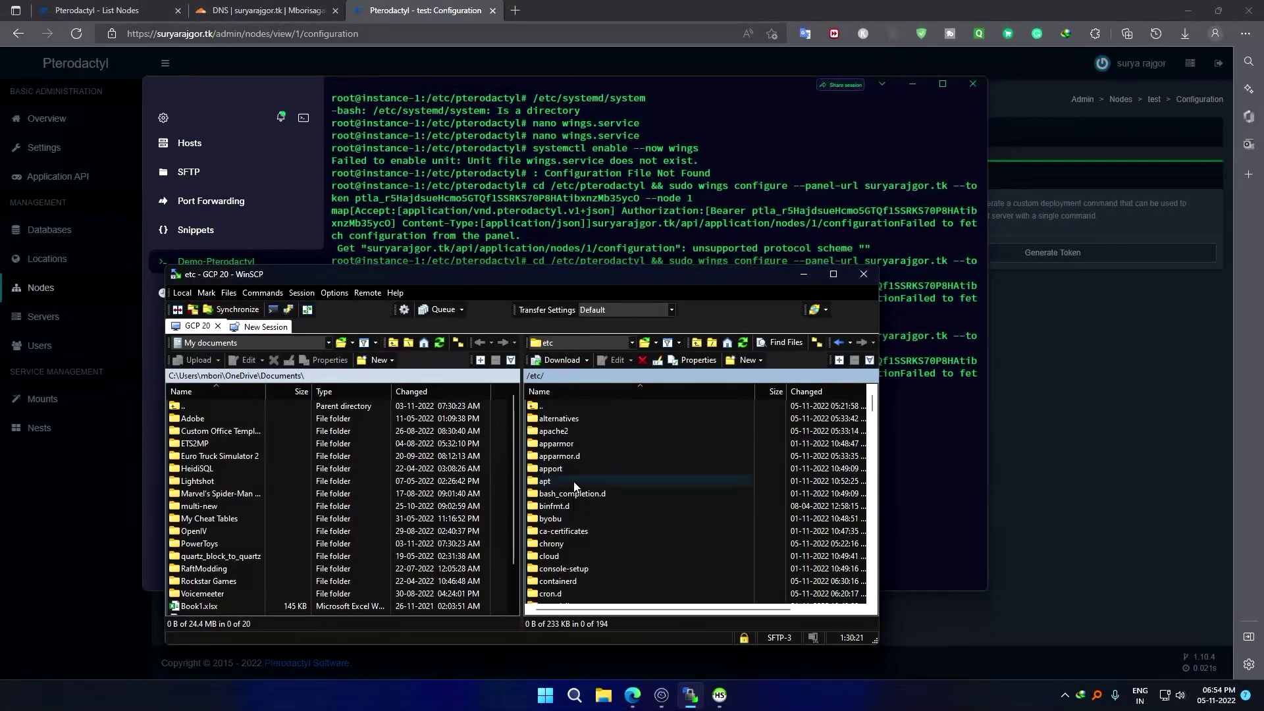
scroll(566, 461, up, 5)
double_click(549, 406)
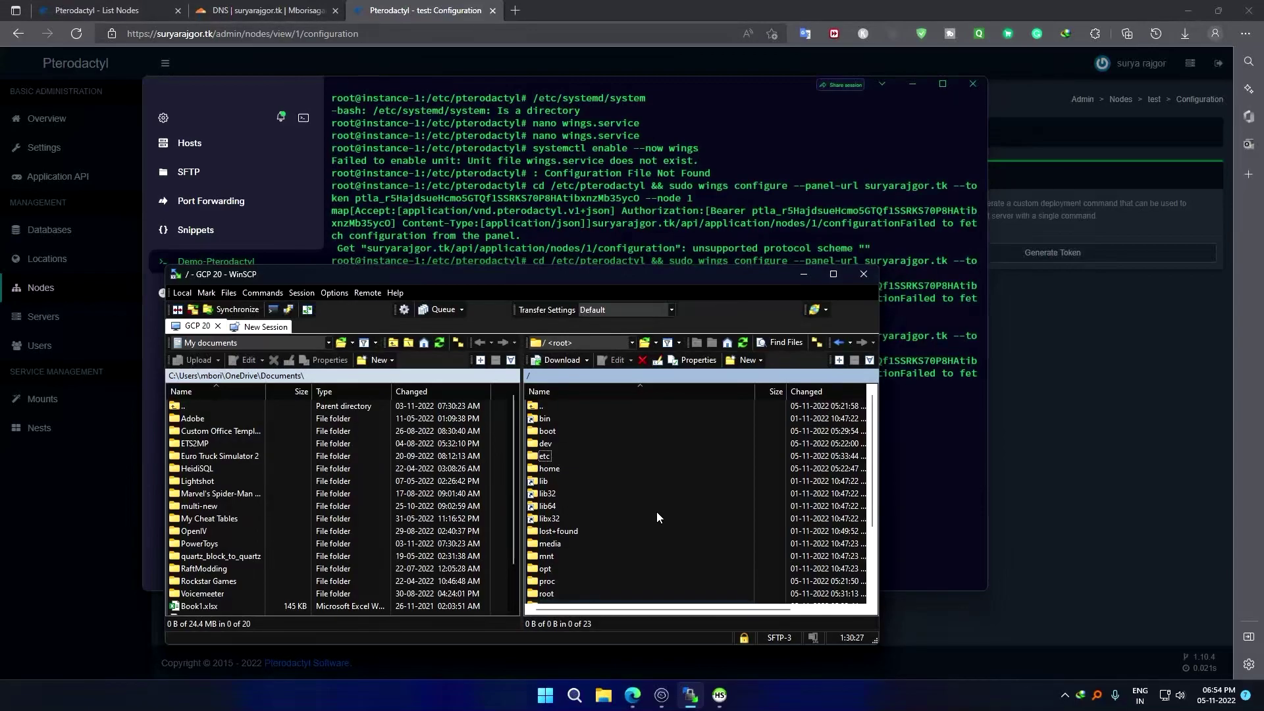
key(alt+Tab)
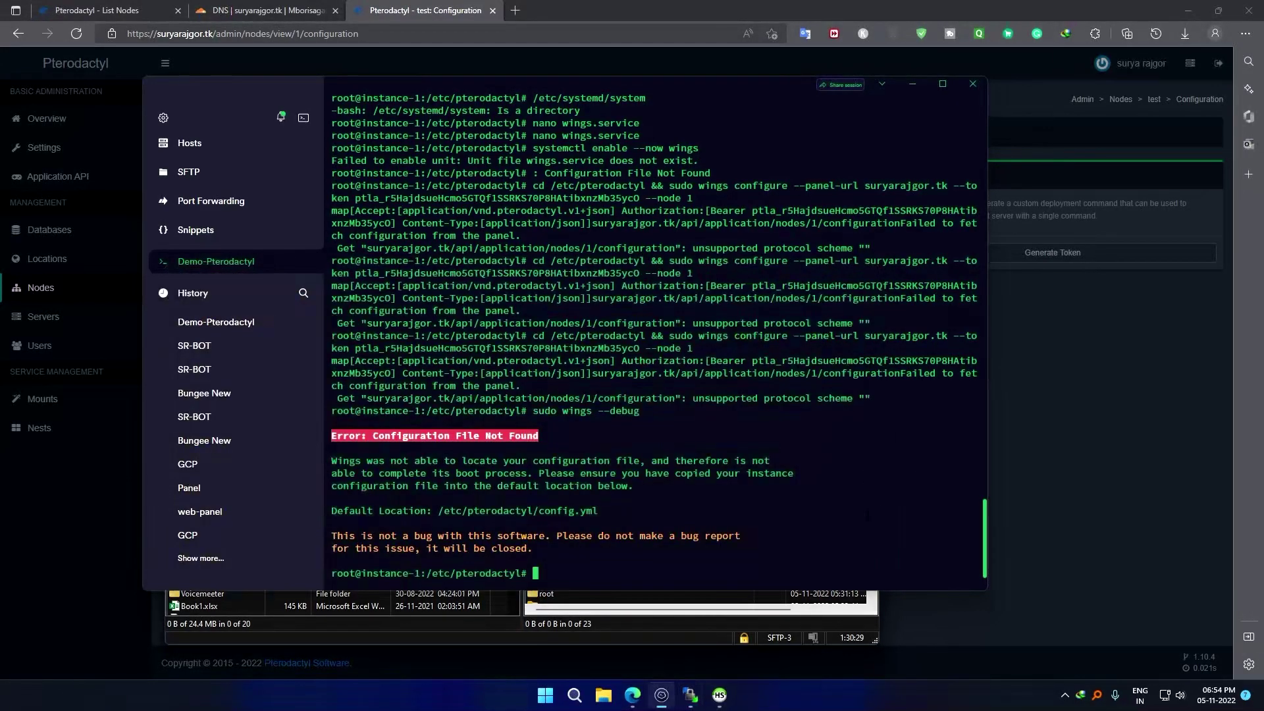
key(alt+Tab)
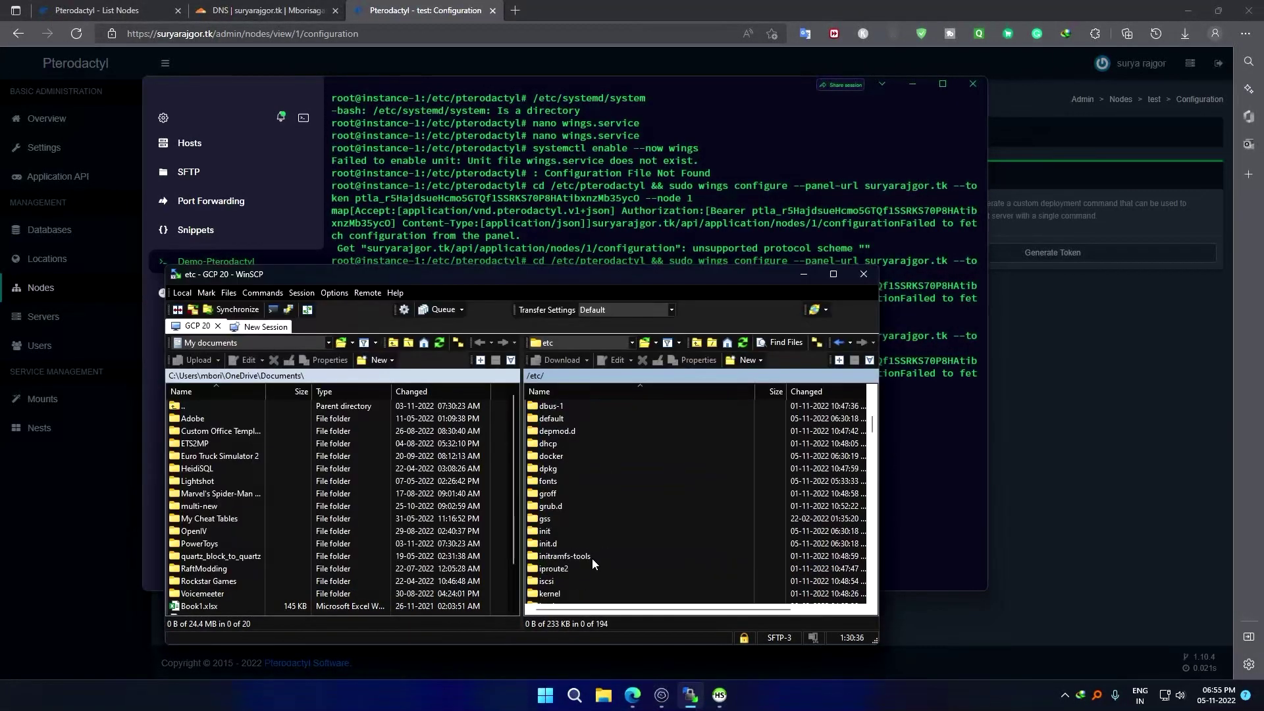
double_click(576, 569)
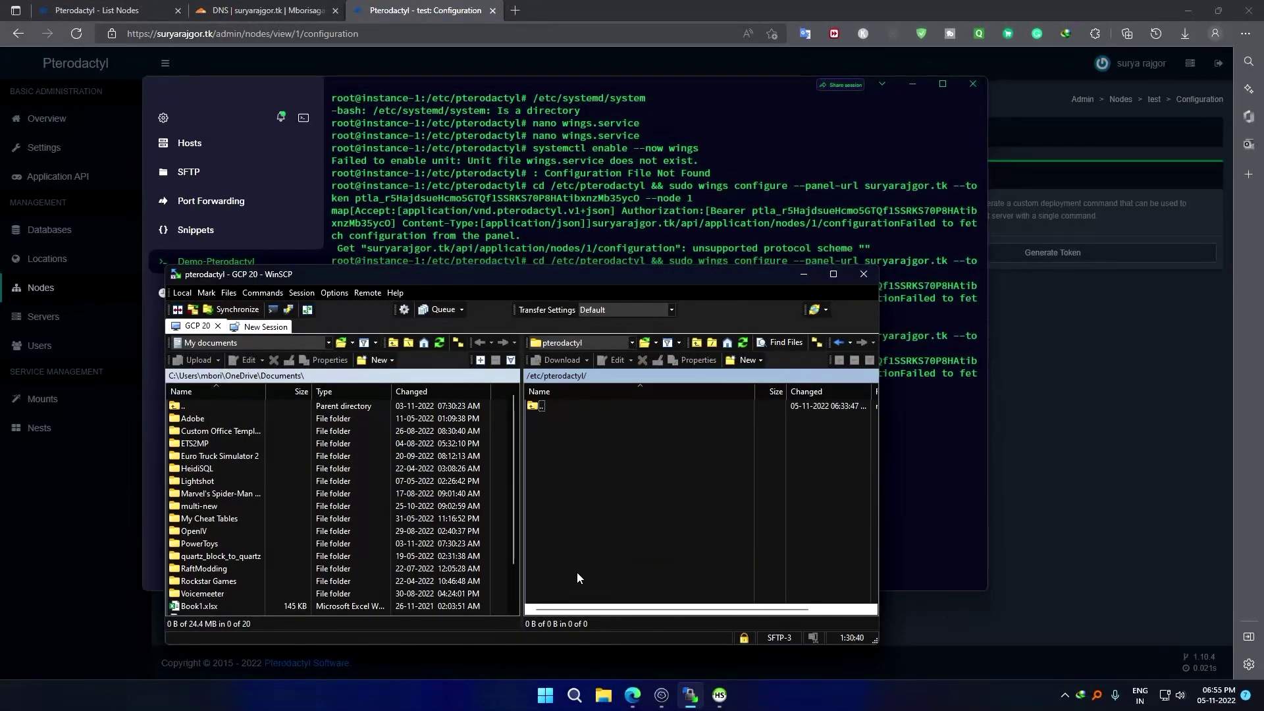
Add a new remote file named config.yml through New > File and open it in the editor.
right_click(570, 457)
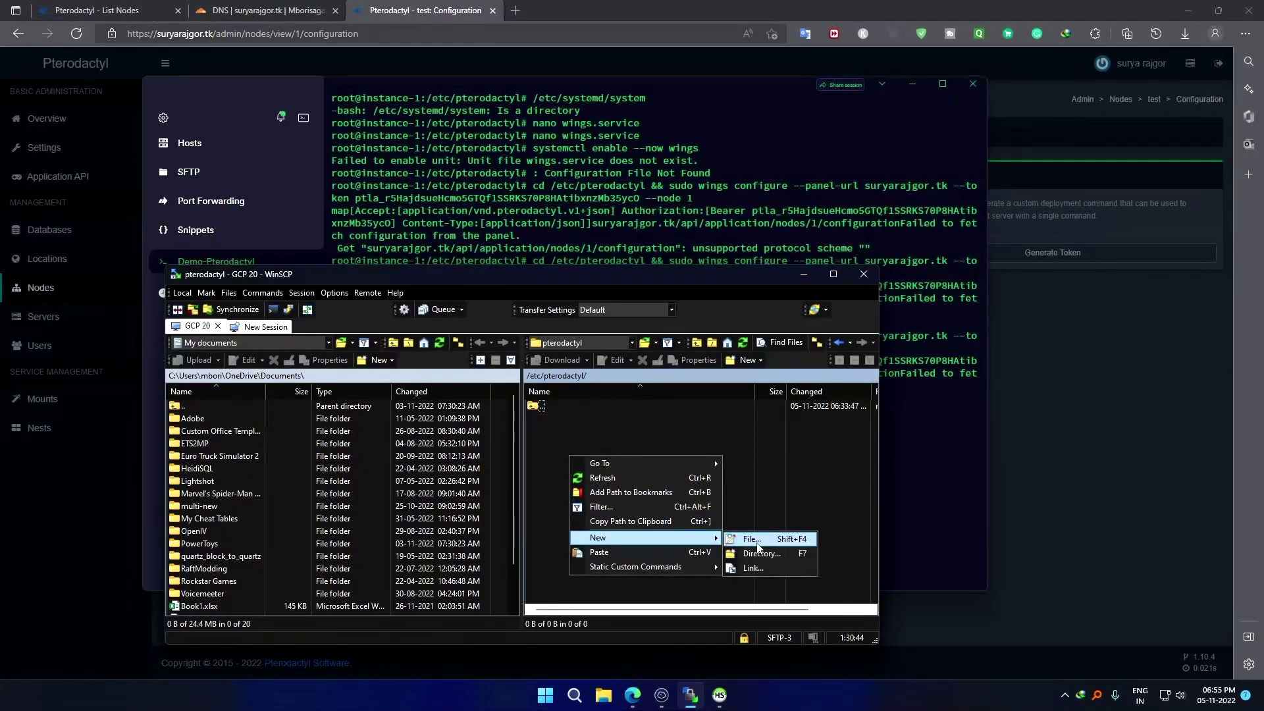
mouse_move(644, 538)
click(760, 542)
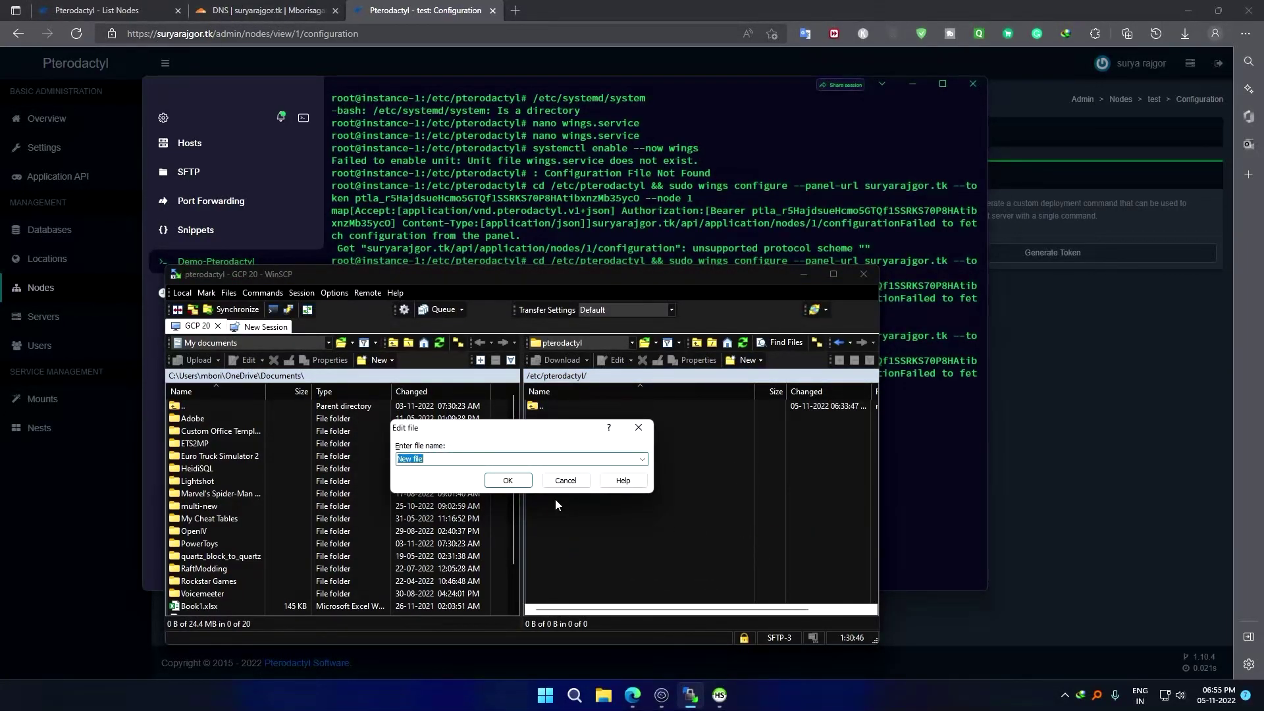
text(congi)
key(BackSpace)
key(BackSpace)
text(fig.)
text(yml)
click(507, 482)
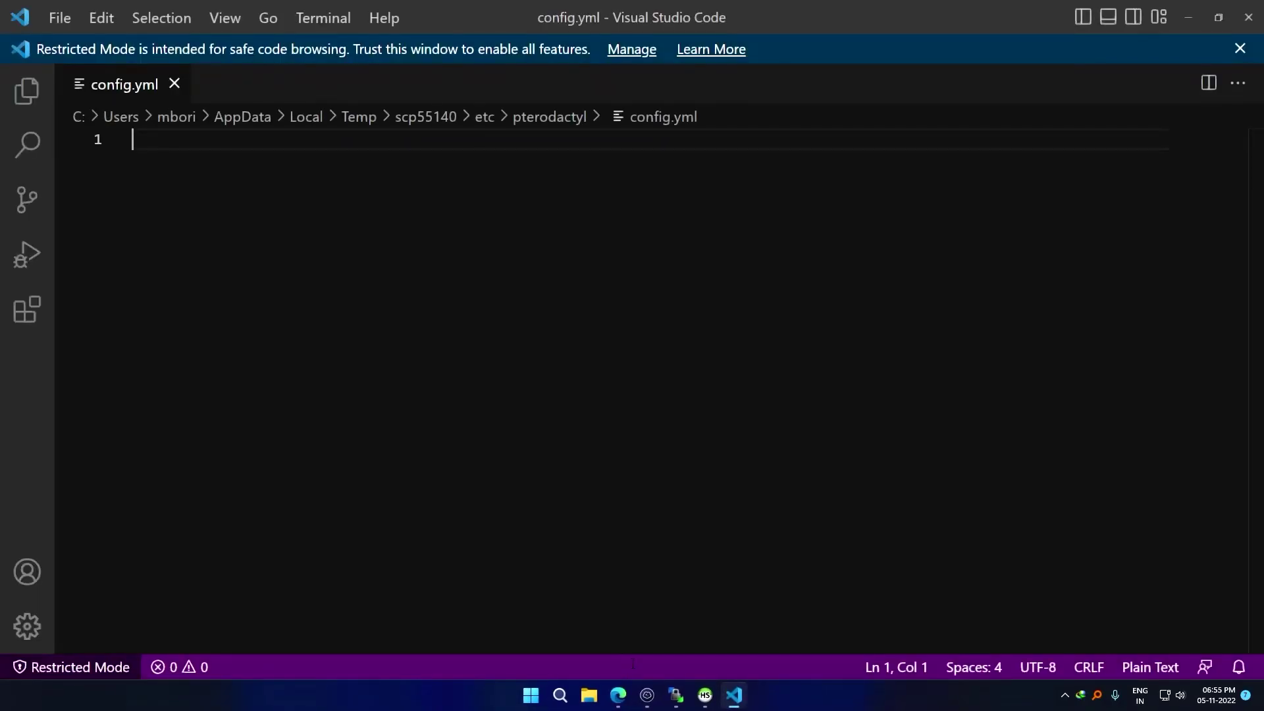
Copy the test node's Configuration File text from the panel.
click(618, 696)
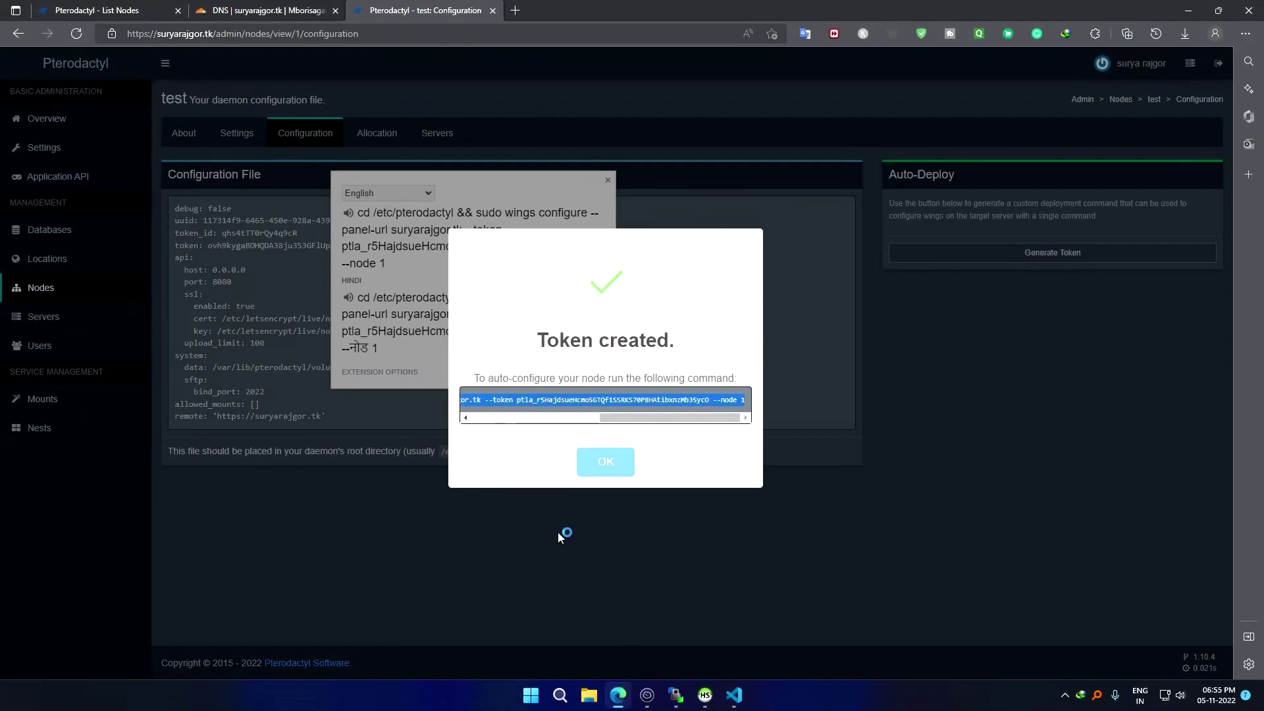
click(605, 461)
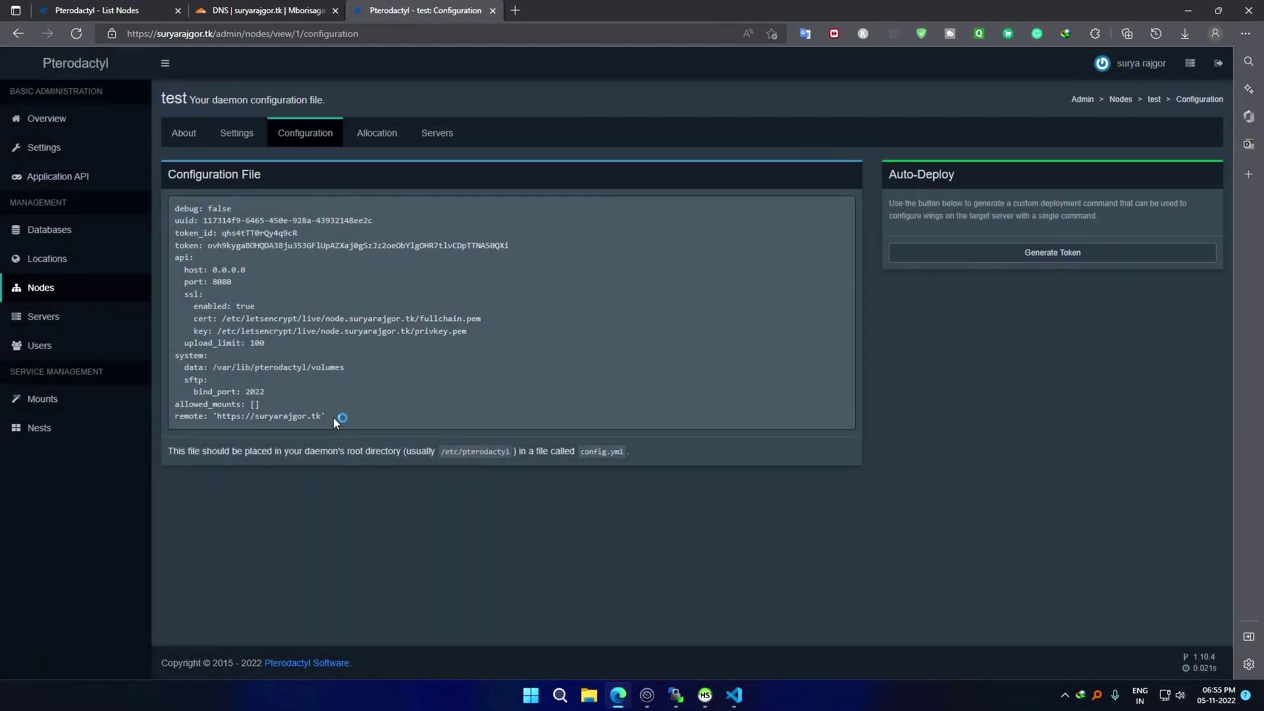
drag(333, 418, 169, 201)
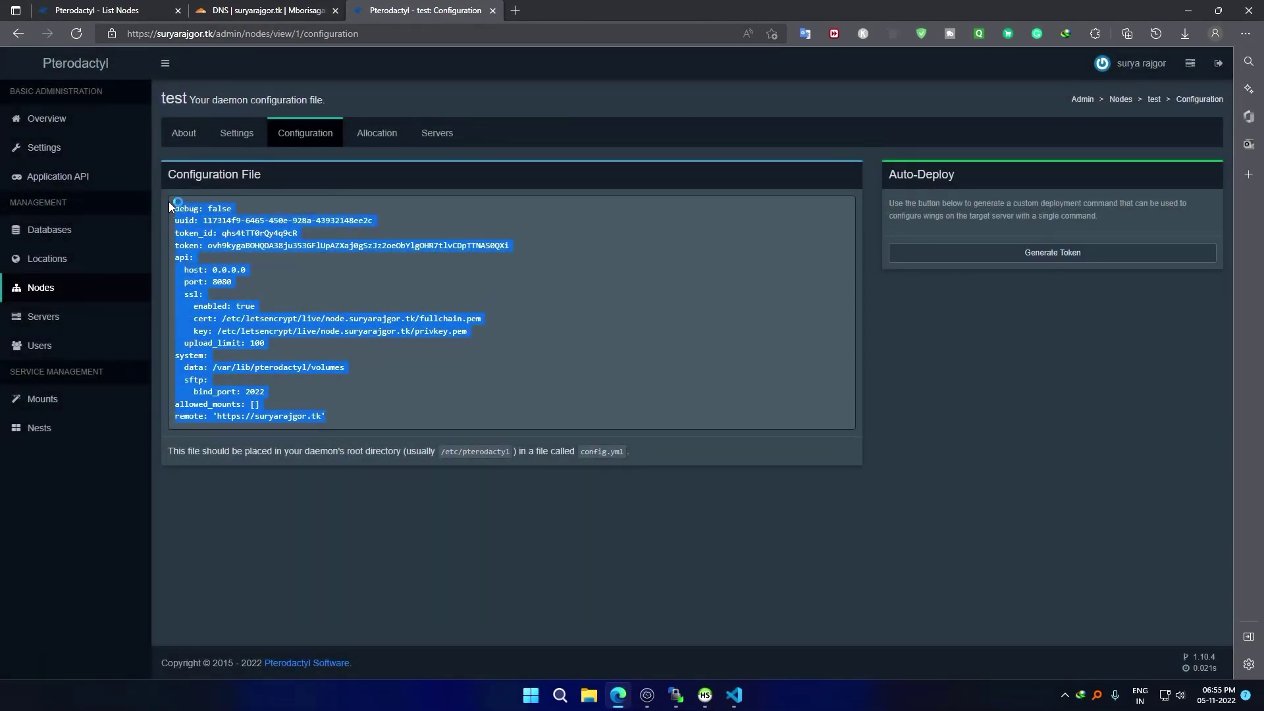
right_click(200, 215)
click(232, 227)
Paste the configuration into config.yml, save it with Ctrl+S and close VS Code.
click(735, 696)
right_click(303, 259)
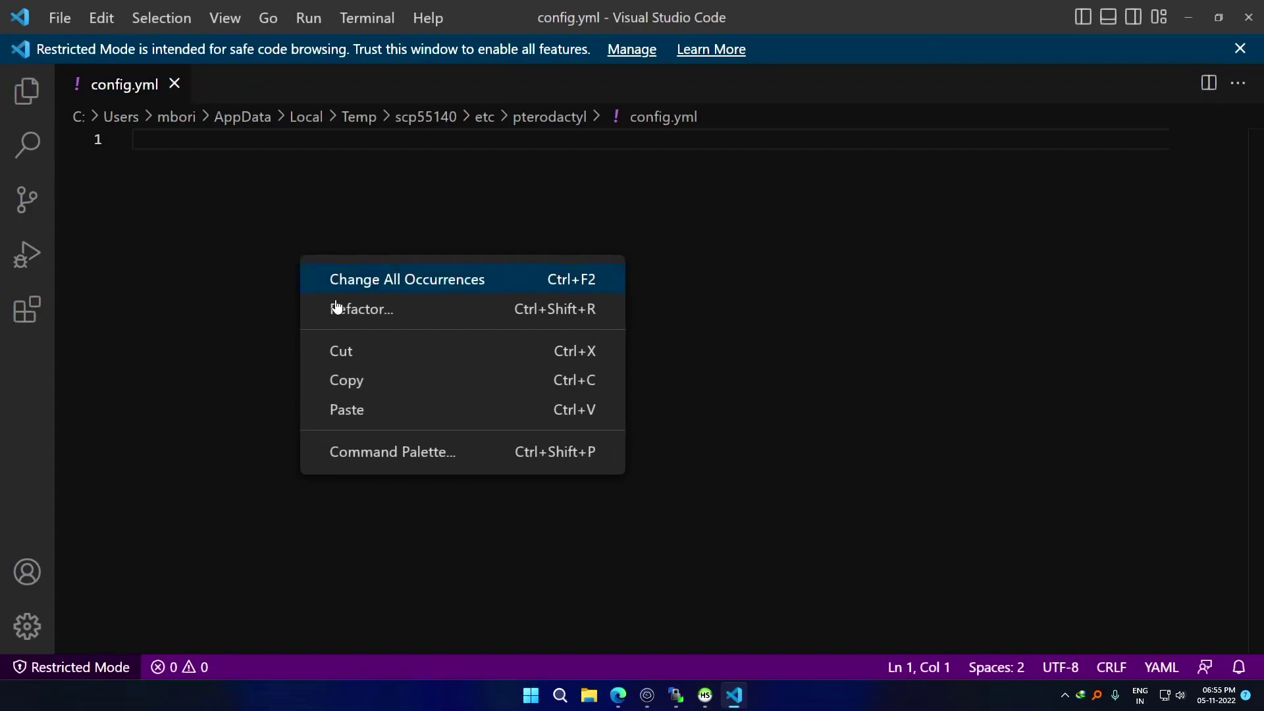
click(374, 413)
key(ctrl+s)
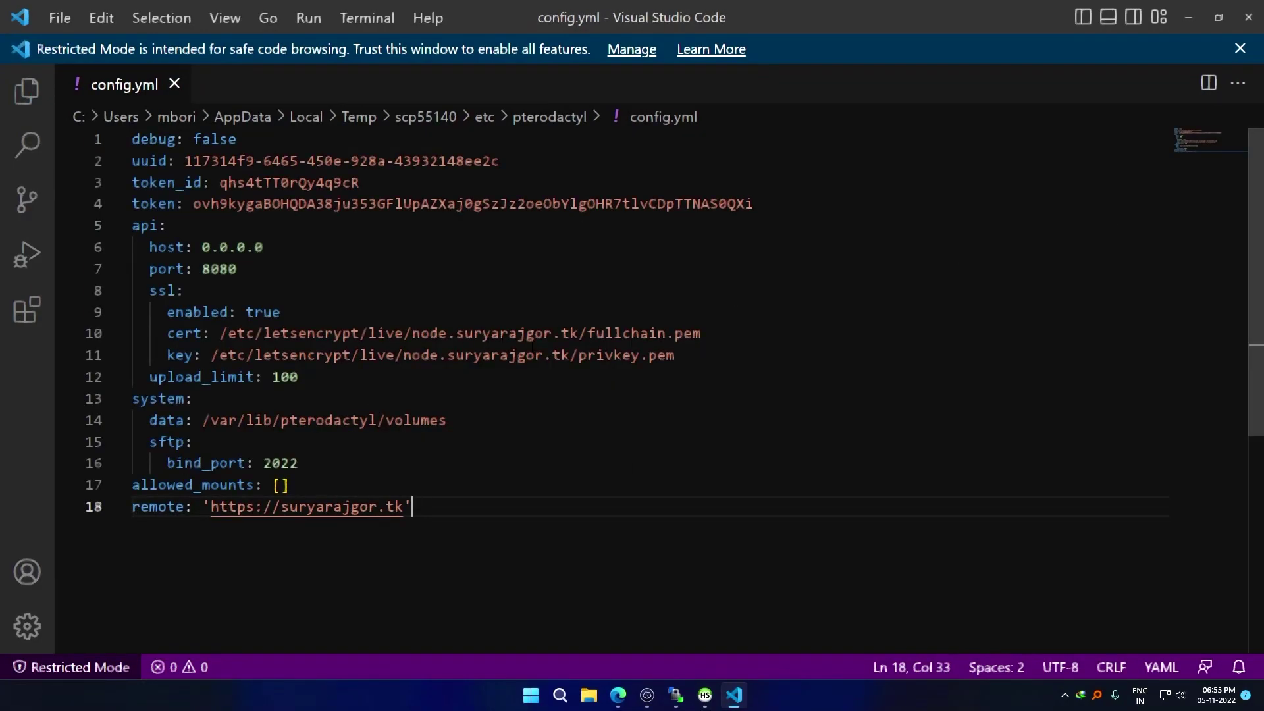
click(1239, 19)
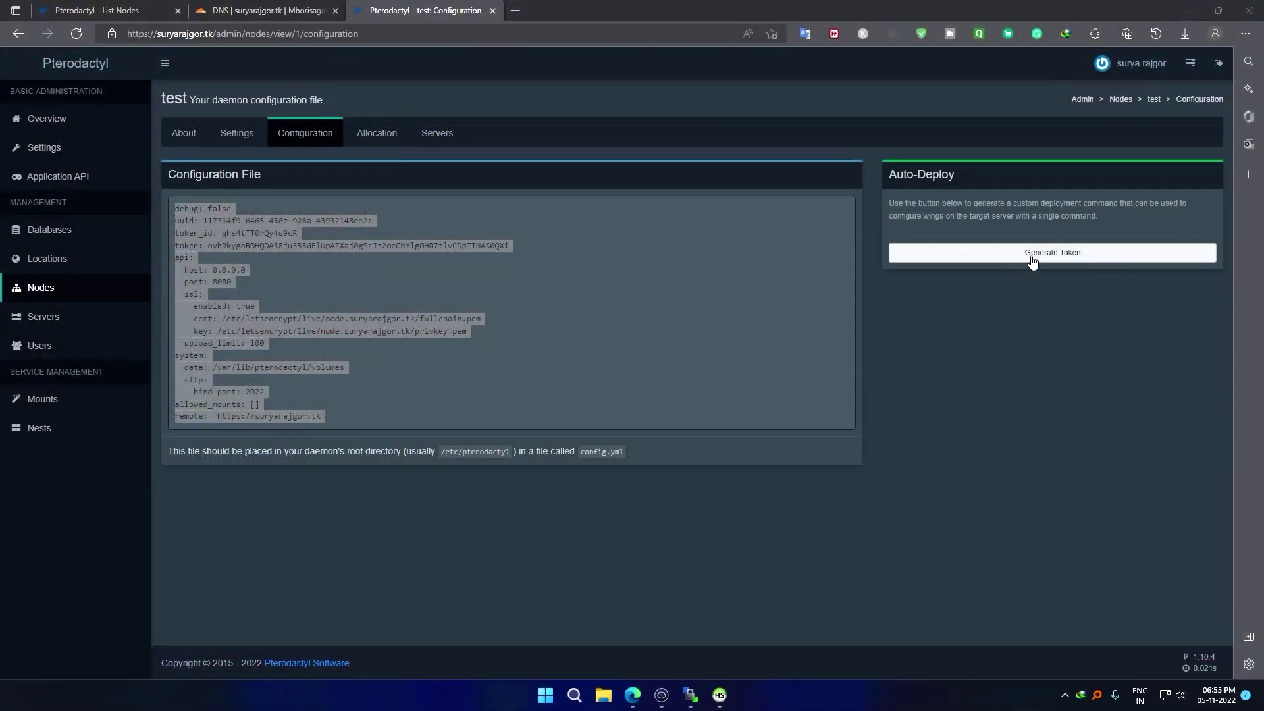
Generate a new auto-deploy token for node test and copy its wings configure command.
click(1031, 258)
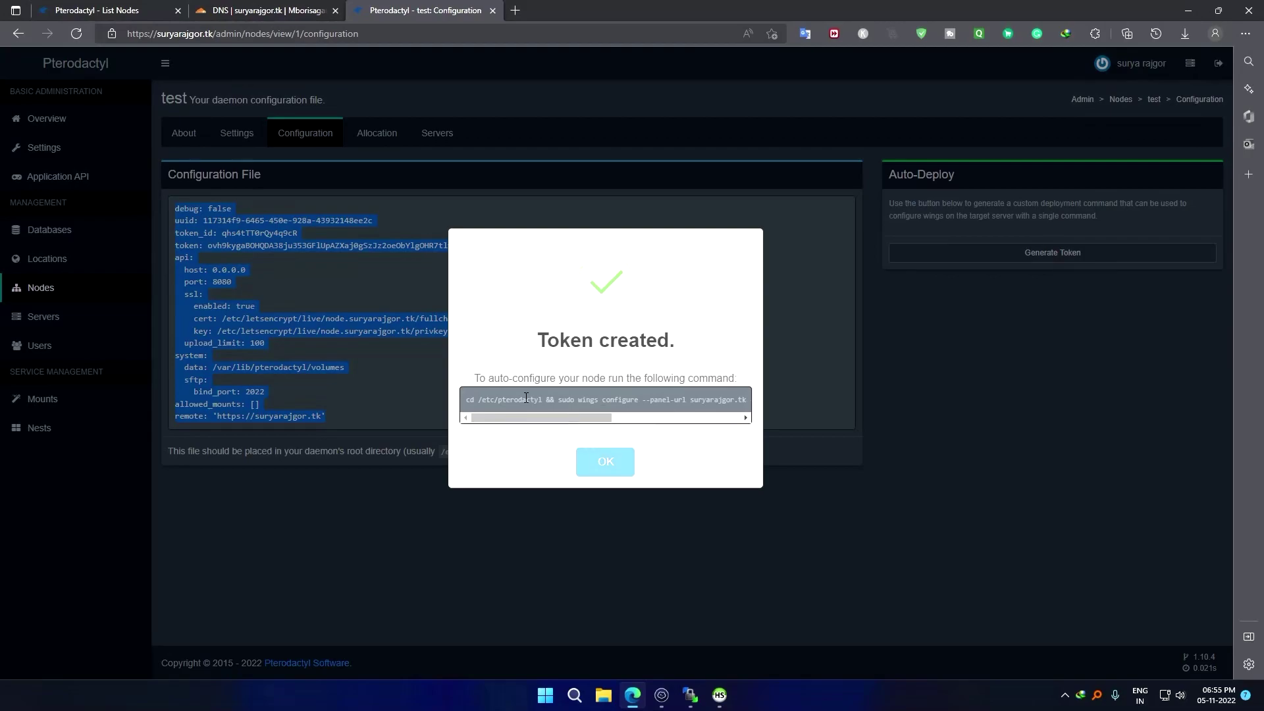
drag(464, 400, 724, 401)
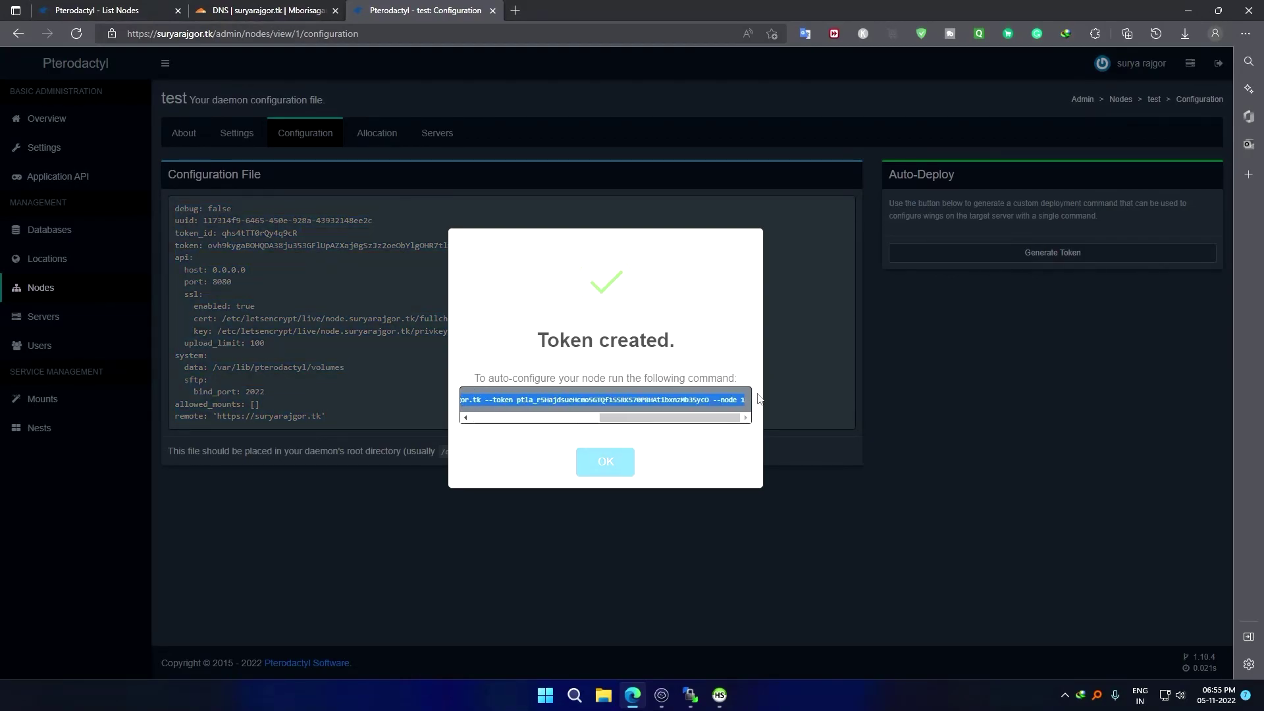
right_click(725, 401)
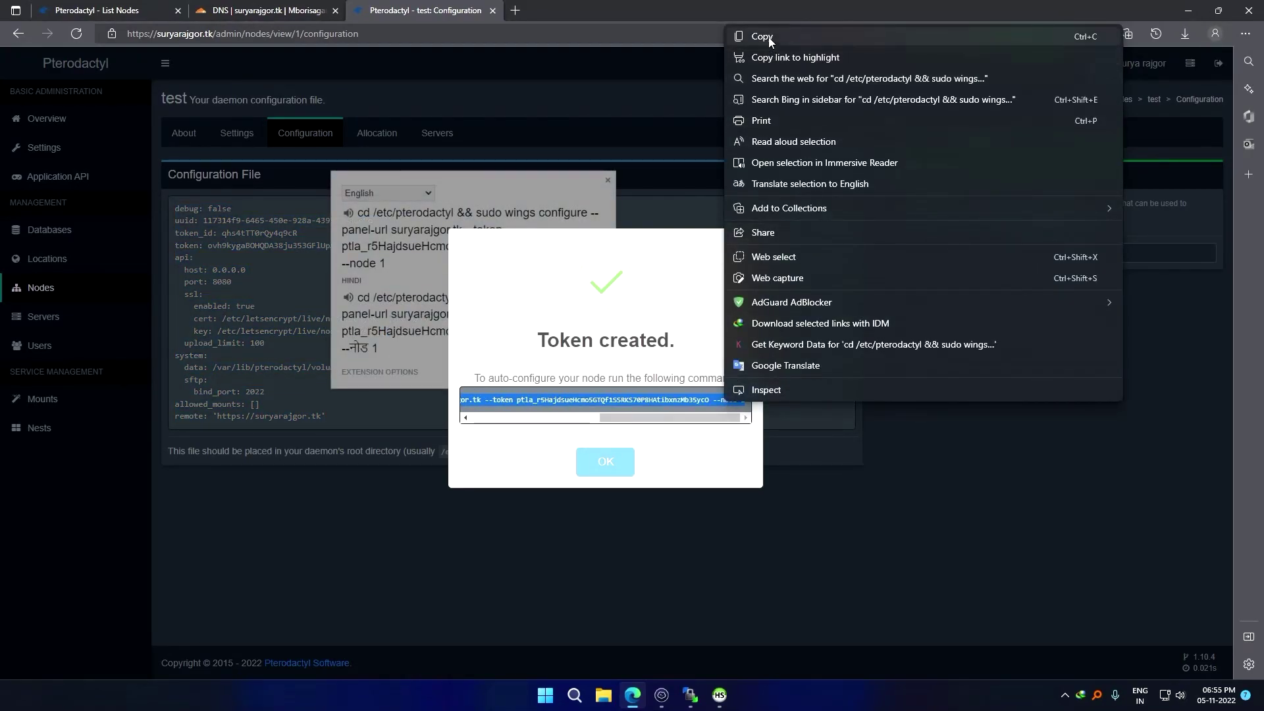
click(762, 37)
click(661, 695)
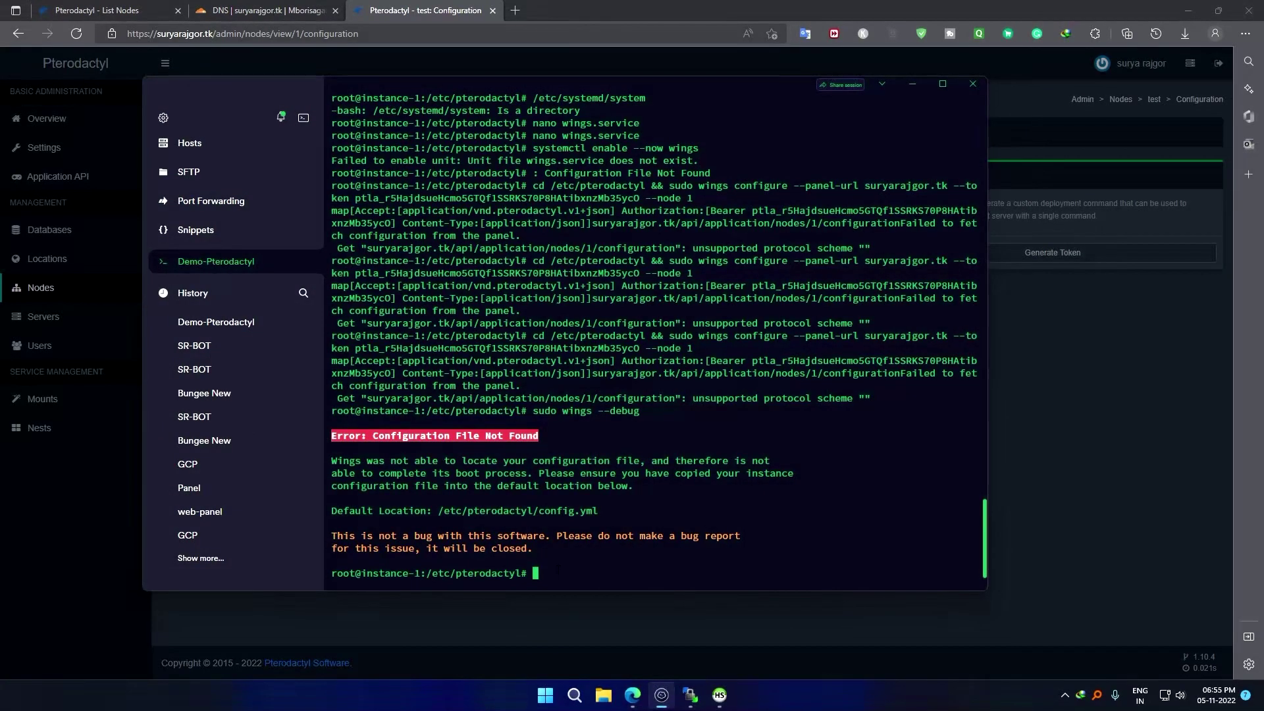
Run the pasted wings configure command, answering y to overwrite the existing configuration.
key(ctrl+v)
key(Return)
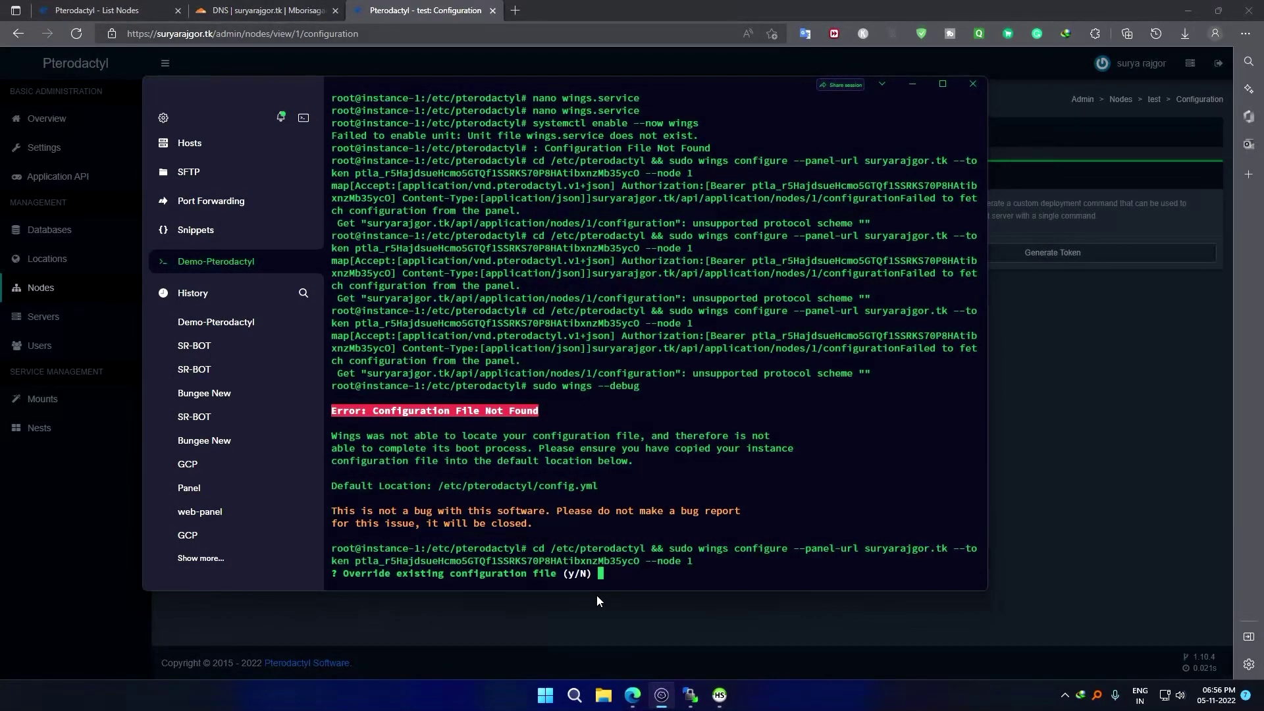
key(Return)
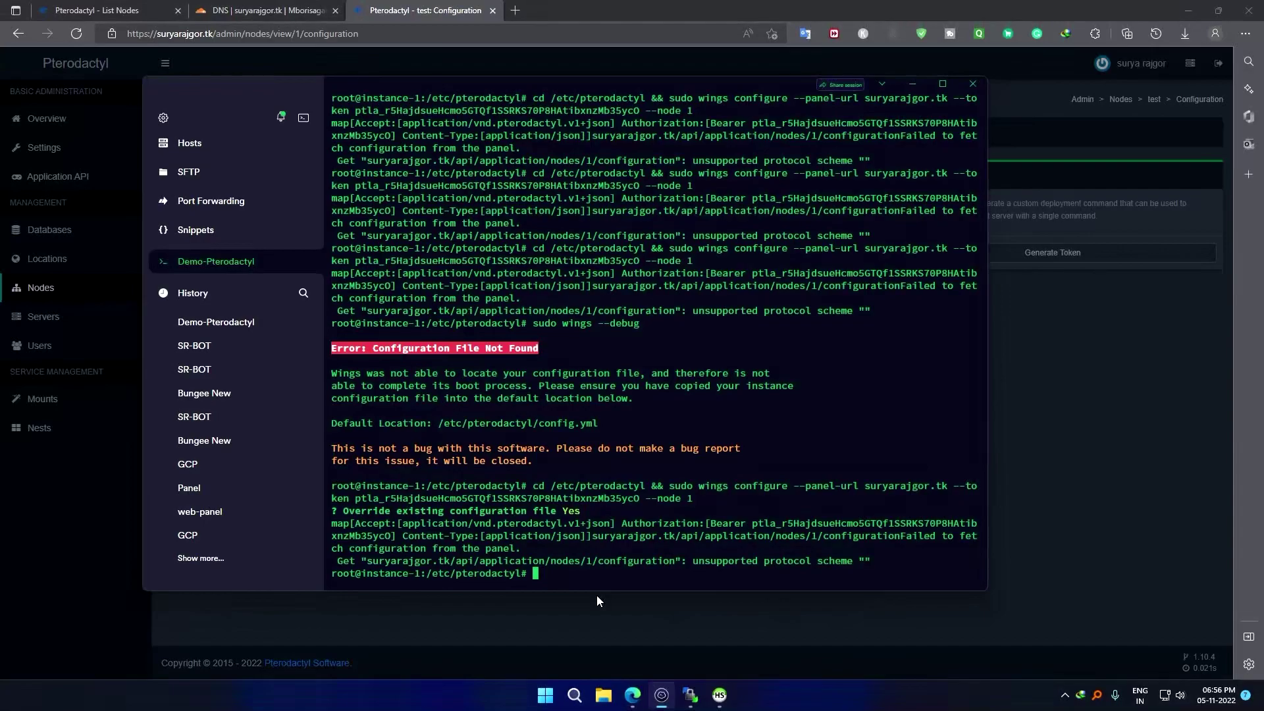
Rerun sudo wings --debug until its SFTP server listens on port 2022.
key(Up)
key(Up)
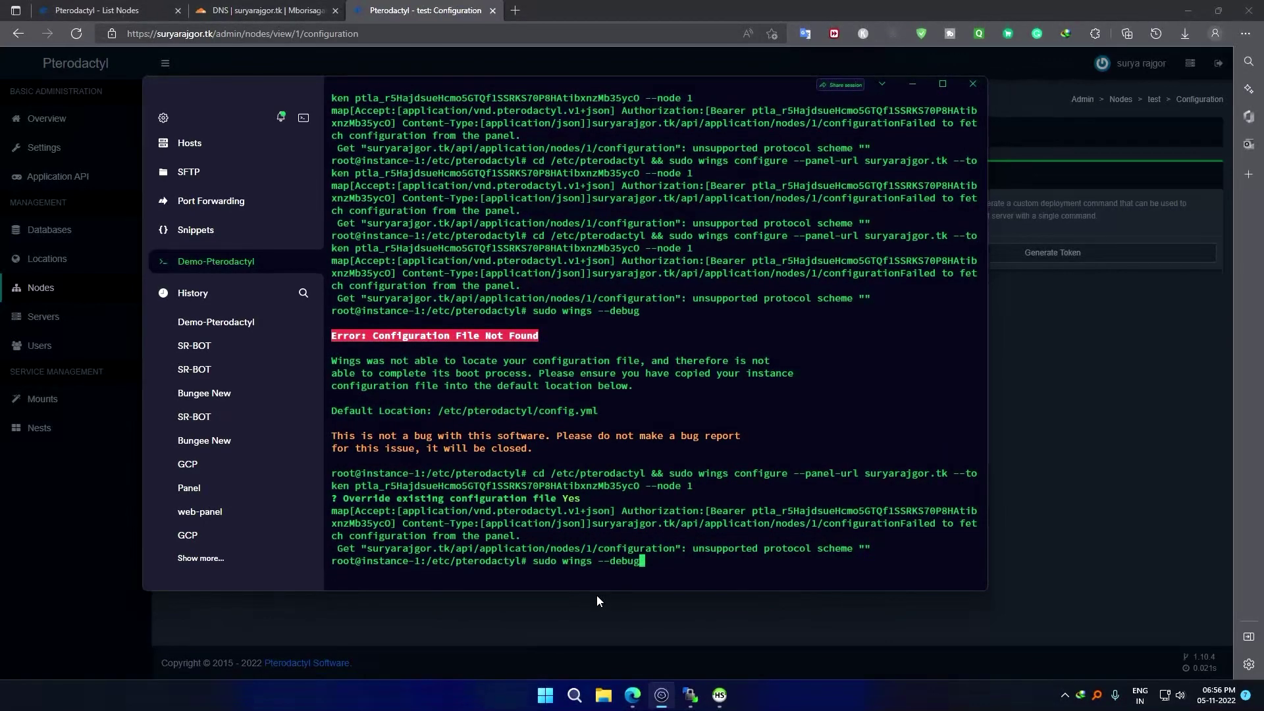
key(Return)
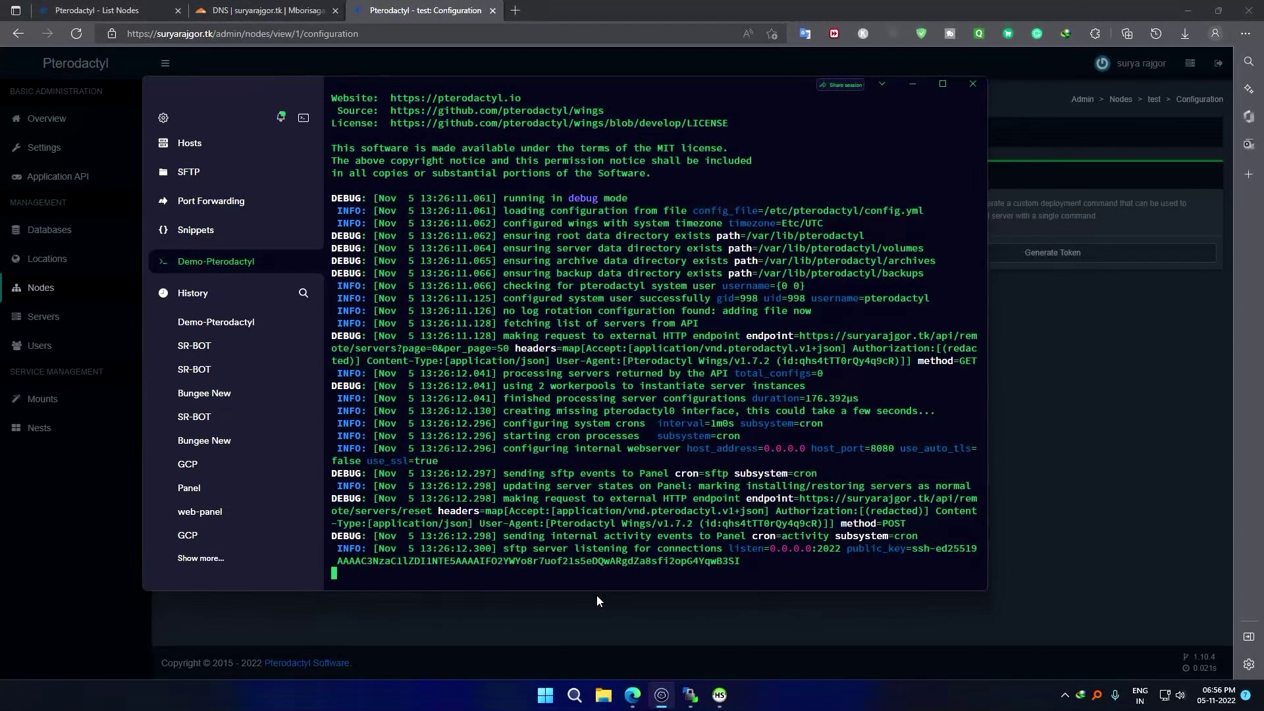
click(397, 21)
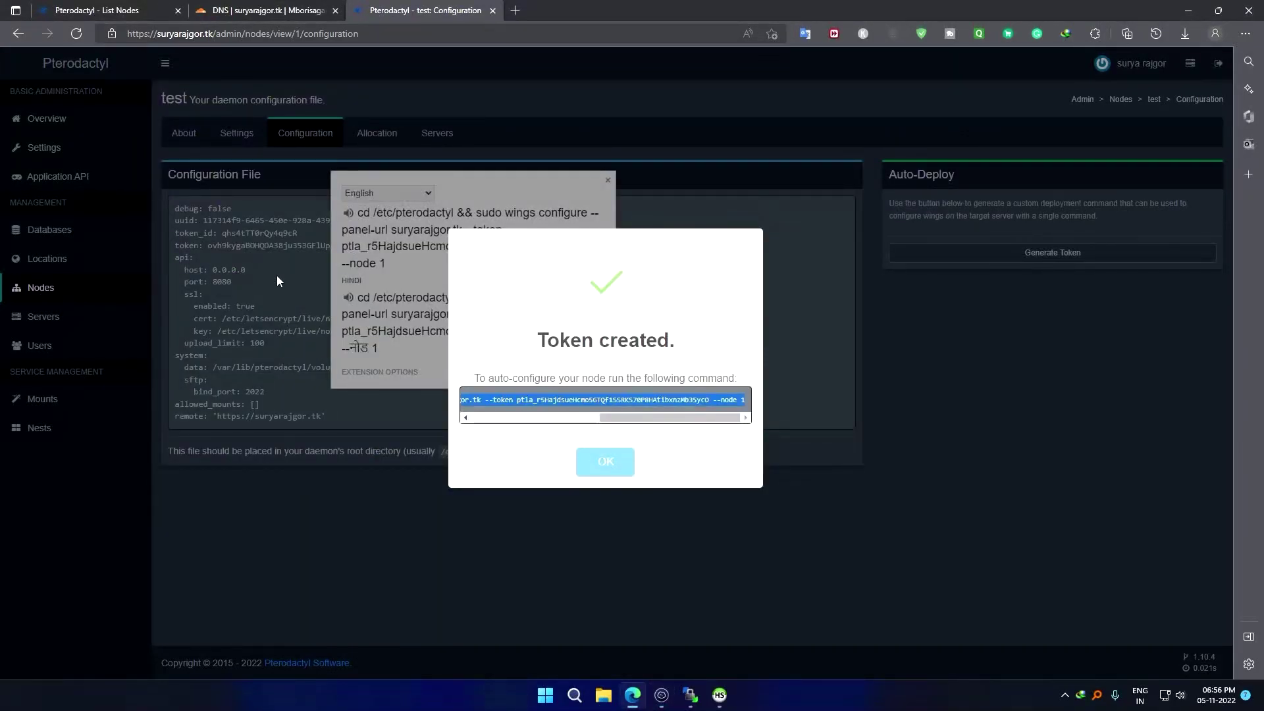
Check node test's heart icon in Nodes, stop Wings with Ctrl+C, then reload the Nodes list.
click(593, 462)
click(40, 286)
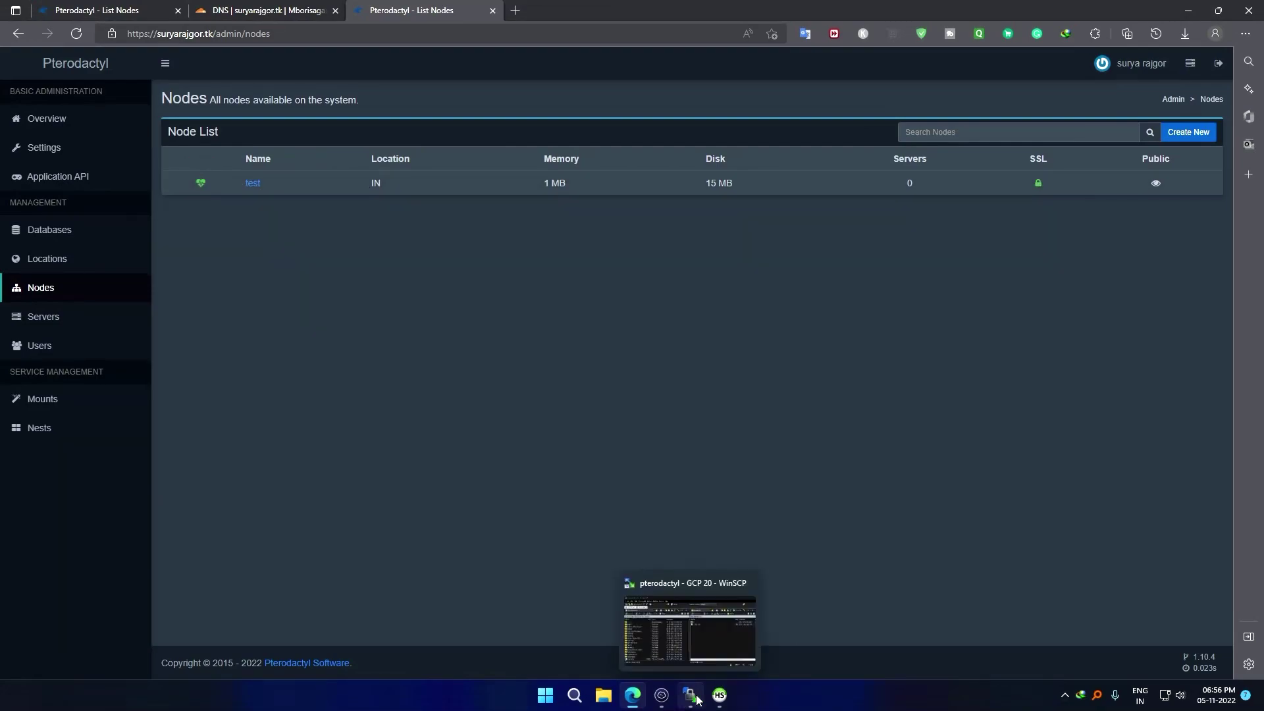
click(641, 622)
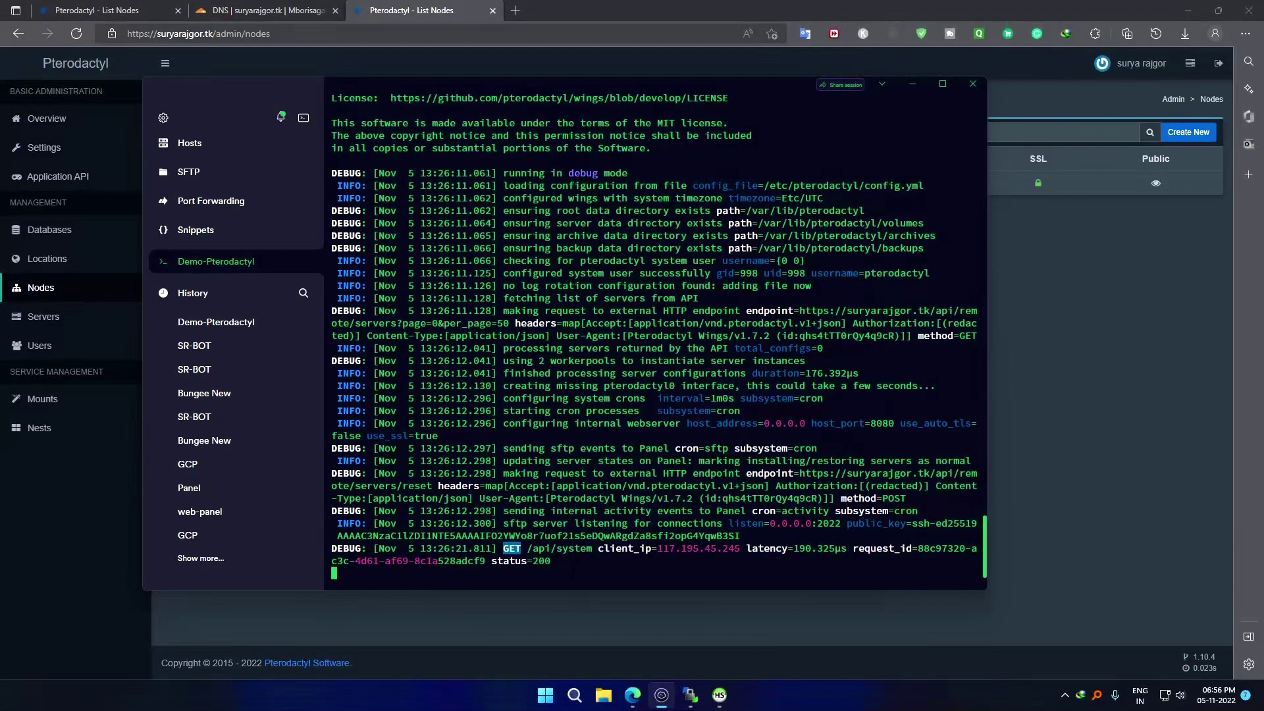
key(ctrl+c)
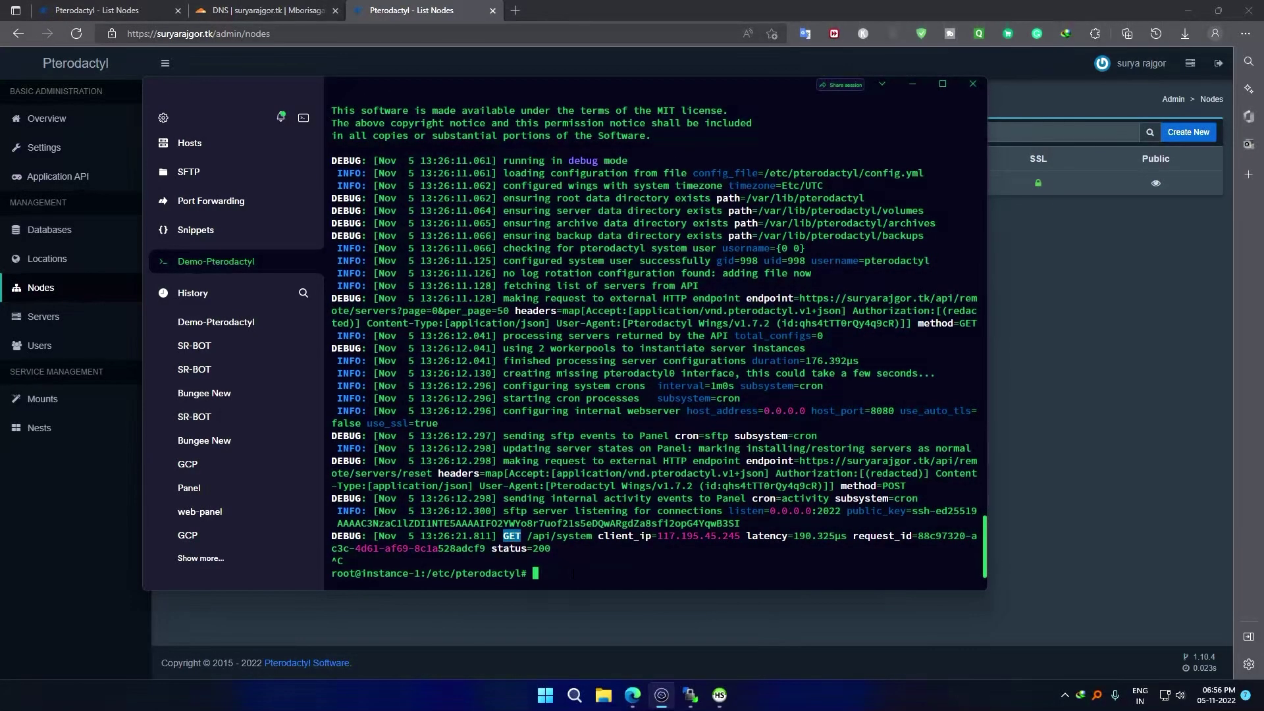
click(138, 454)
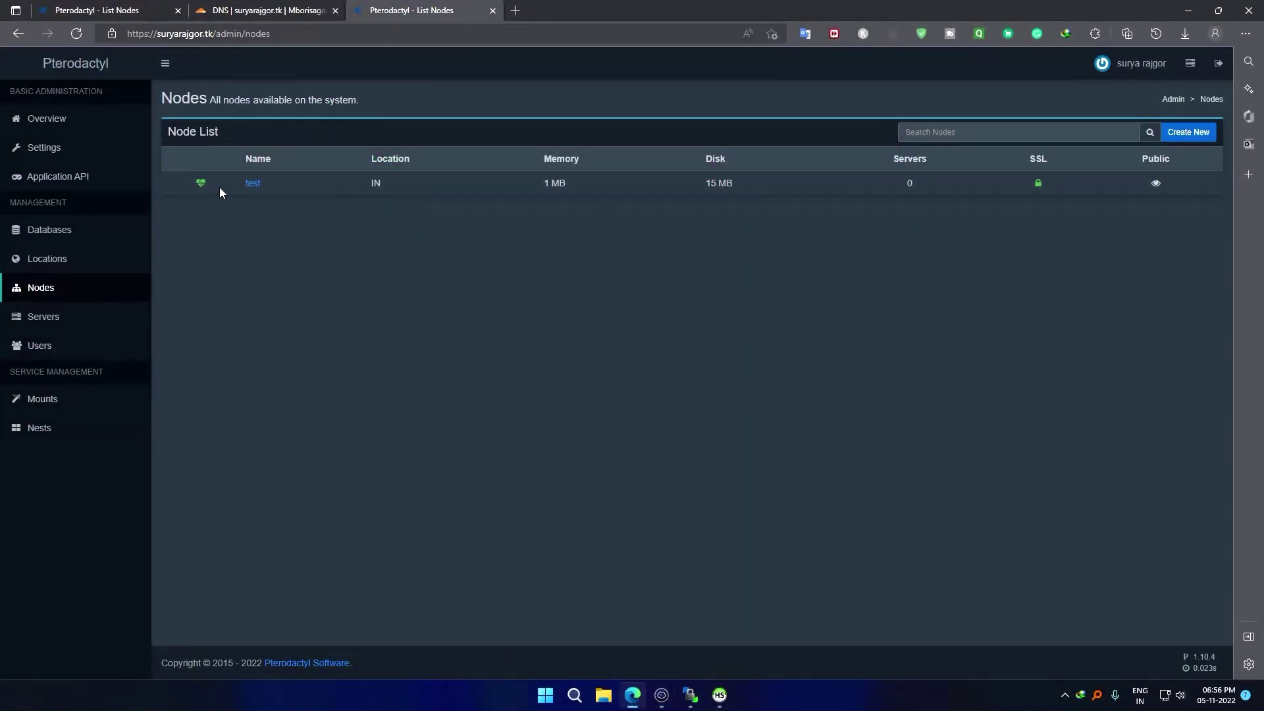
click(41, 346)
click(41, 288)
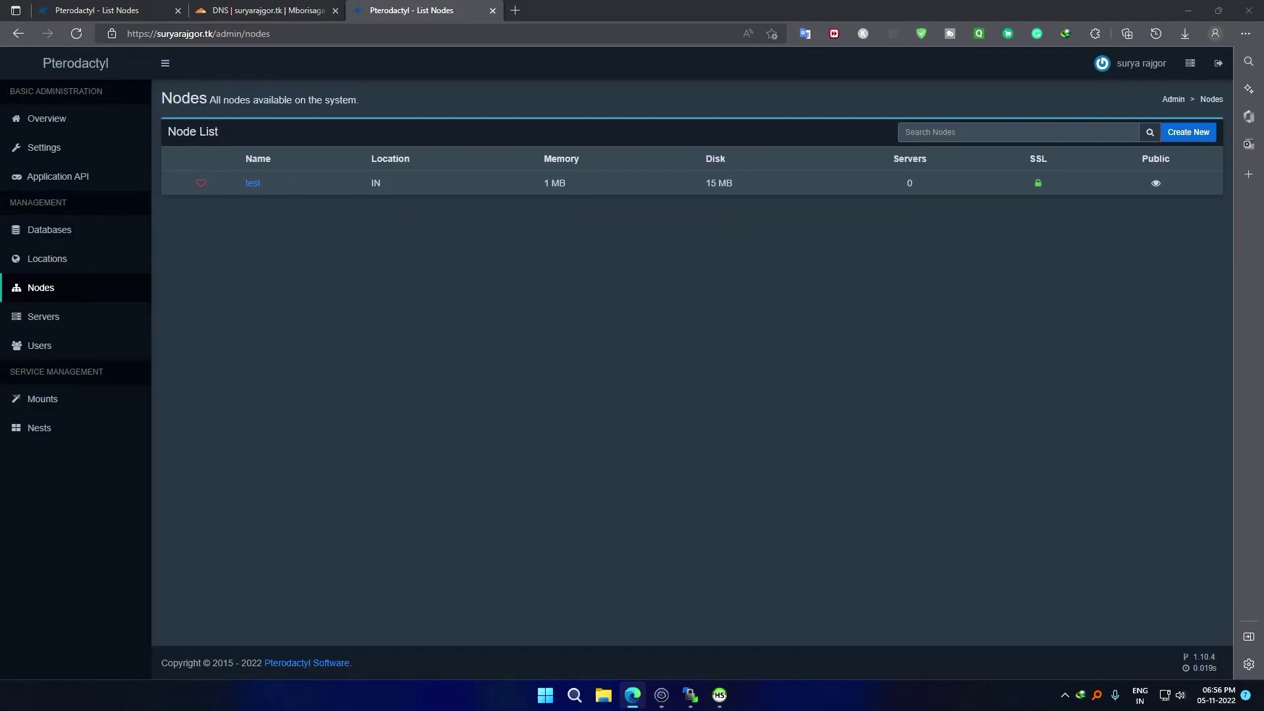
click(662, 695)
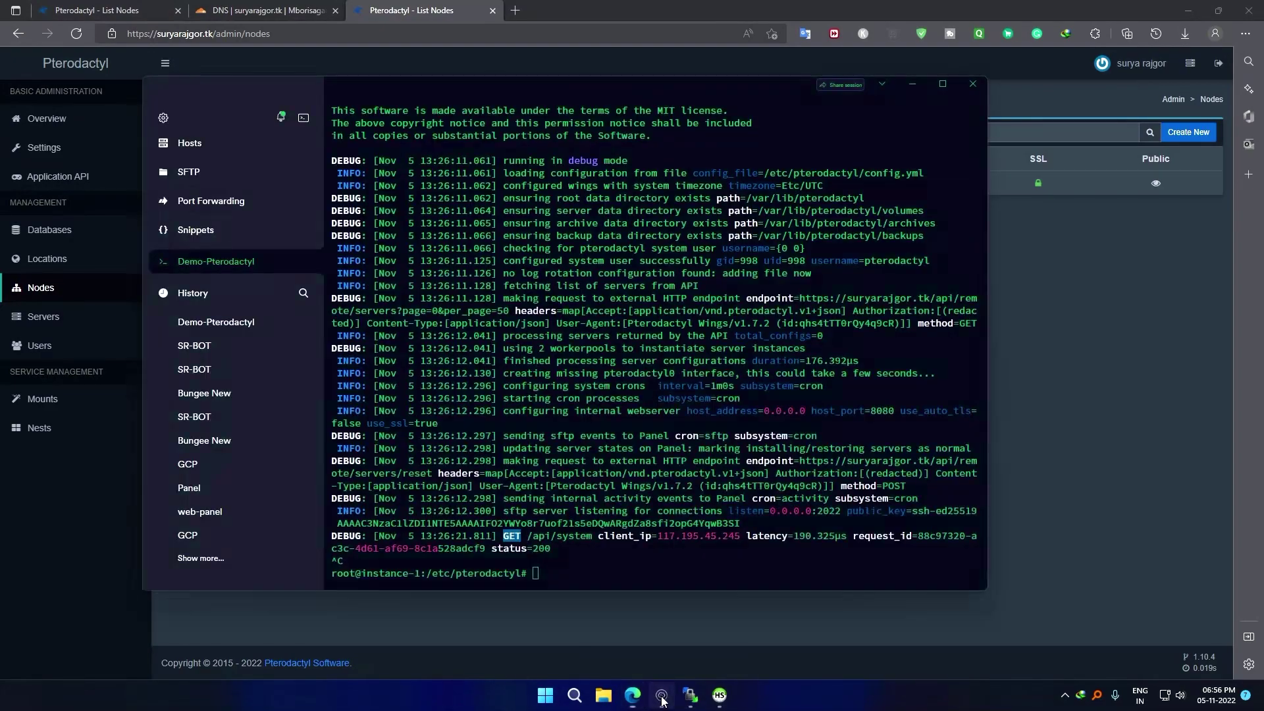
Run 'systemctl enable --now wings' so Wings starts now and on boot.
text(systemctl enable --now wings)
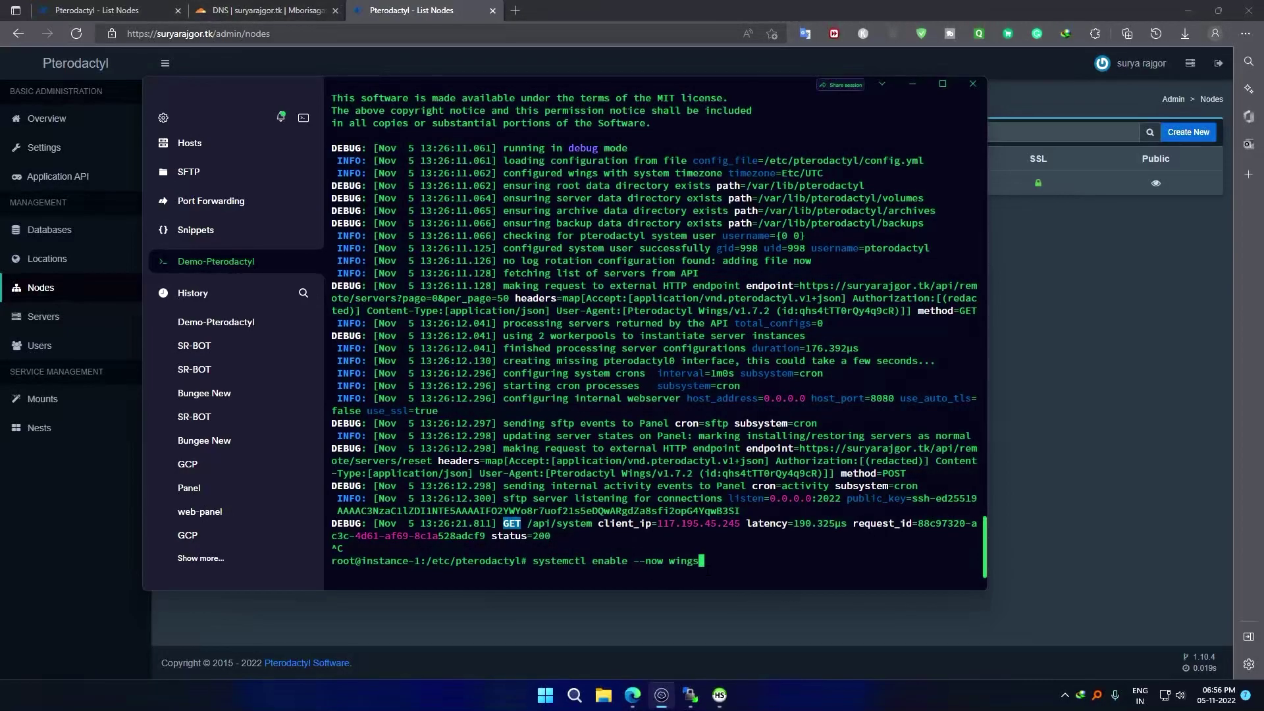
key(Return)
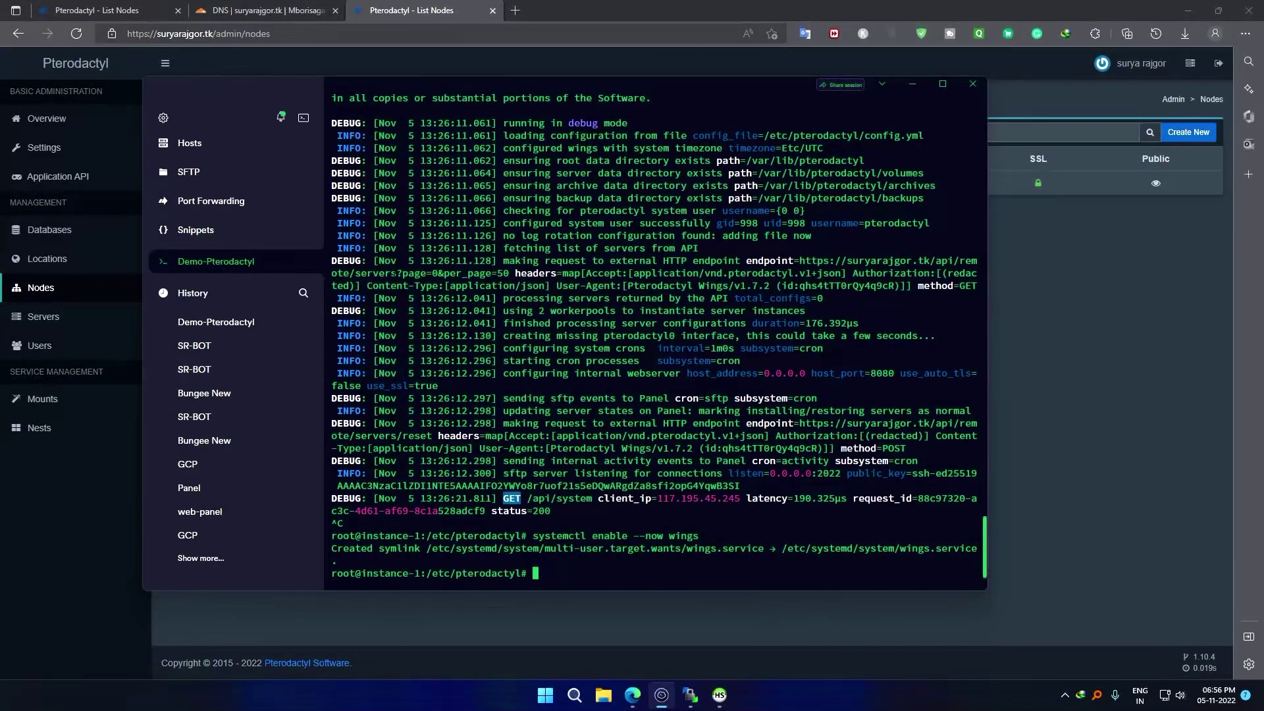
click(433, 13)
mouse_move(200, 184)
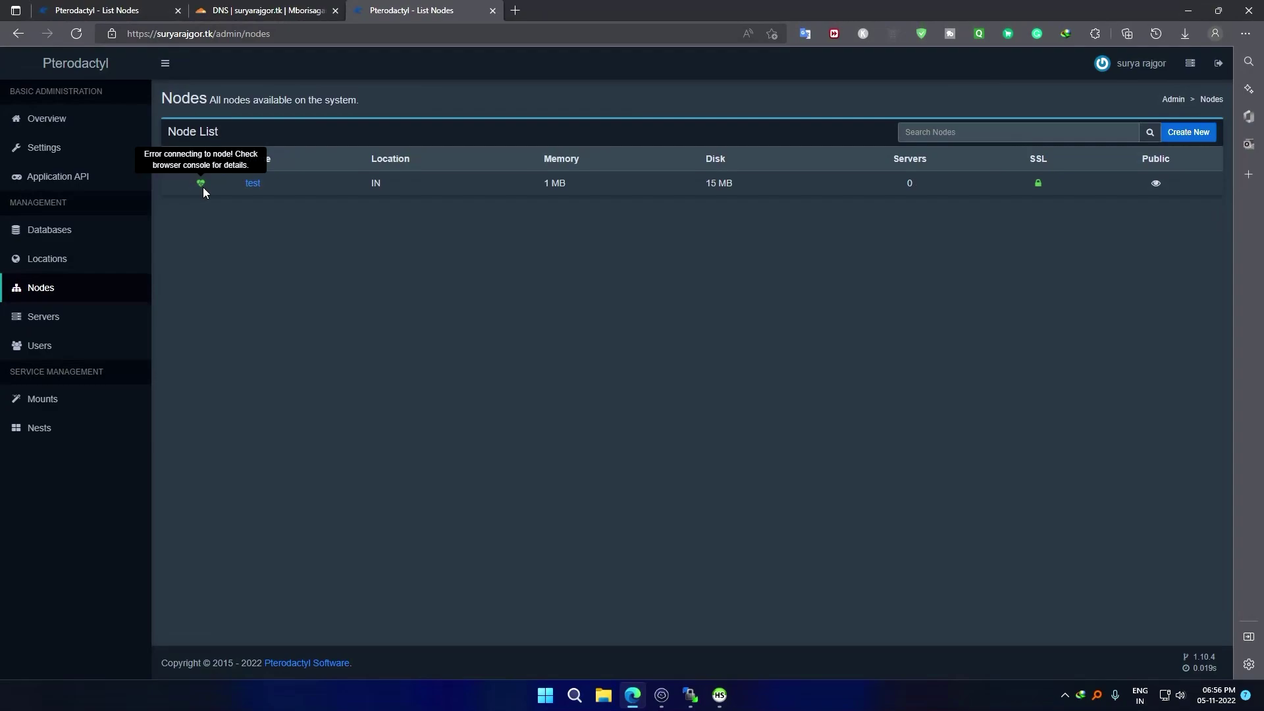
Review node test's Allocation tab, then open Admin > Servers > Create New.
click(253, 184)
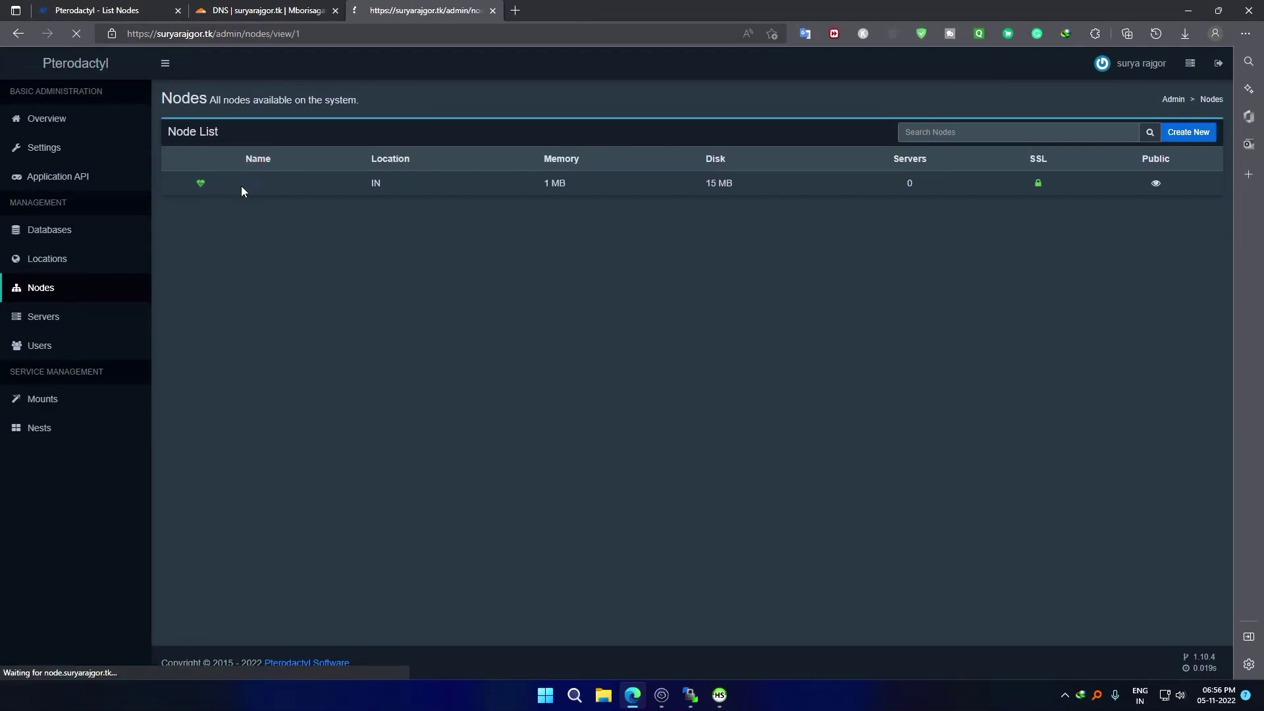
click(395, 131)
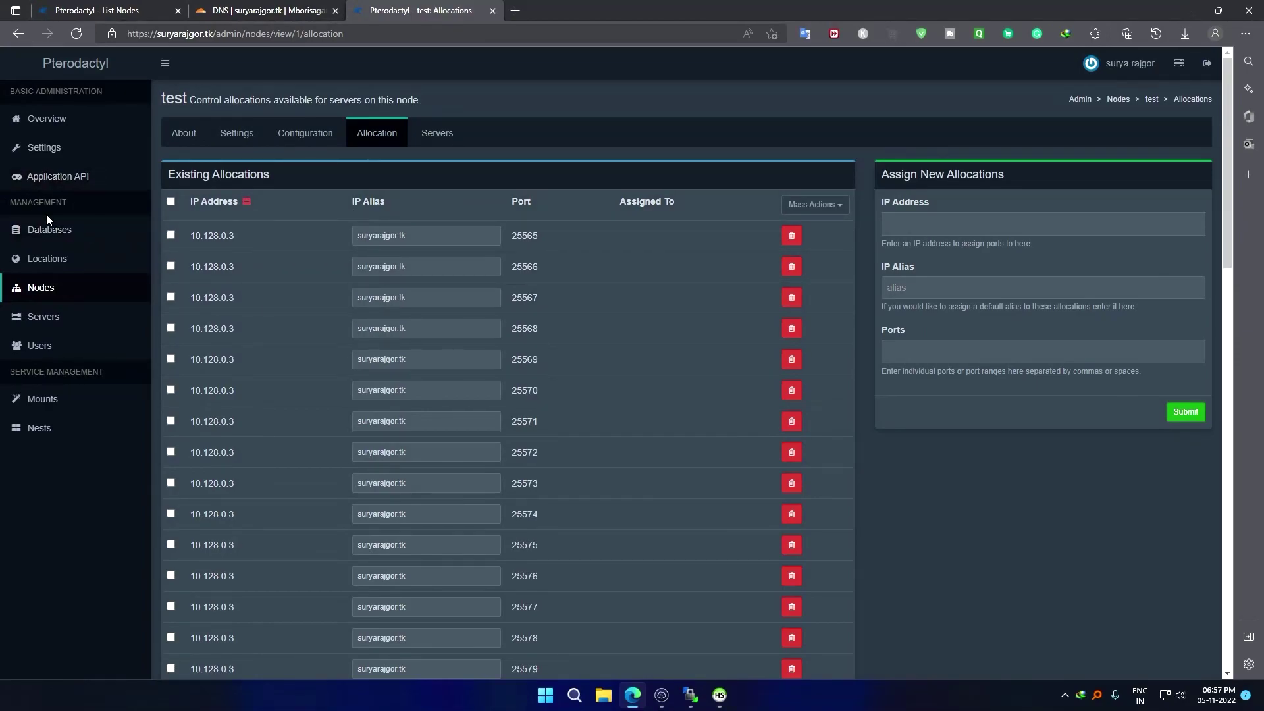
click(71, 65)
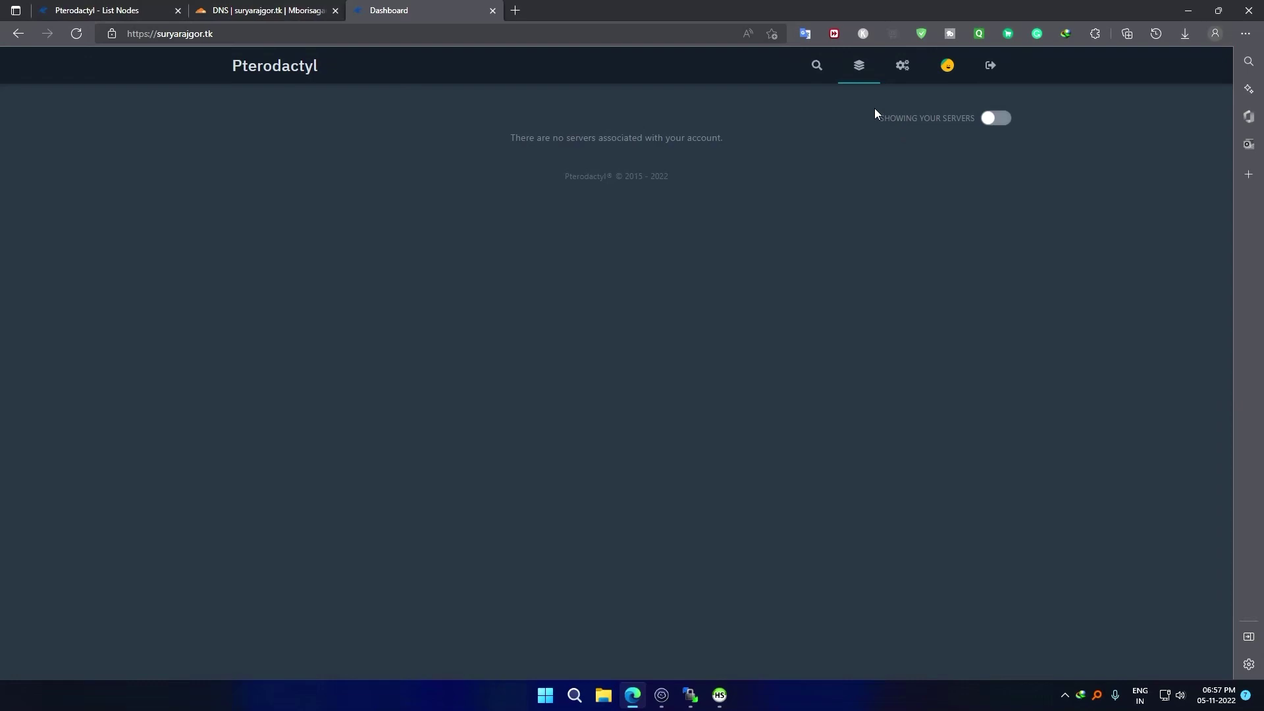
click(902, 68)
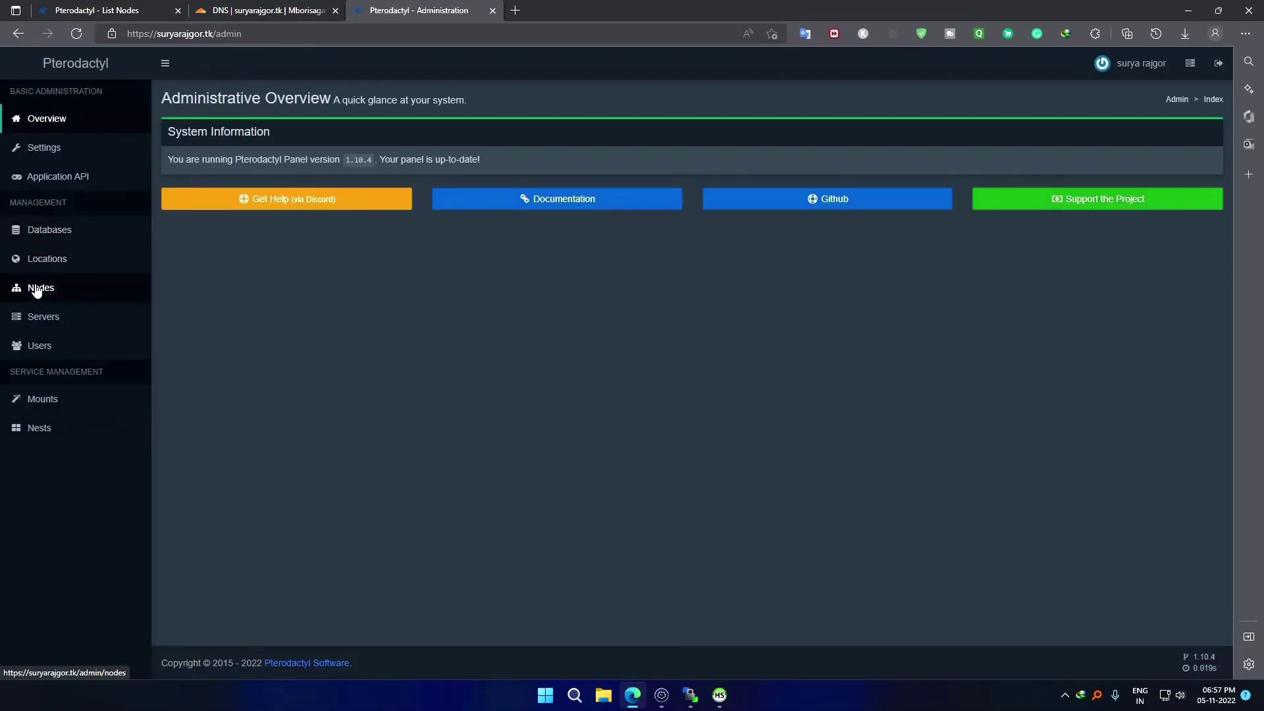
click(43, 321)
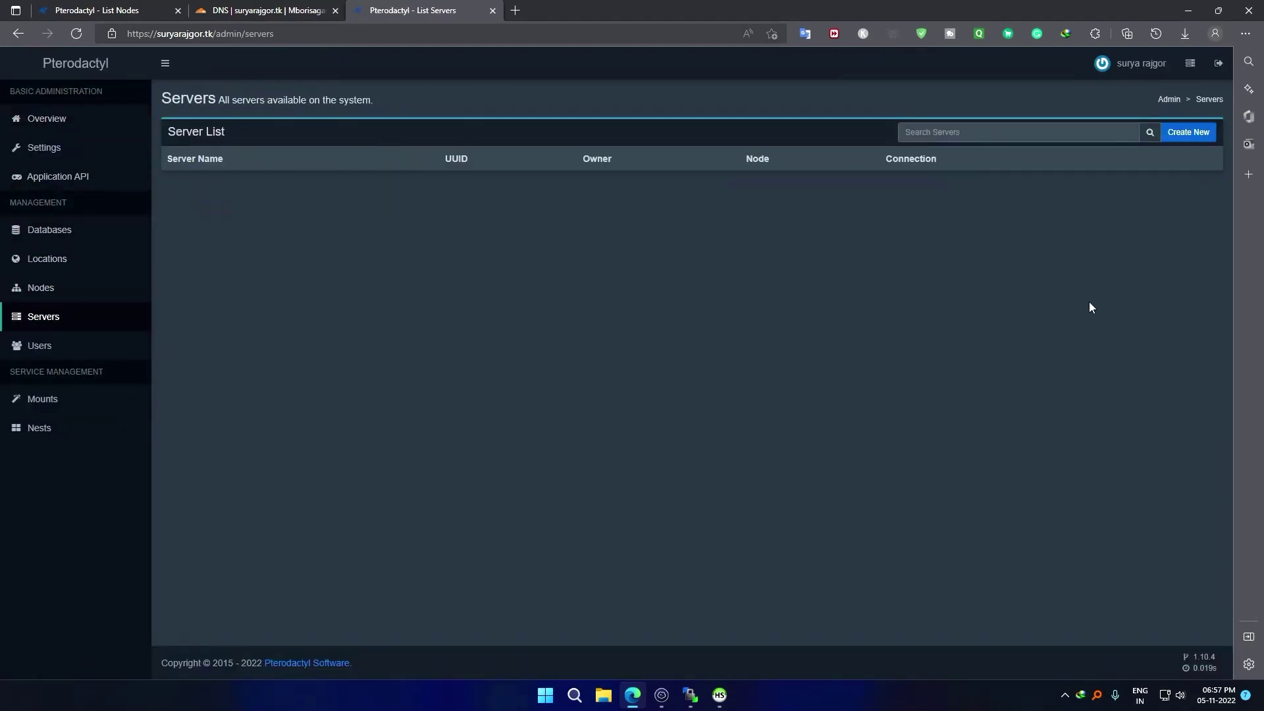
click(1178, 133)
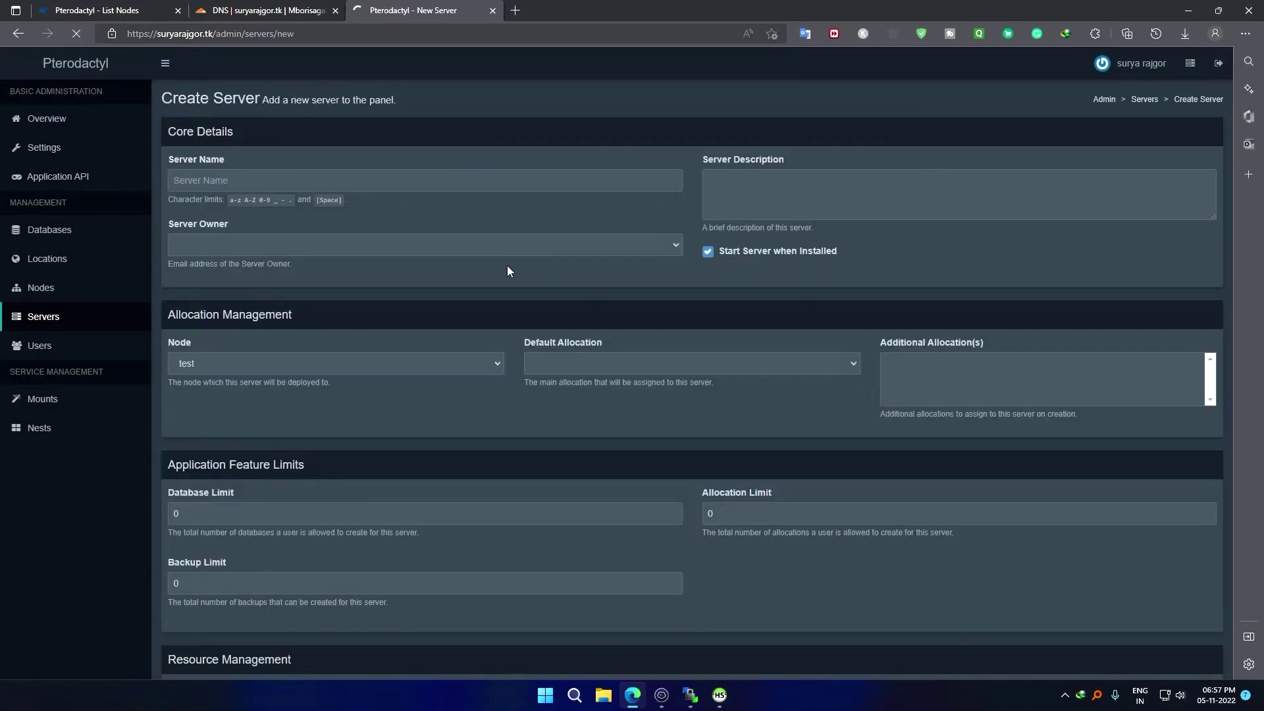
Keep node test, set default allocation 25566 and add 25565 as an additional port.
click(281, 366)
click(204, 429)
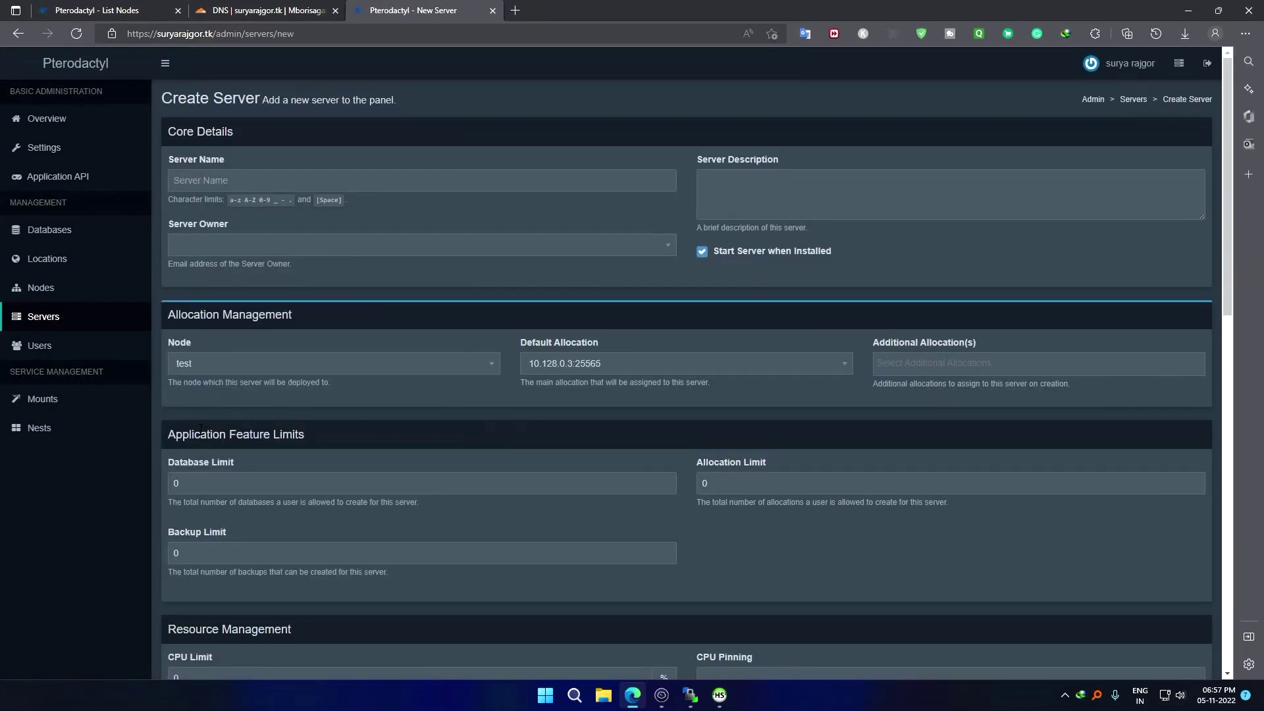
click(607, 370)
click(583, 440)
click(912, 363)
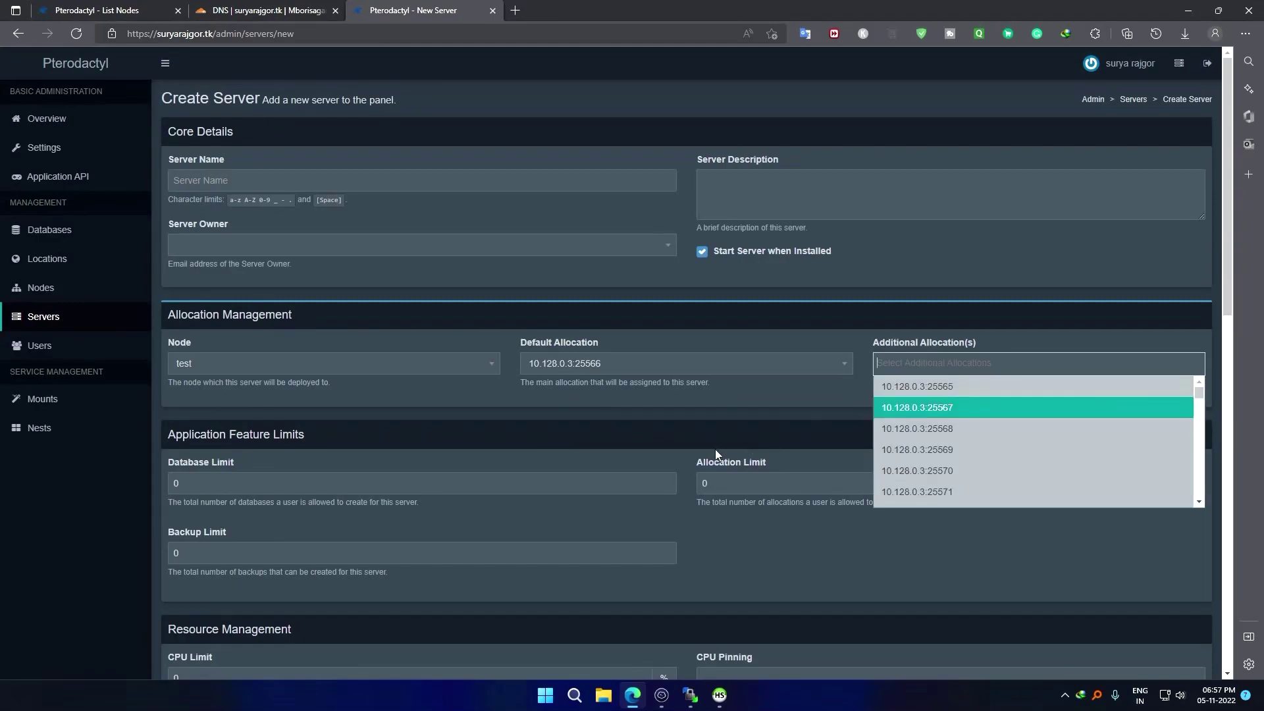
click(930, 388)
scroll(593, 424, down, 3)
scroll(593, 424, down, 1)
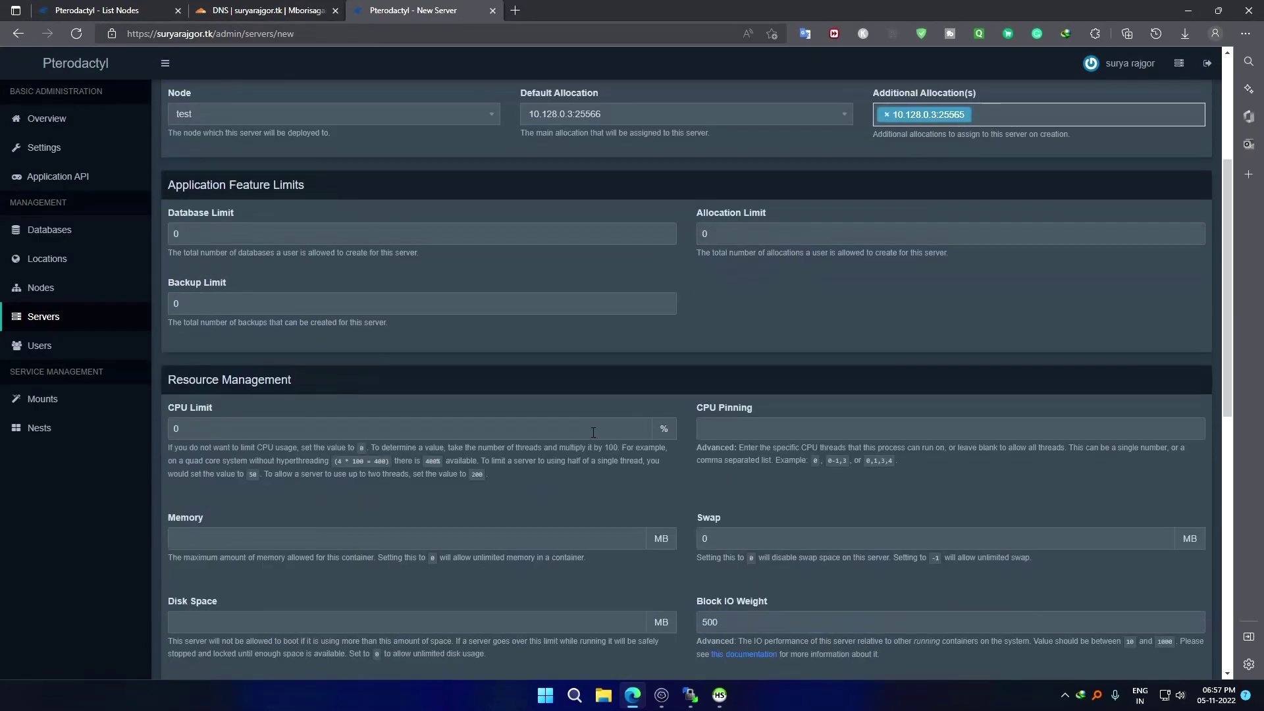
scroll(603, 464, down, 7)
scroll(676, 582, down, 2)
click(1168, 603)
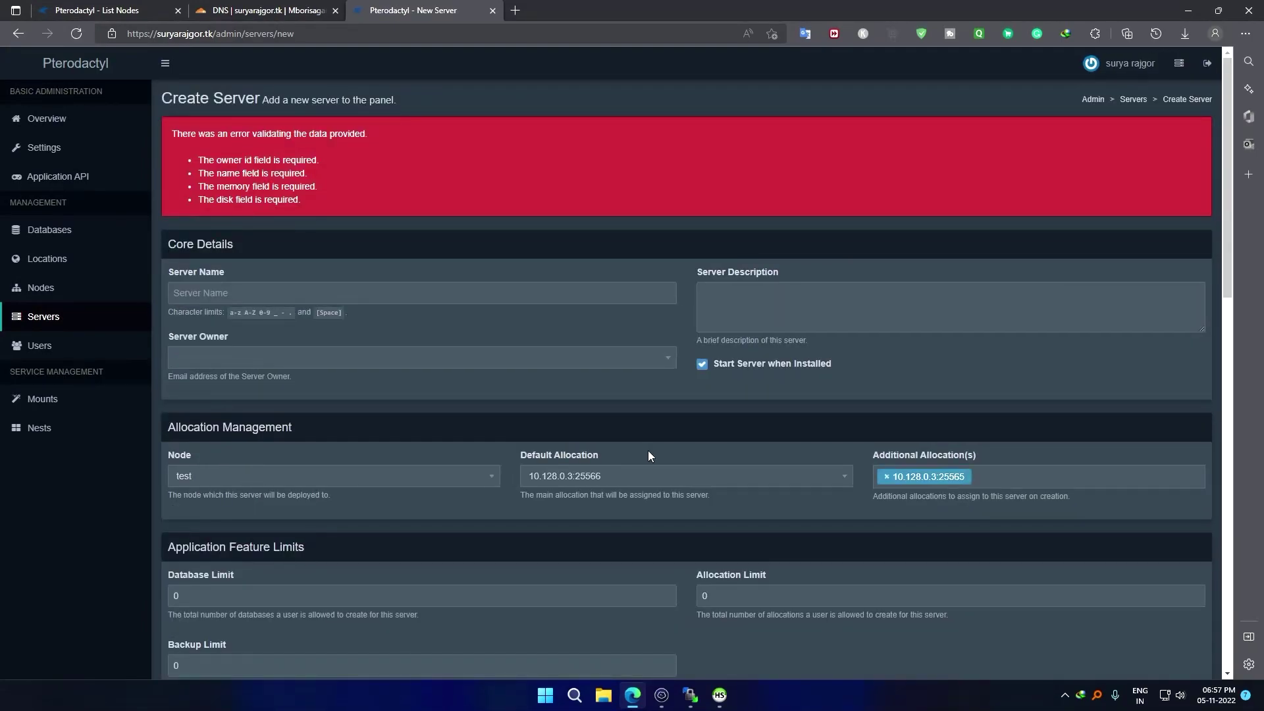
Search for and choose the owning user, then set memory to 1000 MB and disk to 0.
click(197, 359)
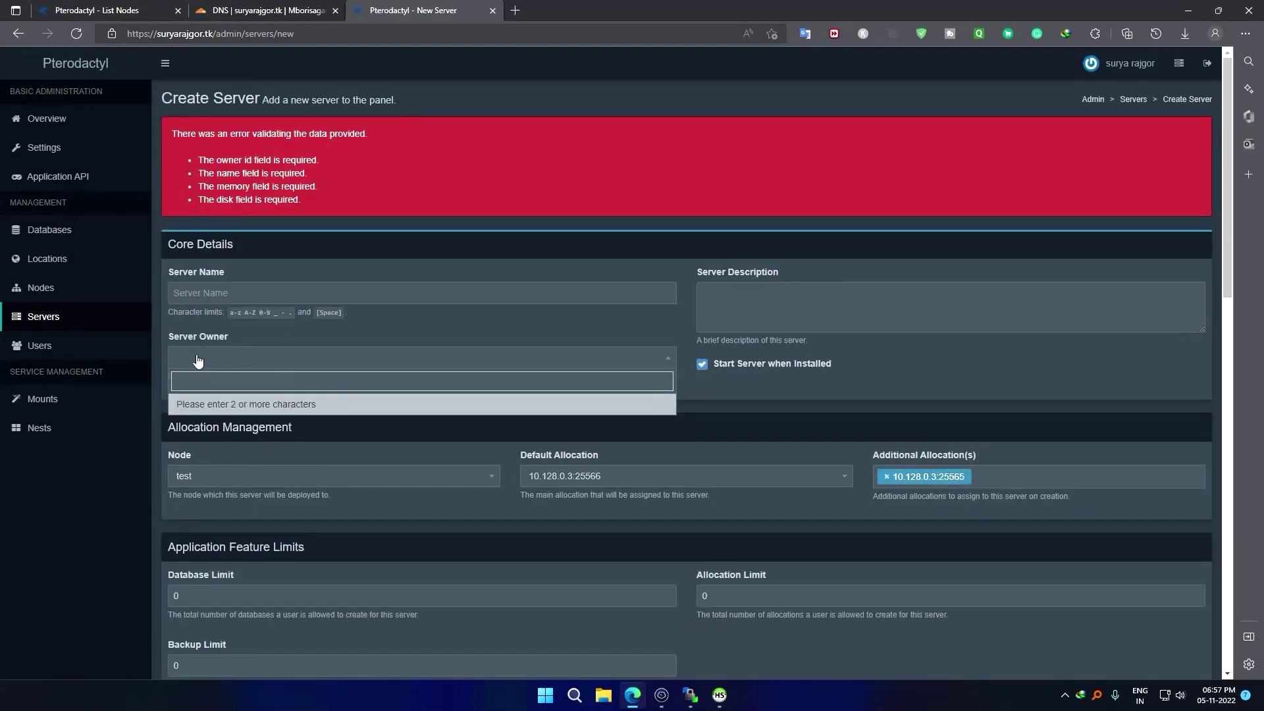
text(con)
click(227, 403)
scroll(306, 505, down, 3)
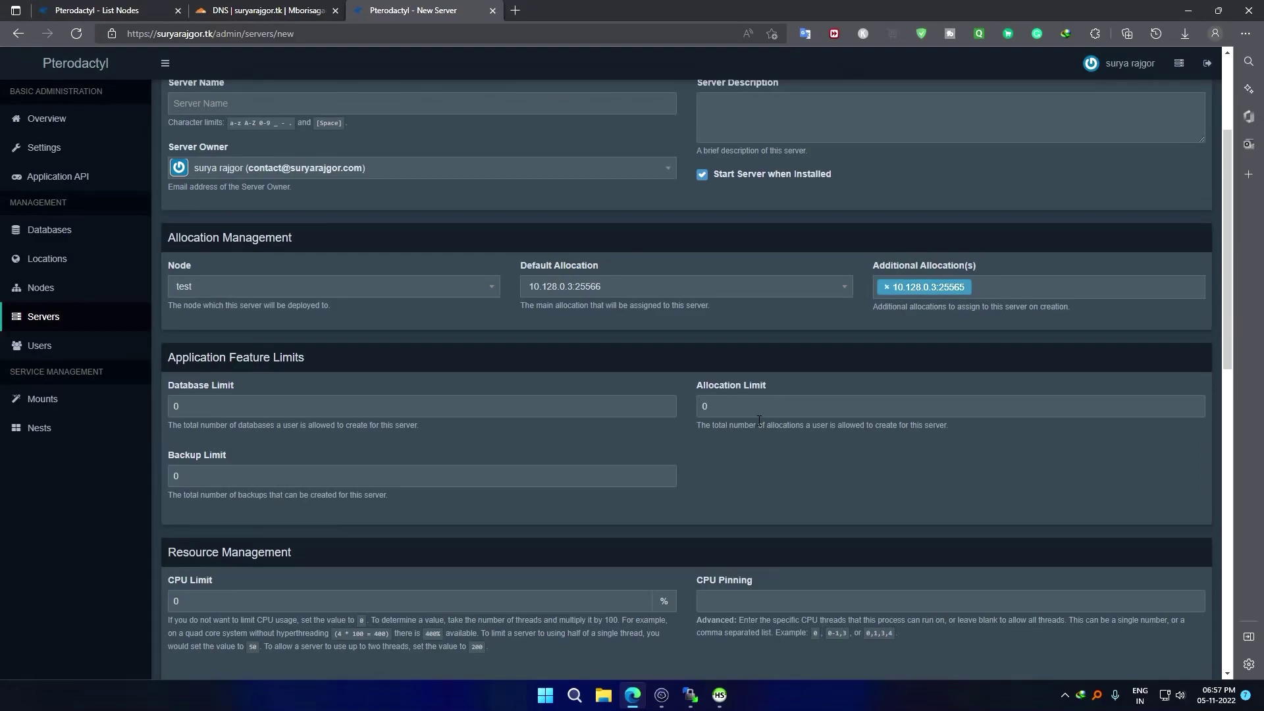
scroll(728, 409, down, 3)
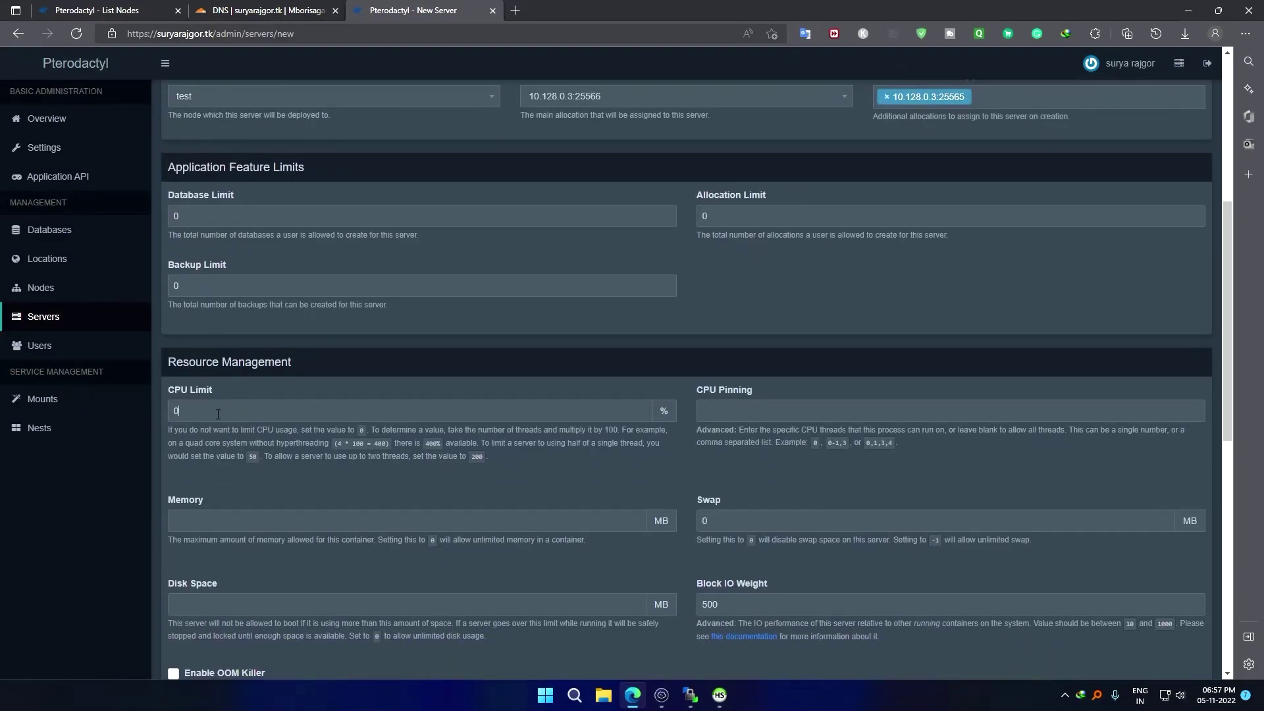
scroll(211, 421, down, 2)
click(198, 428)
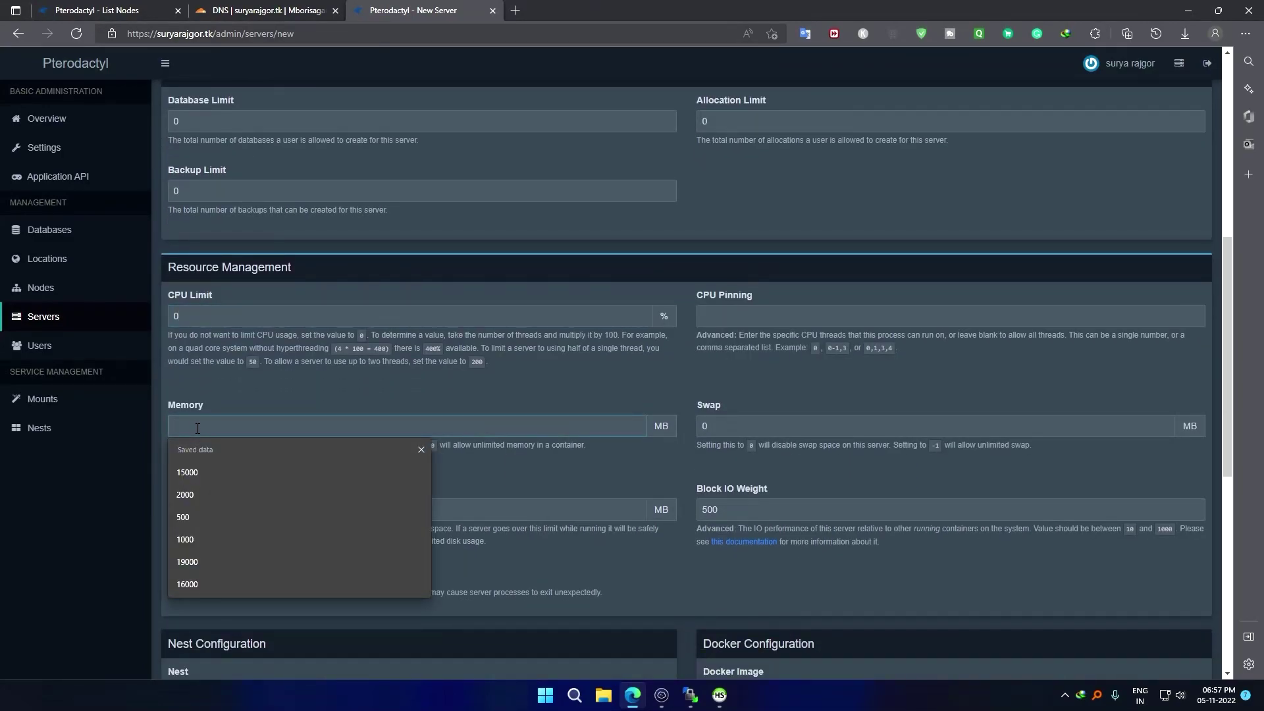
text(1000)
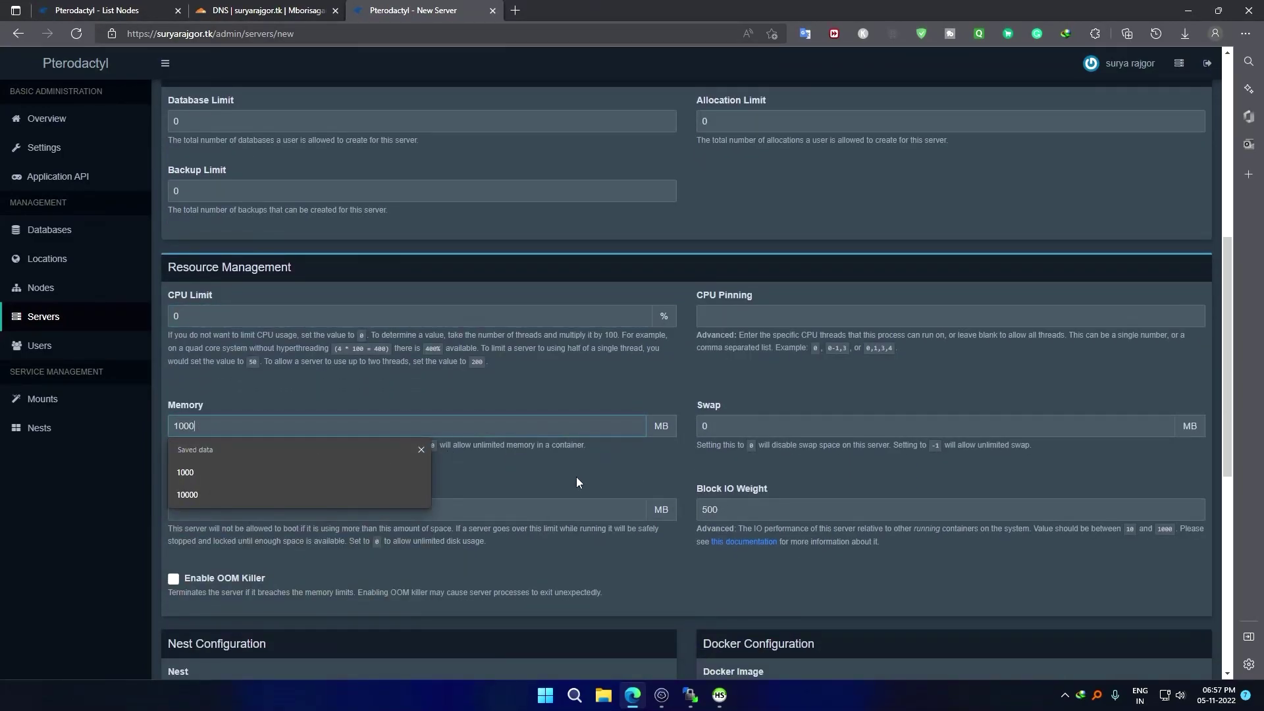
click(577, 483)
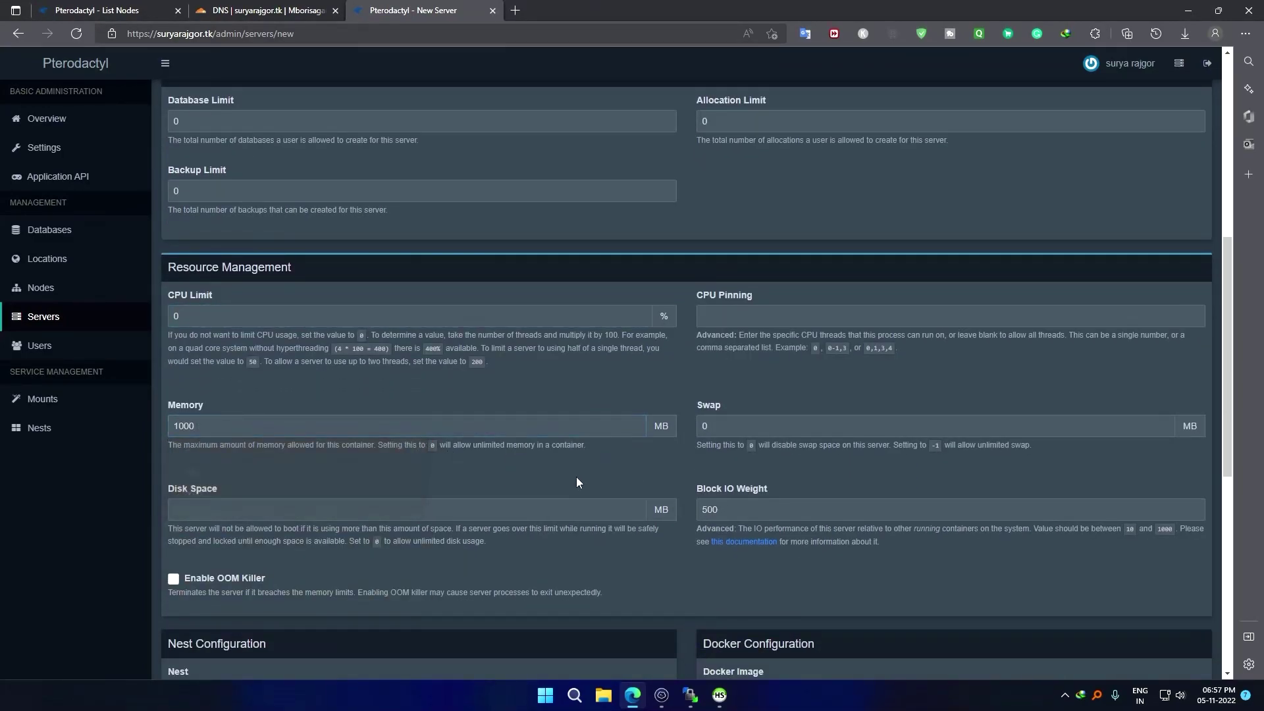
click(531, 511)
text(0)
Resubmit the Create Server form with the completed Minecraft/Bungeecord settings.
scroll(530, 510, down, 3)
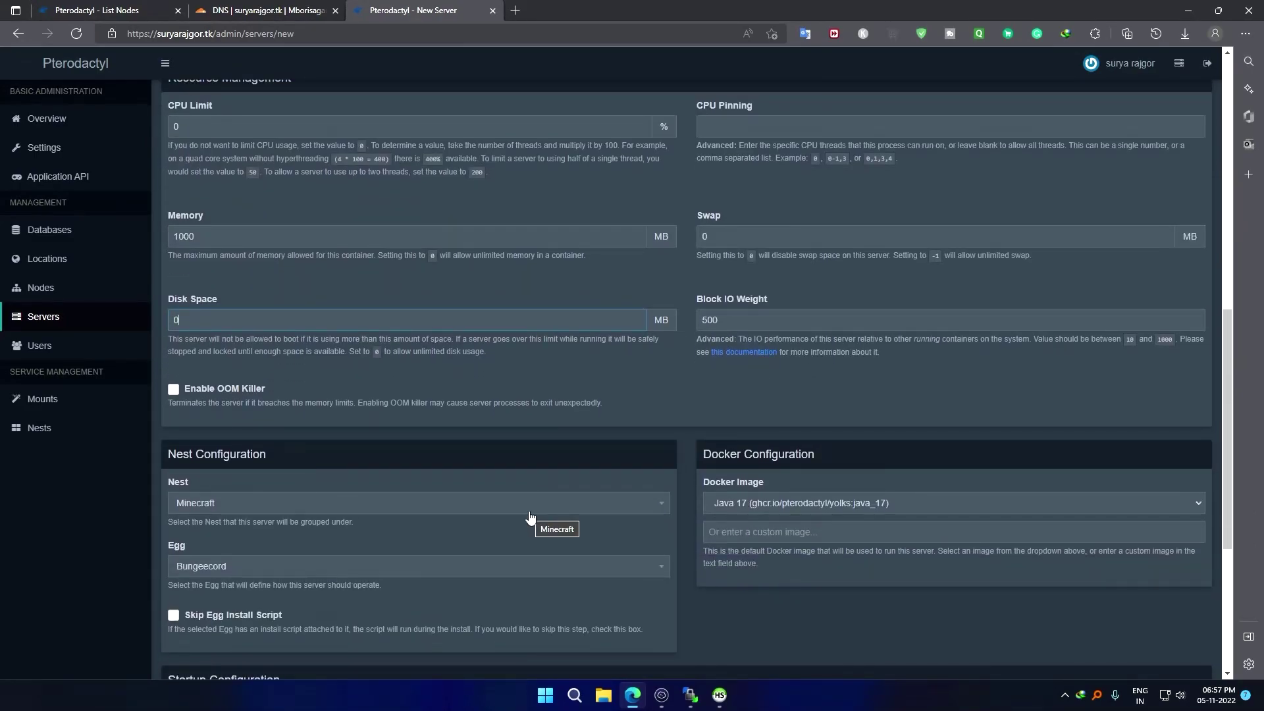
scroll(530, 516, down, 1)
scroll(532, 515, down, 3)
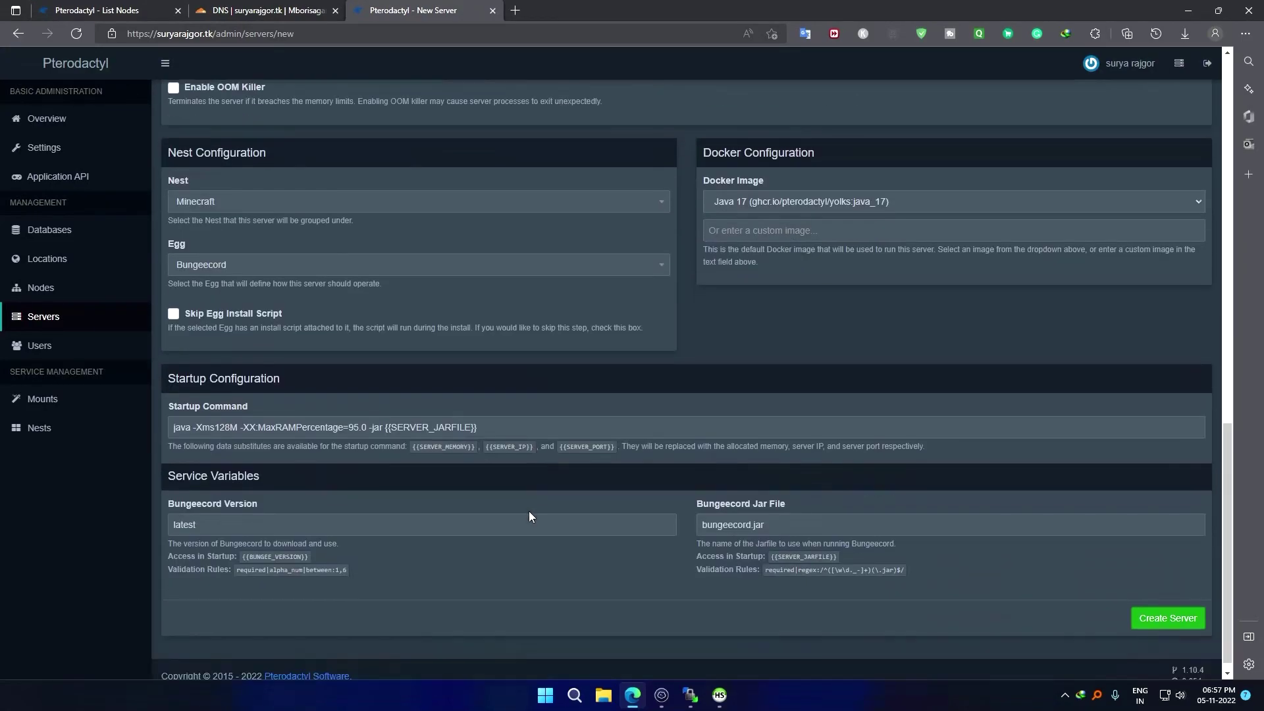
click(1178, 611)
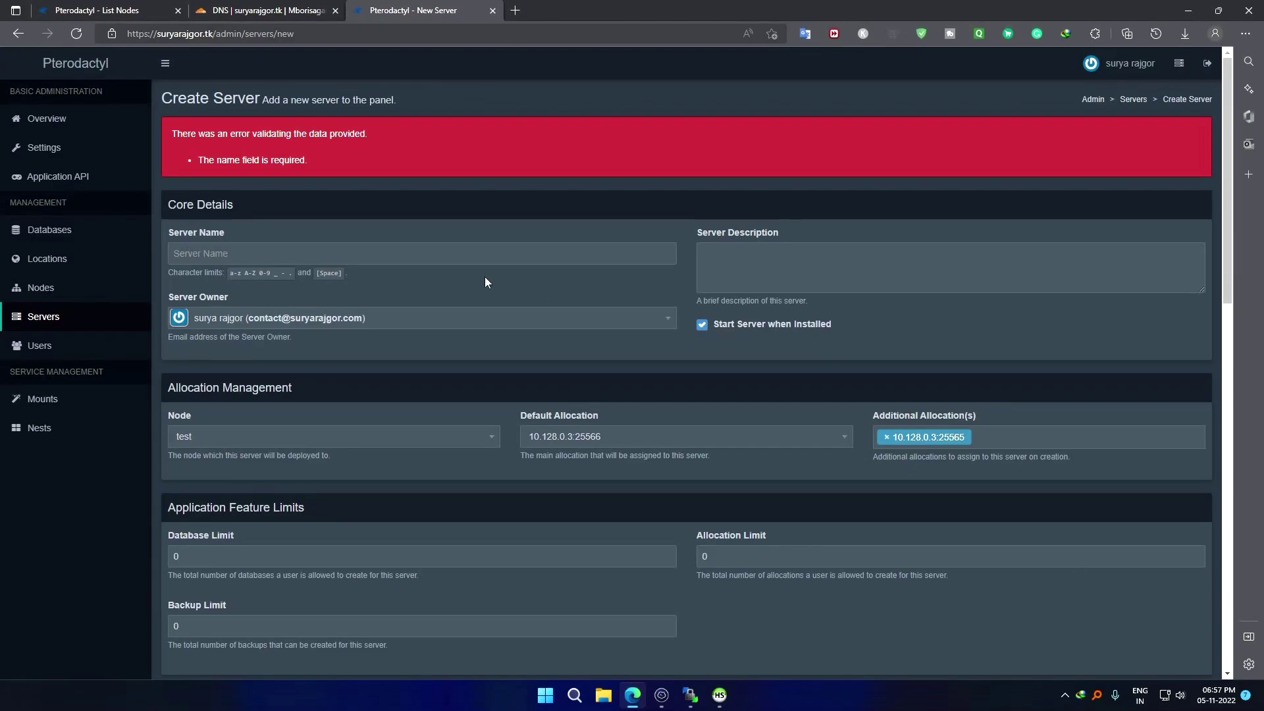
text(gg)
scroll(825, 500, down, 10)
scroll(954, 563, down, 4)
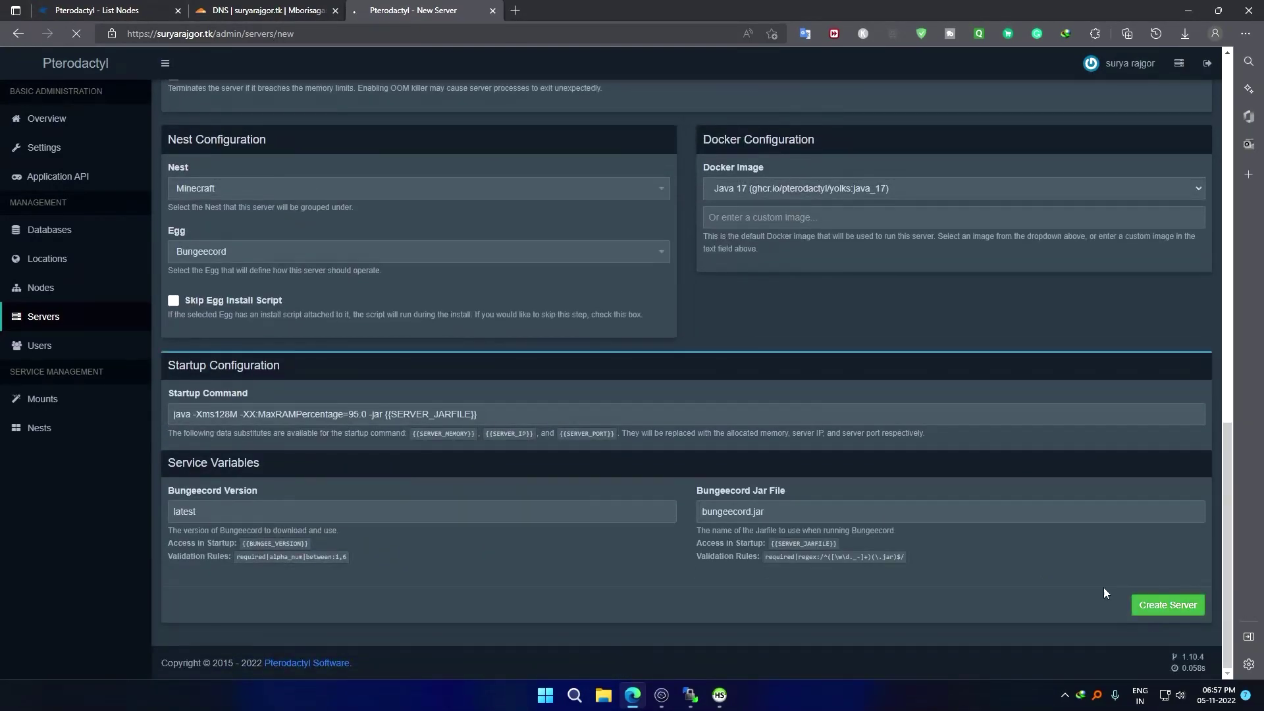
click(1153, 604)
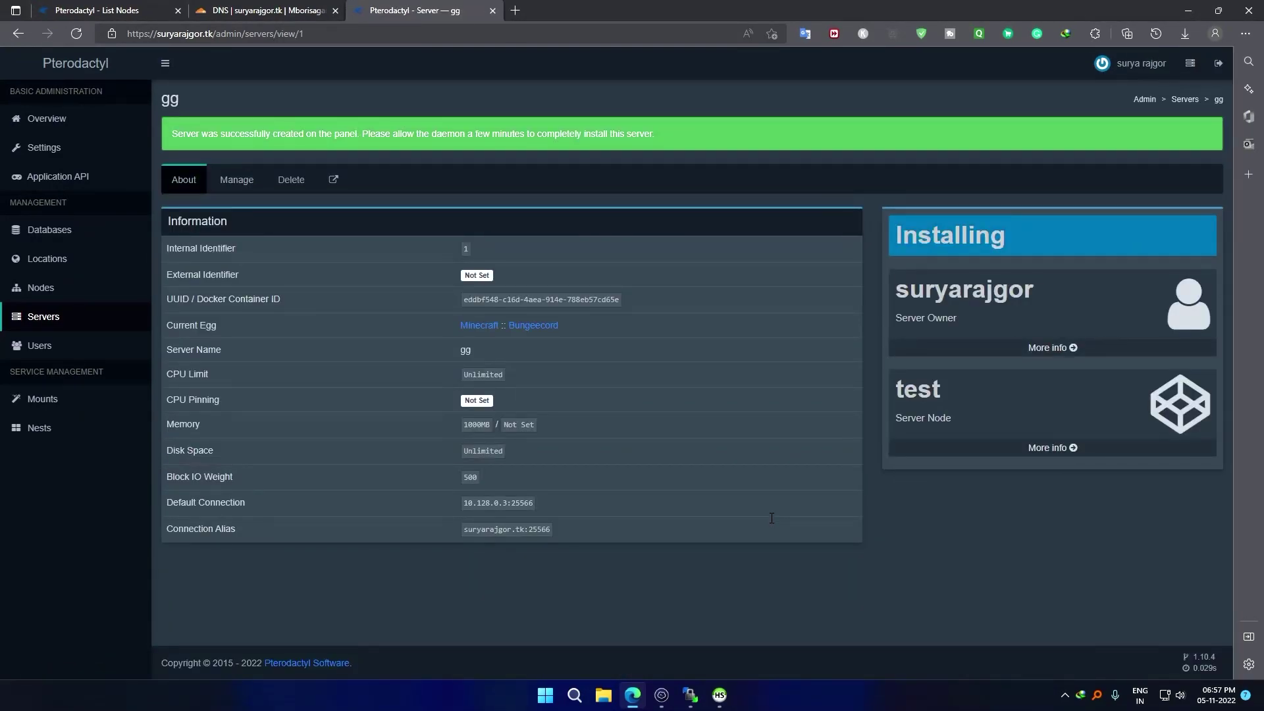
Open gg's own console page, close its admin tab and view the Activity log.
click(342, 179)
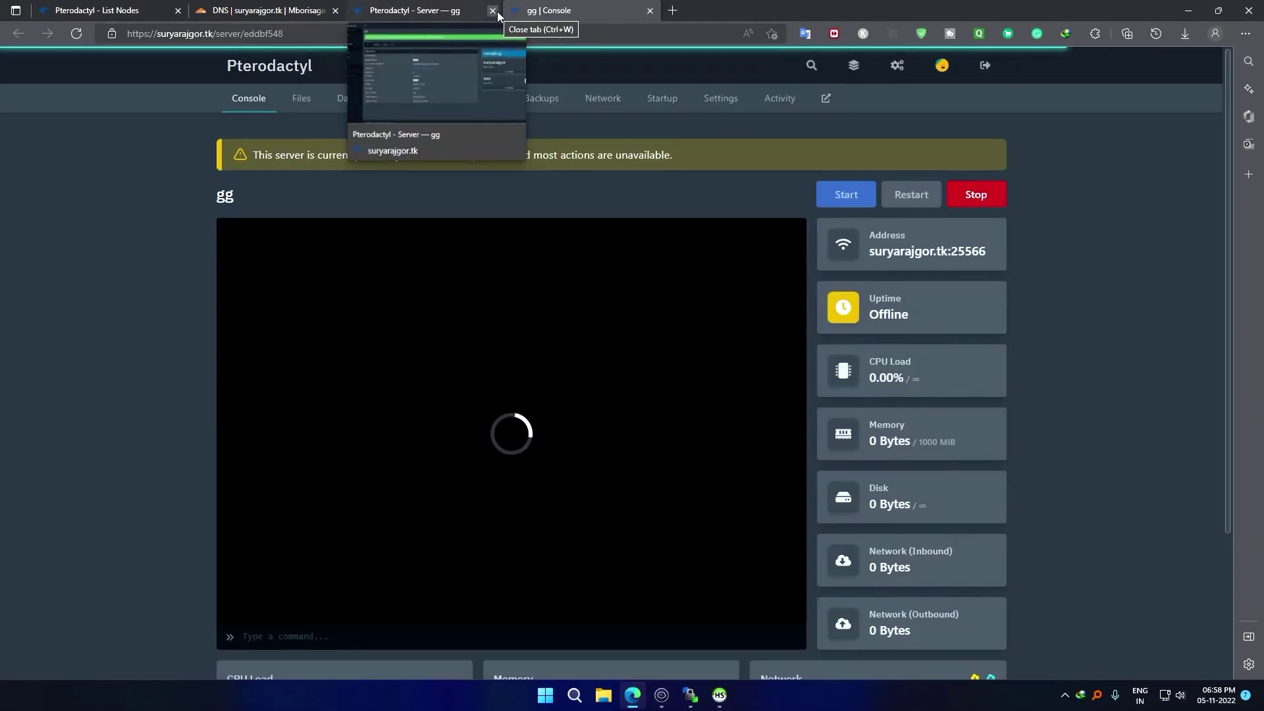
click(493, 11)
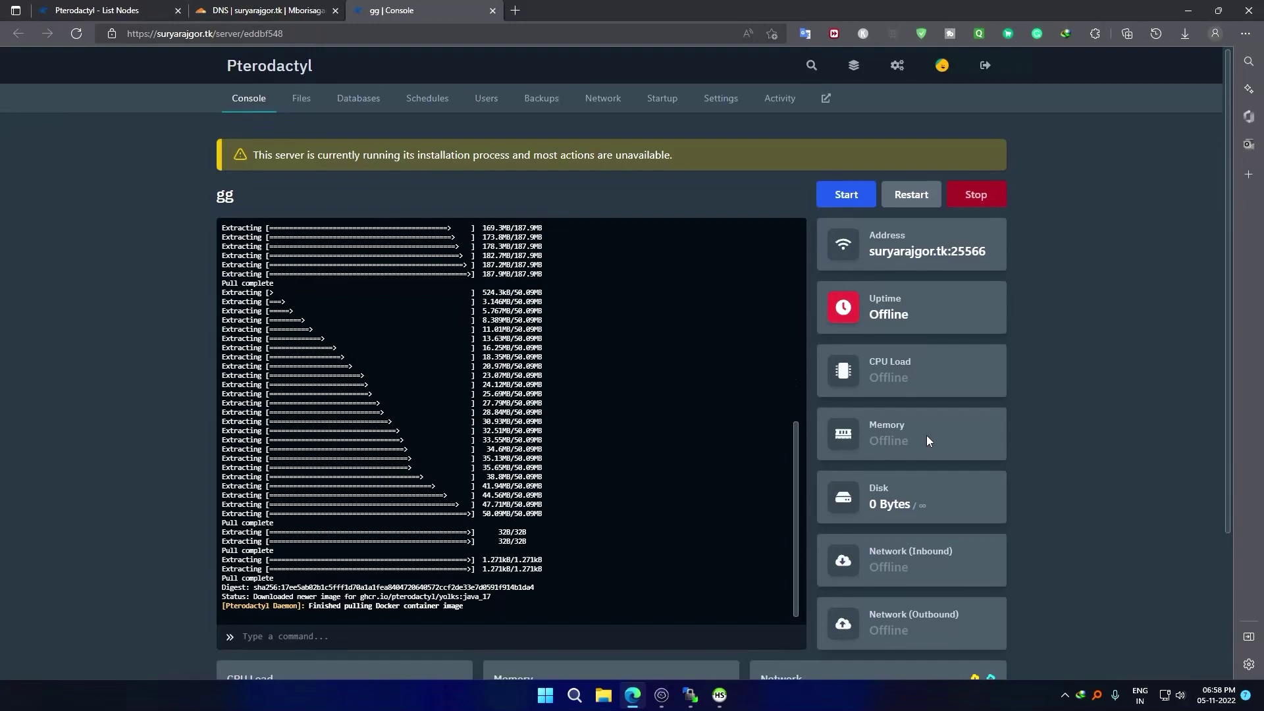
click(793, 102)
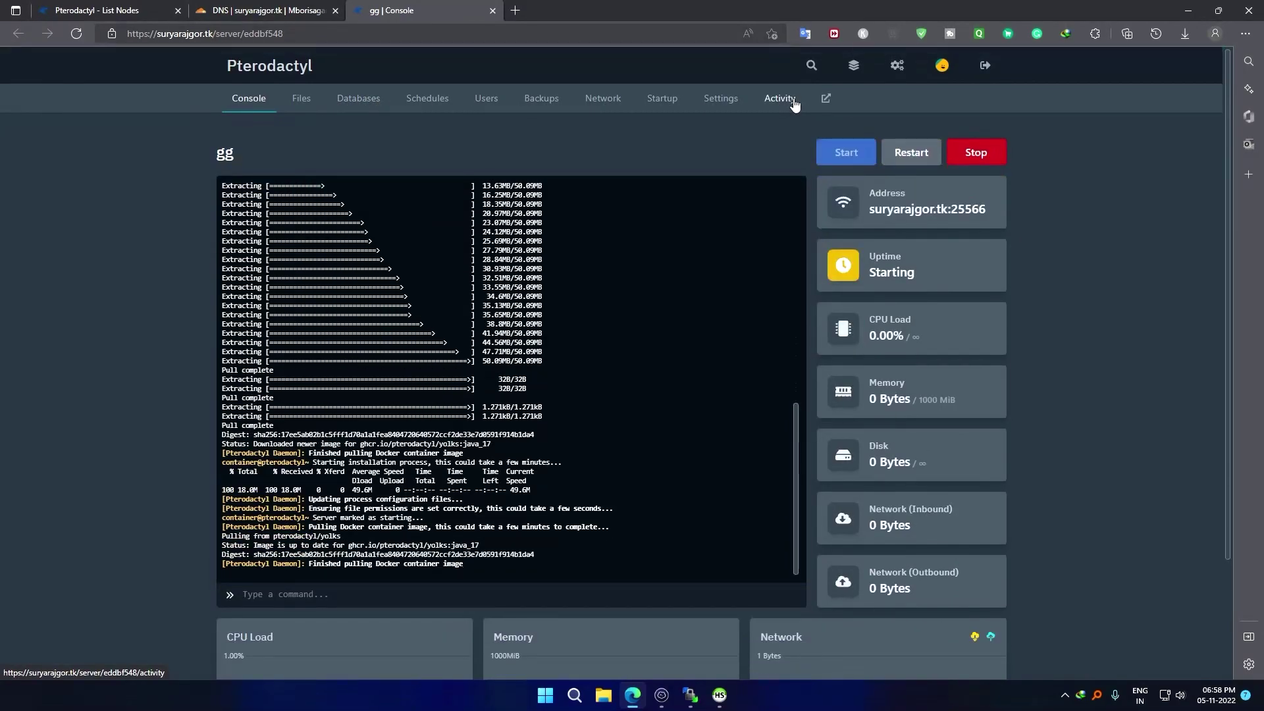